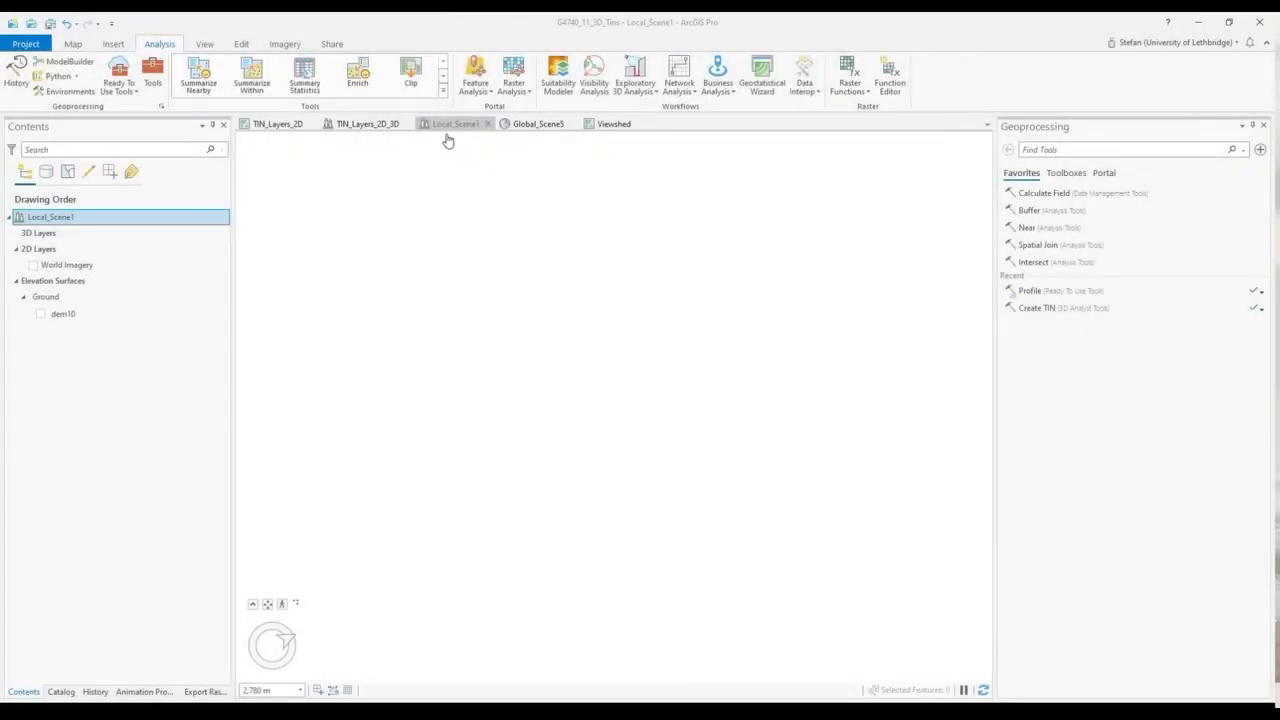
# - Turn on the dem10 ground elevation surface and the World Imagery layer in Local_Scene1
pyautogui.click(455, 127)
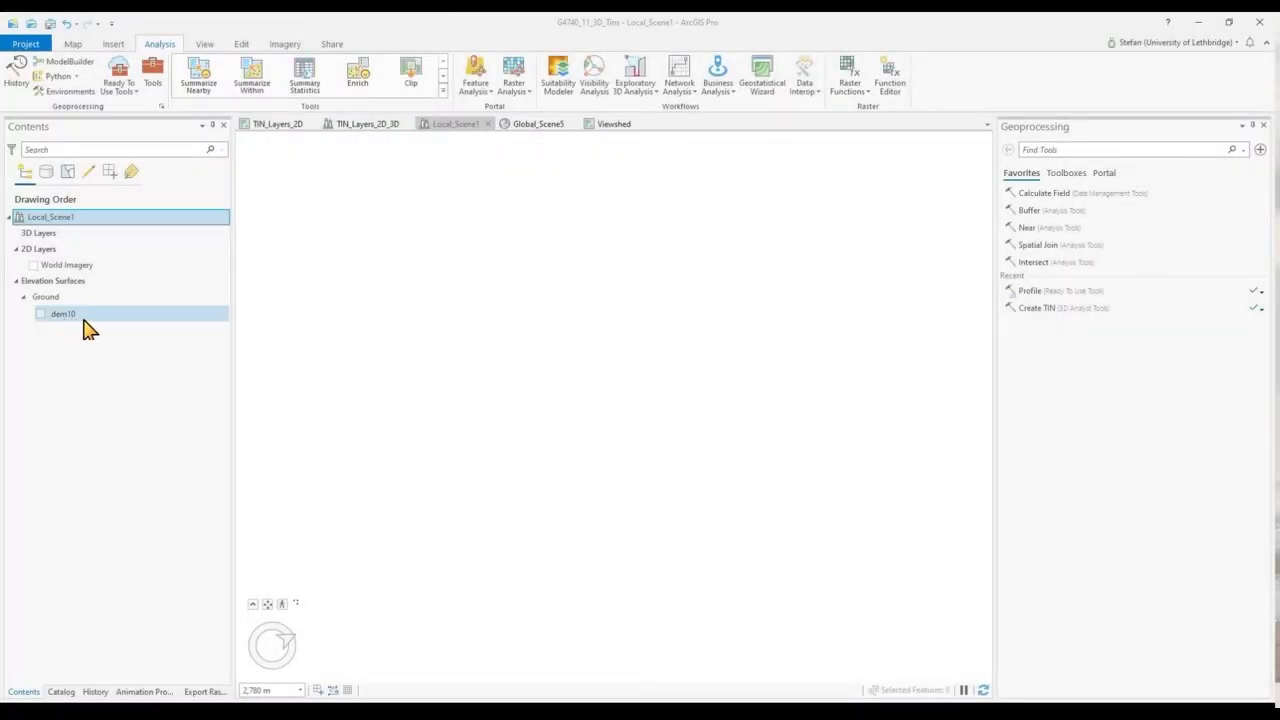
pyautogui.click(41, 314)
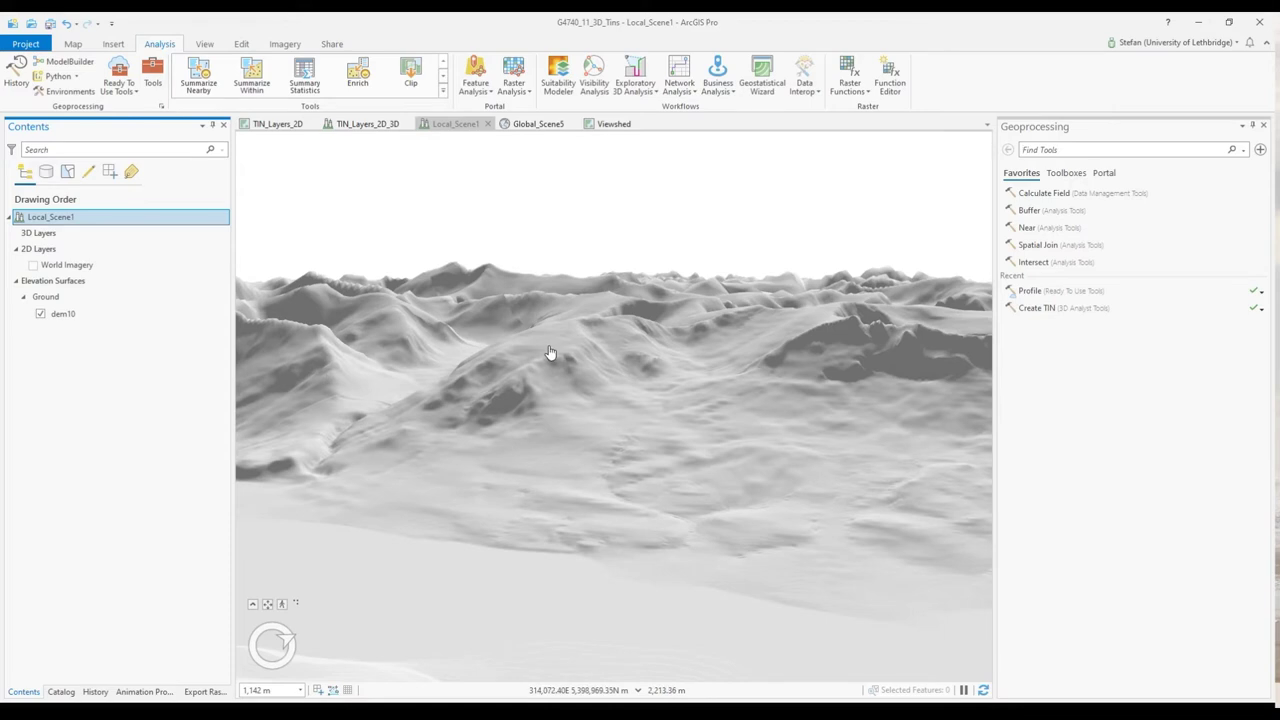
pyautogui.click(34, 266)
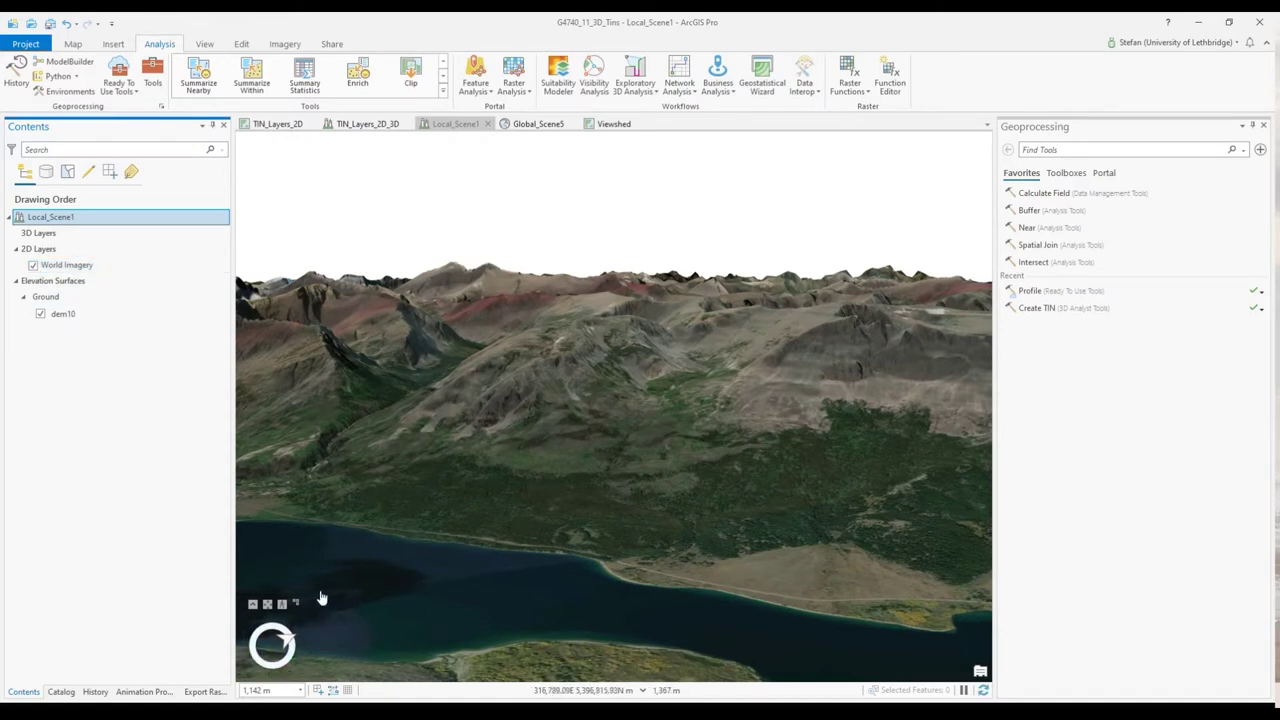
# - Set the background color of Local_Scene1 to light blue in its map properties
pyautogui.click(255, 612)
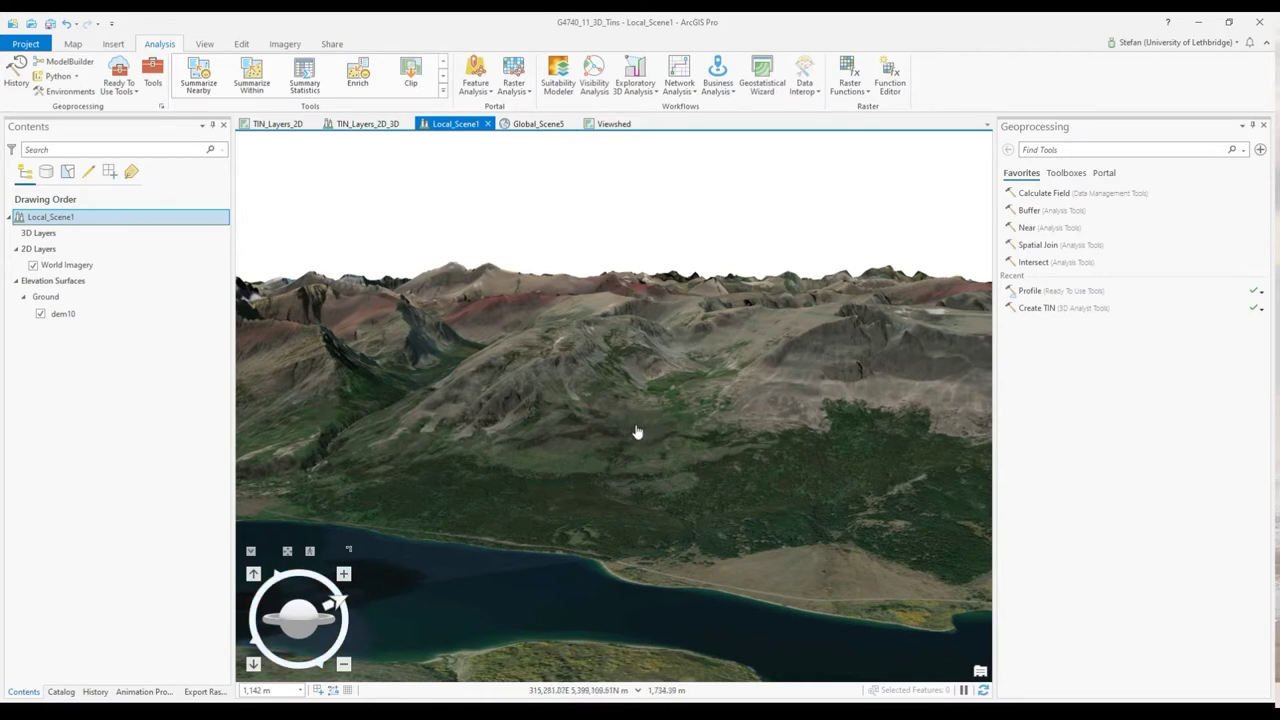
pyautogui.click(278, 630)
pyautogui.moveTo(278, 630); pyautogui.dragTo(326, 627)
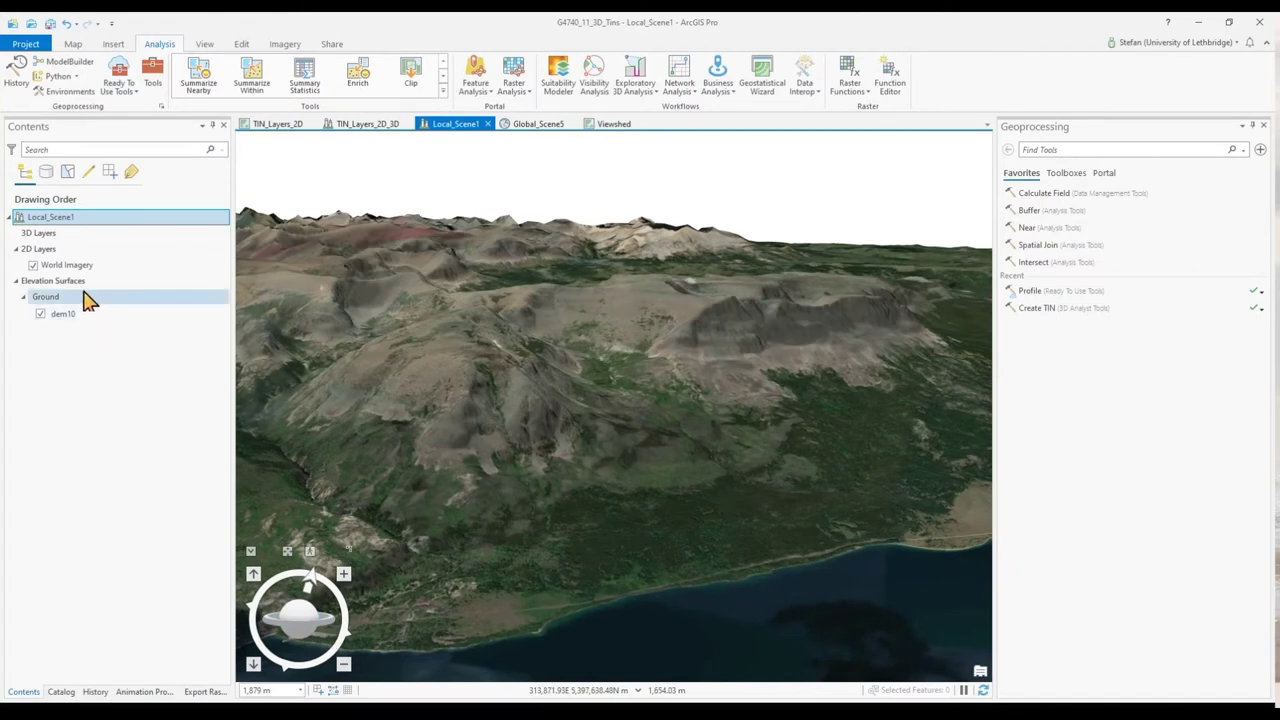
pyautogui.doubleClick(62, 218)
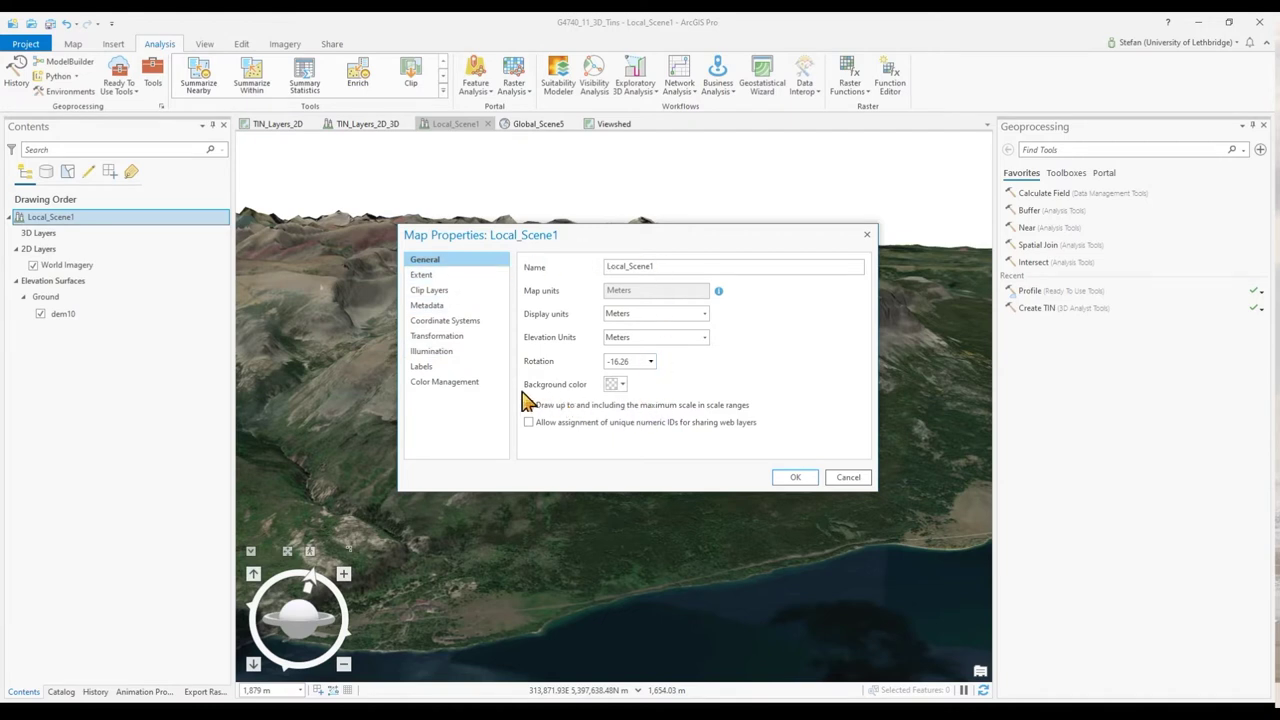
pyautogui.click(622, 386)
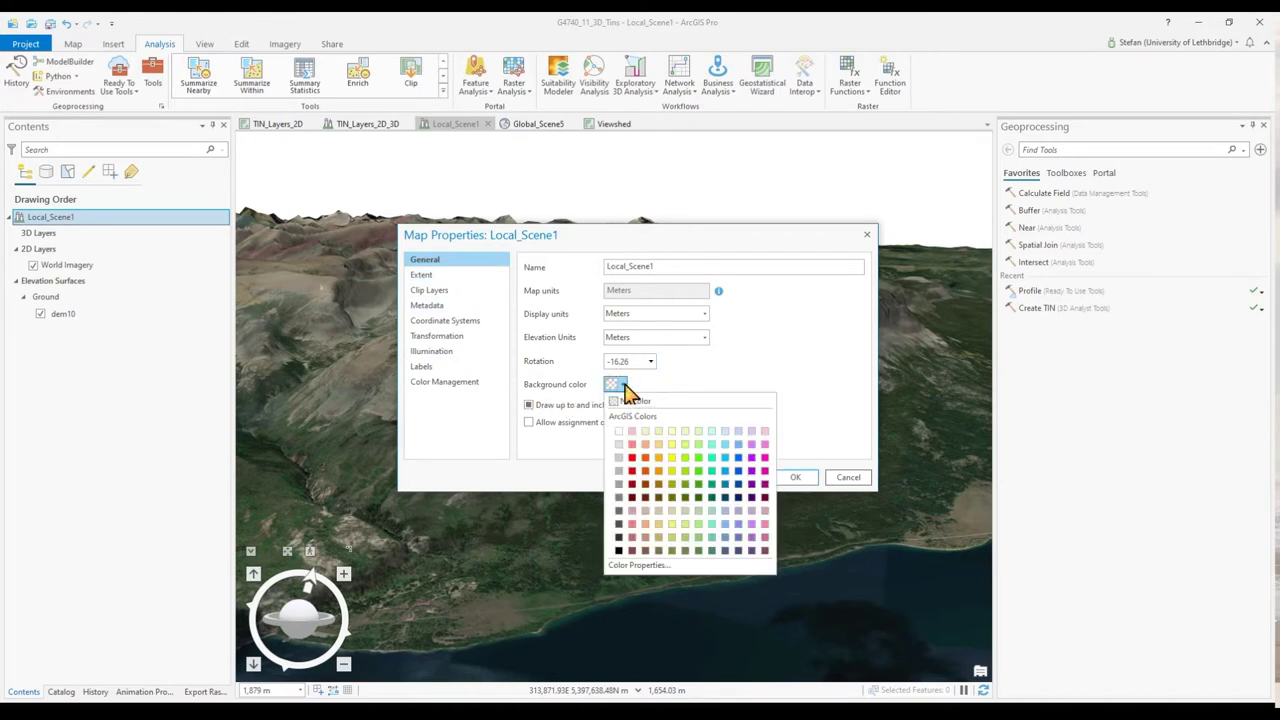
pyautogui.click(726, 432)
pyautogui.click(795, 477)
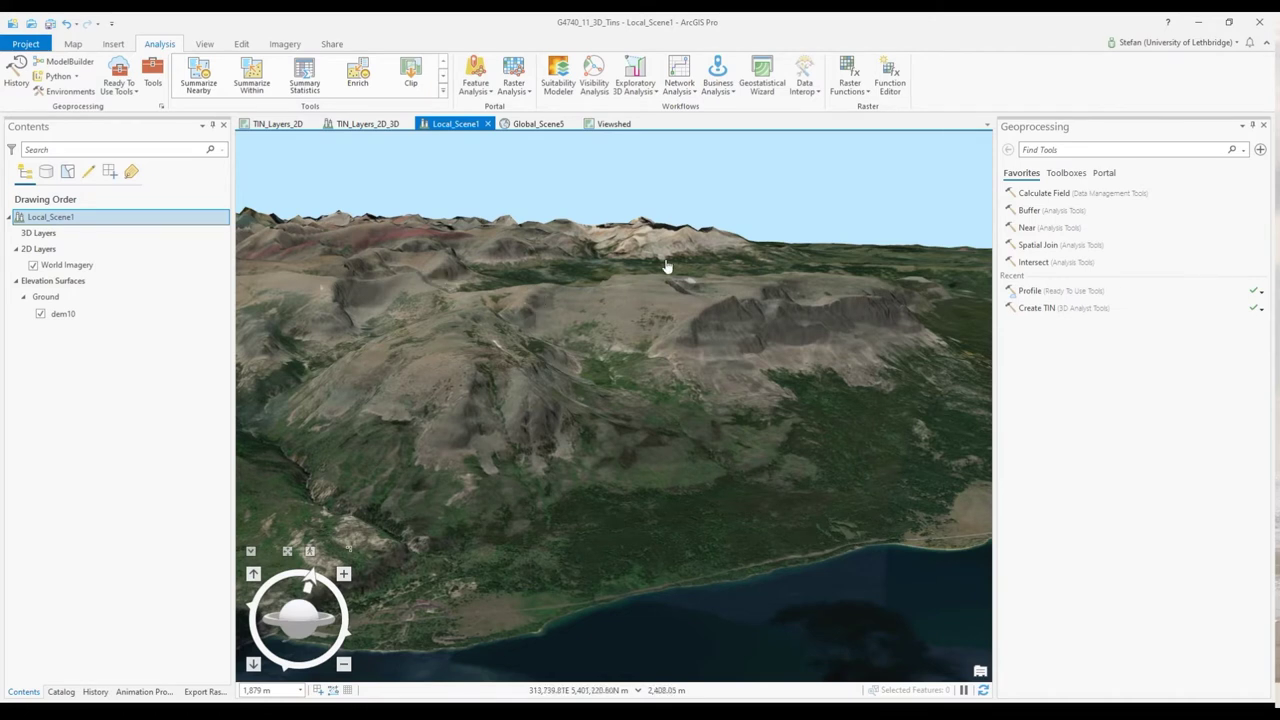
# - Search the geoprocessing tools for "profile" and open the ready-to-use Profile tool
pyautogui.click(1079, 148)
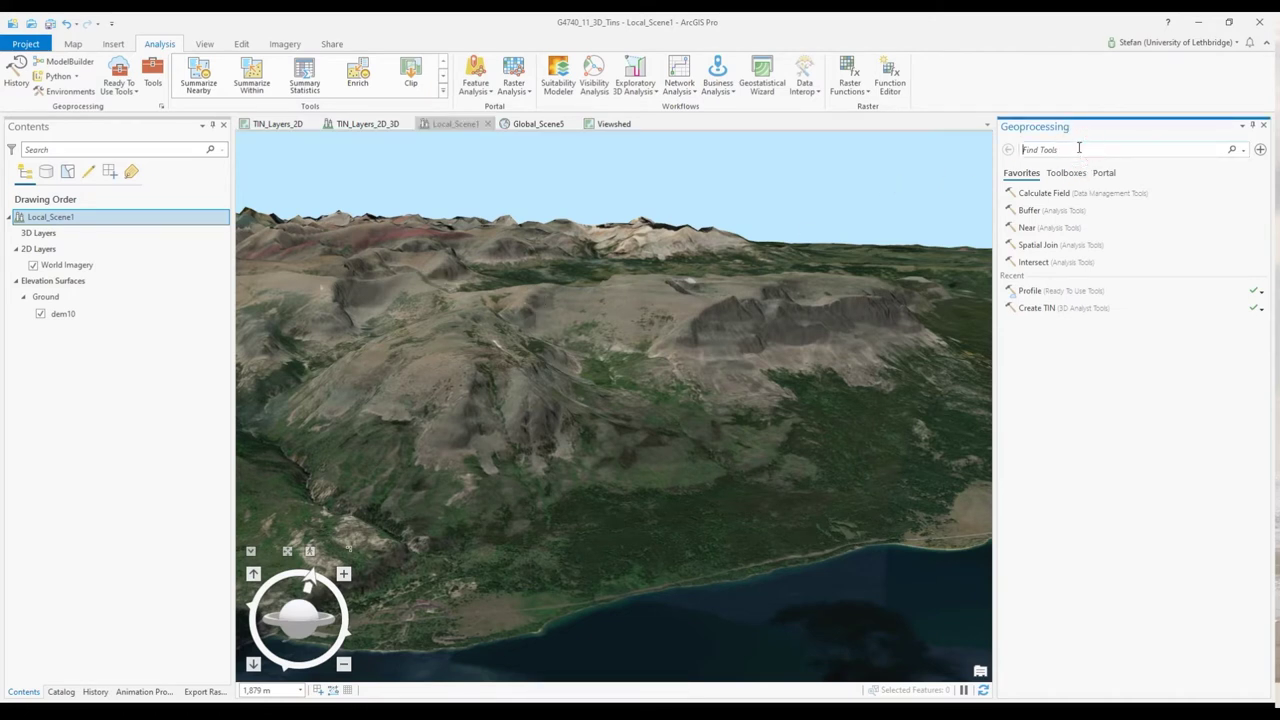
pyautogui.write('profil')
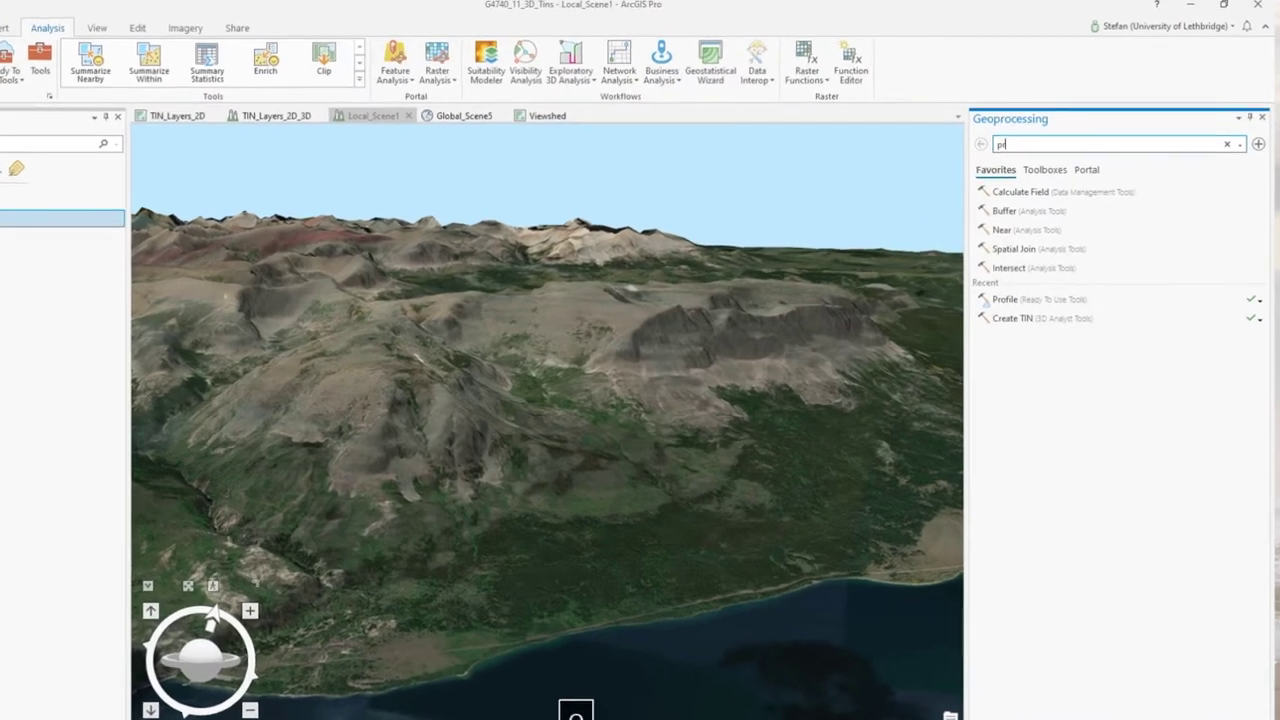
pyautogui.write('e')
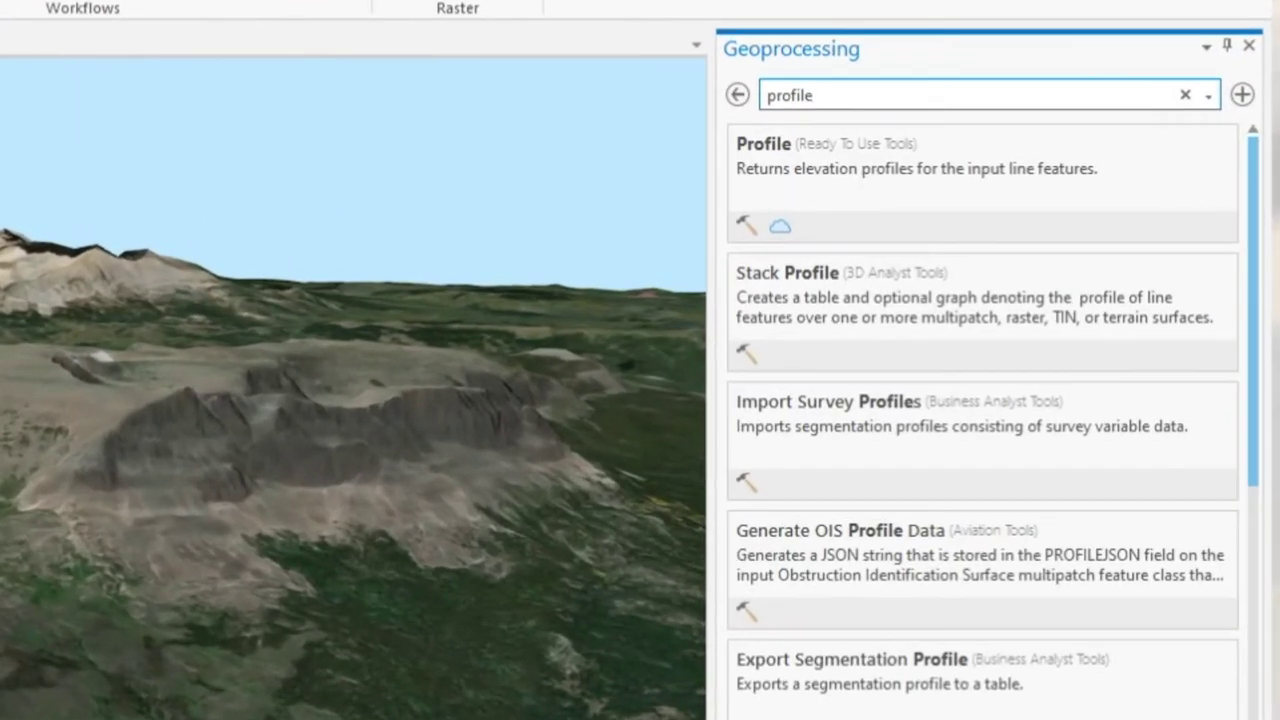
pyautogui.click(762, 155)
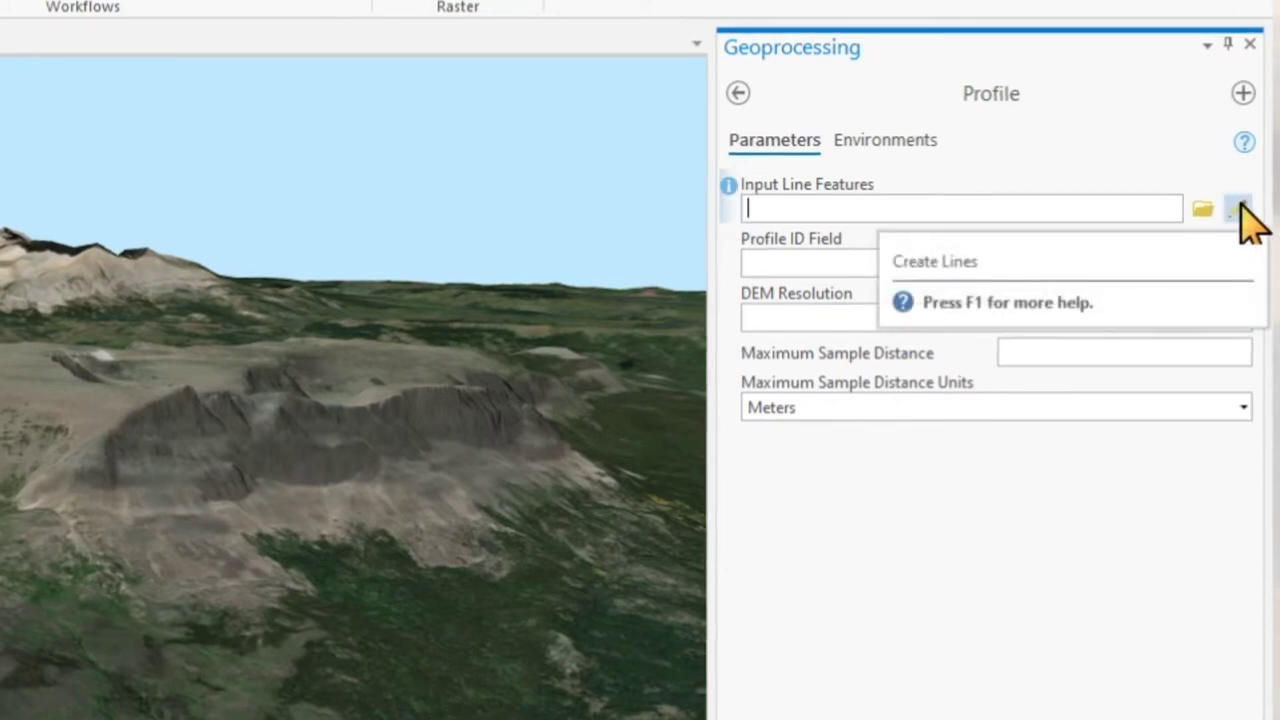
# - Create the input line for the Profile tool by sketching a seven-point line from the lake shore up the slope to the ridge
pyautogui.click(1239, 207)
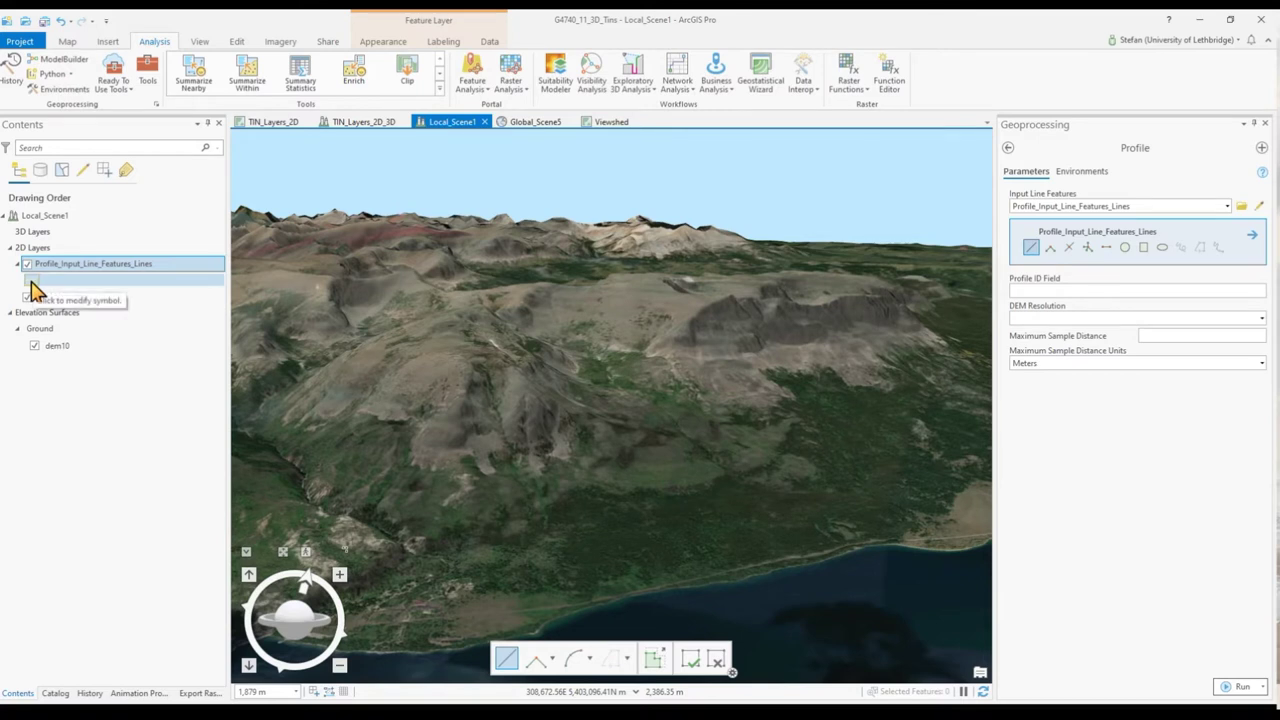
pyautogui.click(1032, 248)
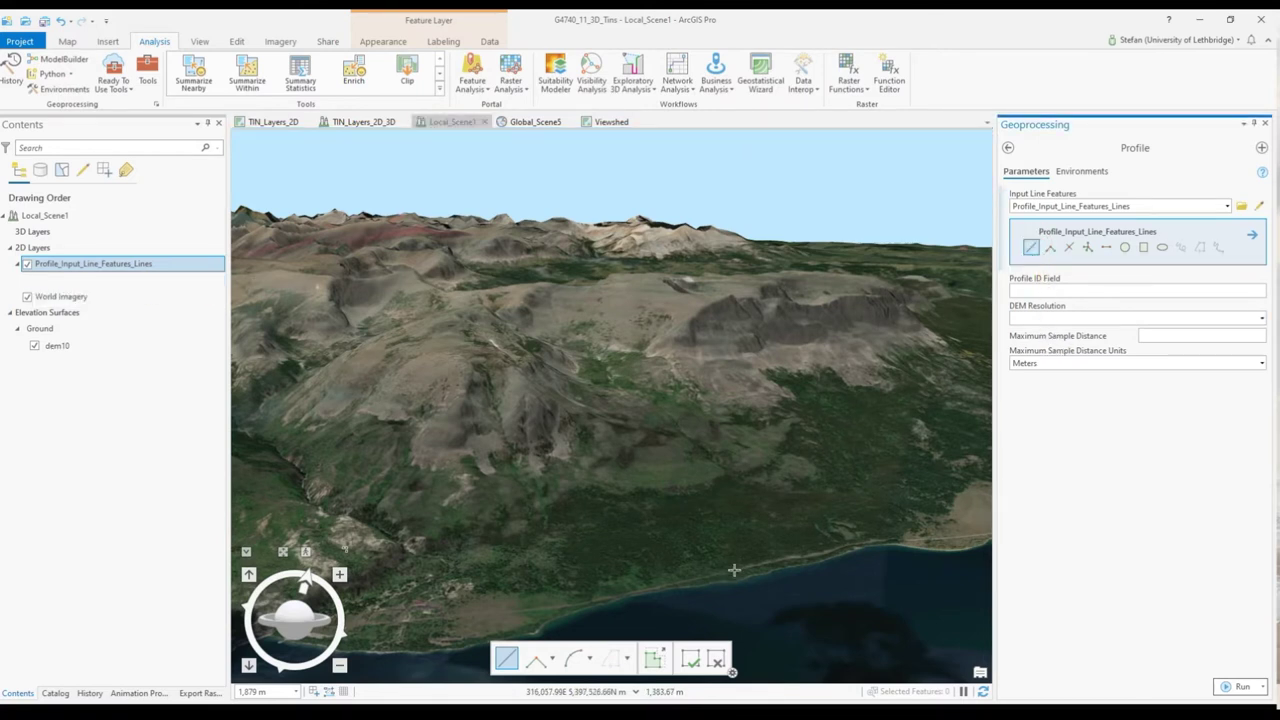
pyautogui.click(650, 605)
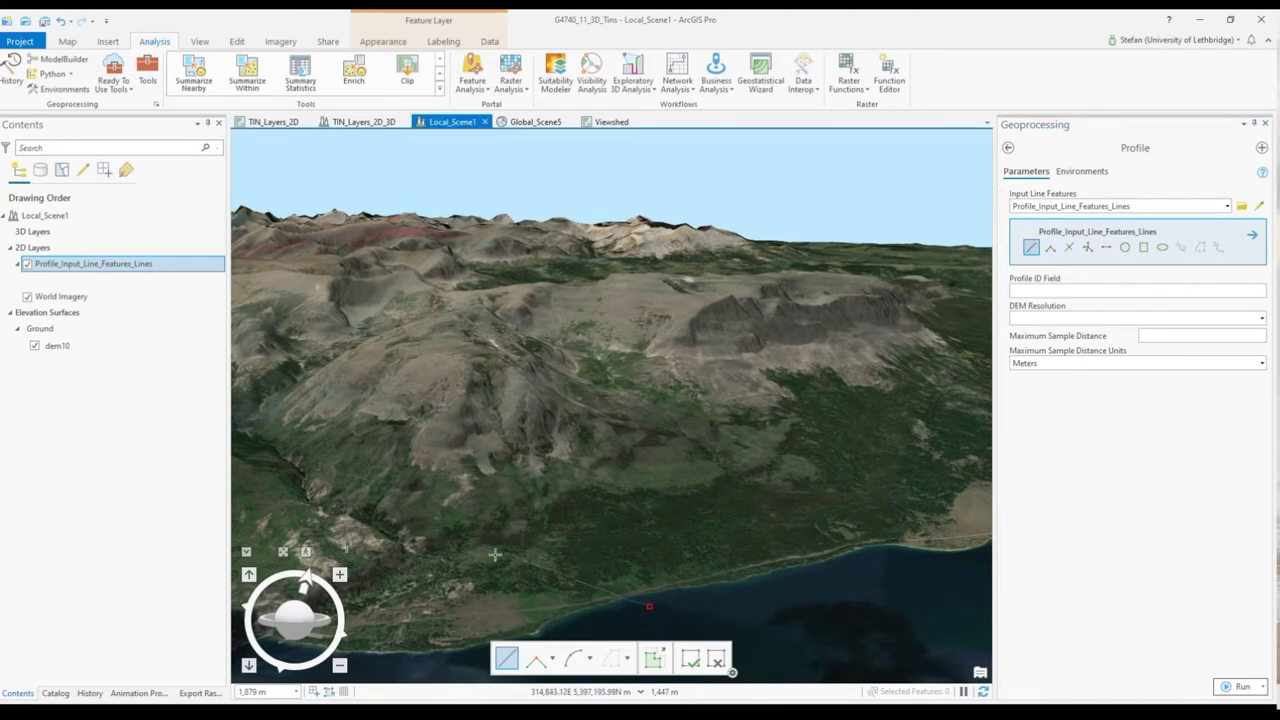
pyautogui.click(504, 560)
pyautogui.click(437, 517)
pyautogui.click(389, 443)
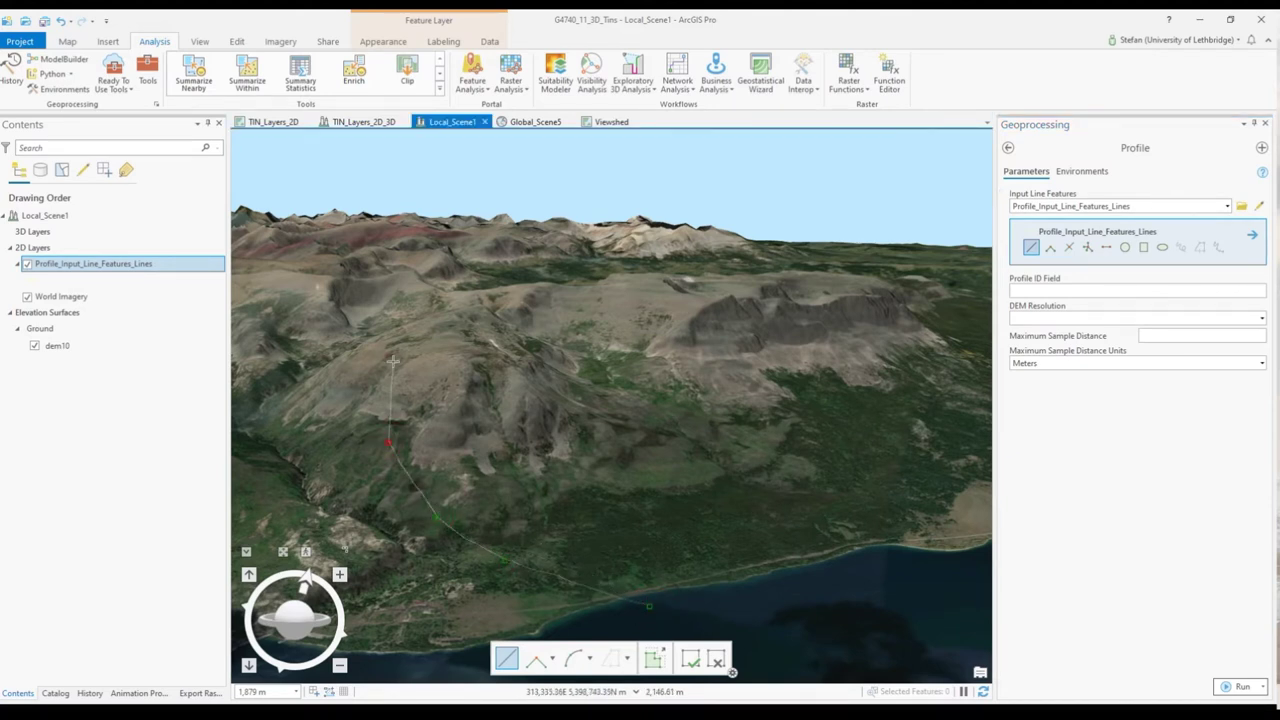
pyautogui.click(392, 358)
pyautogui.click(434, 340)
pyautogui.doubleClick(481, 317)
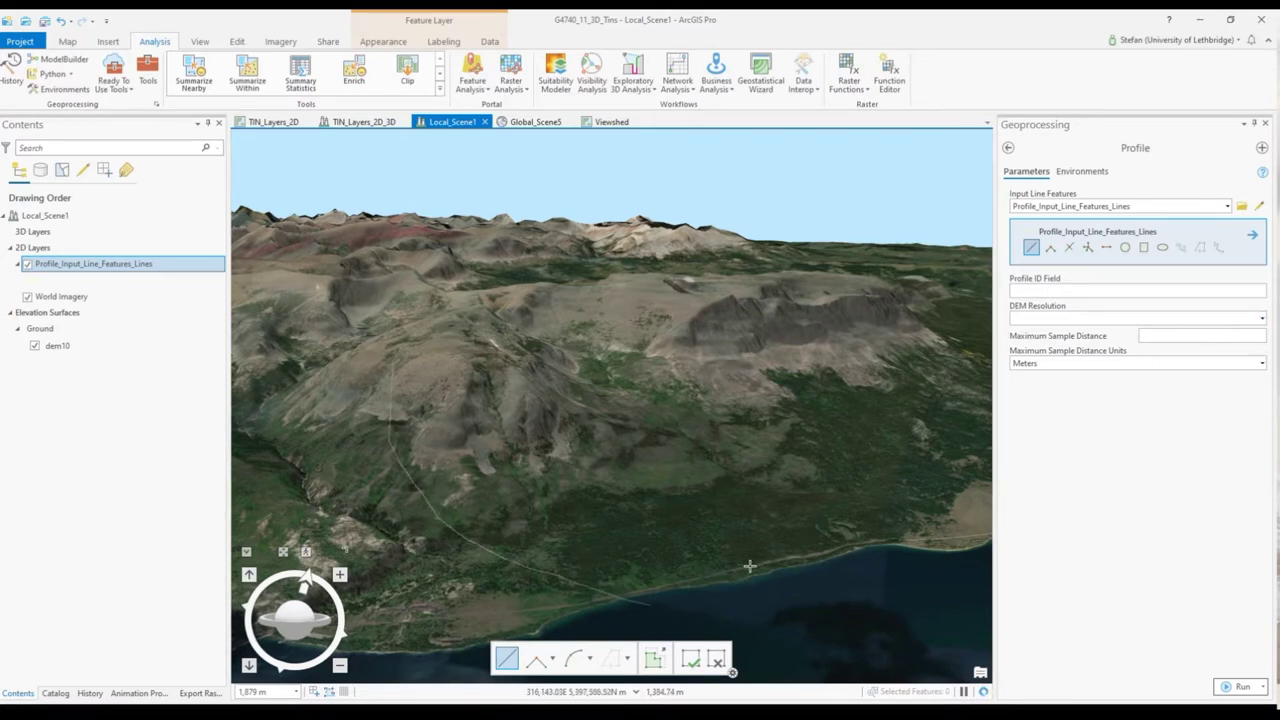
# - Run the Profile tool with DEM resolution Finest and a maximum sample distance of 10 meters
pyautogui.click(1262, 319)
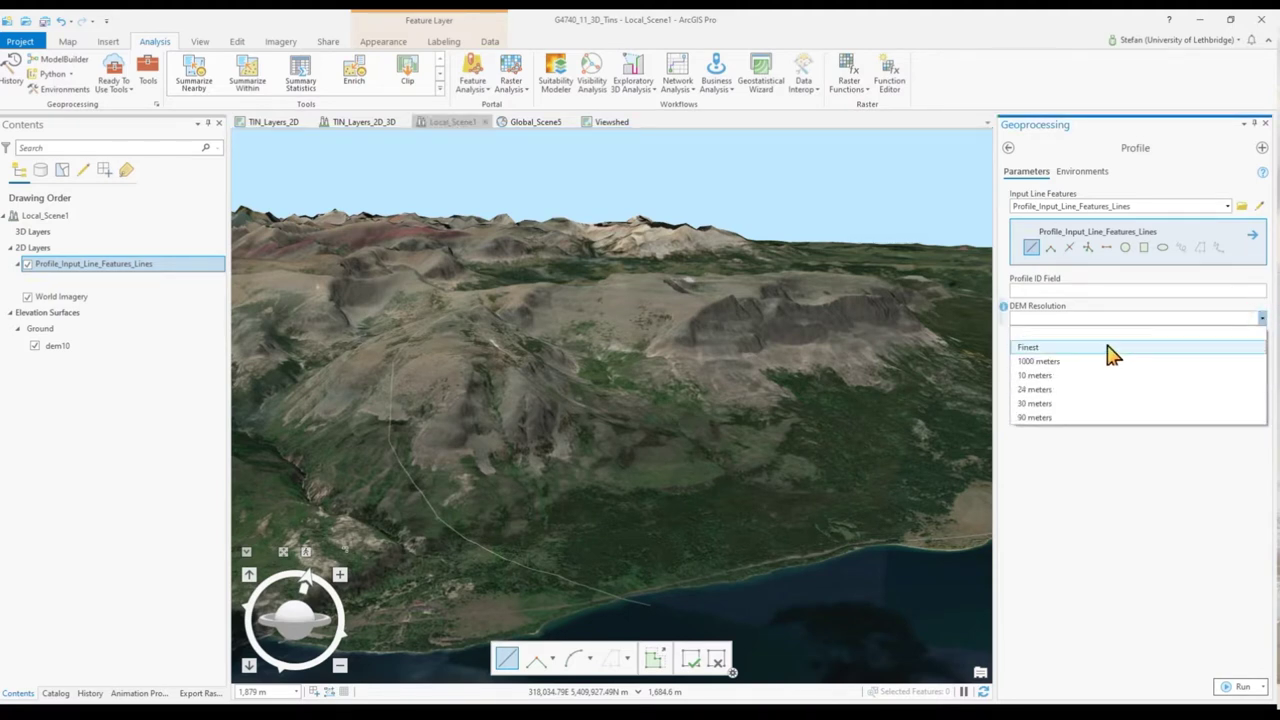
pyautogui.click(1043, 350)
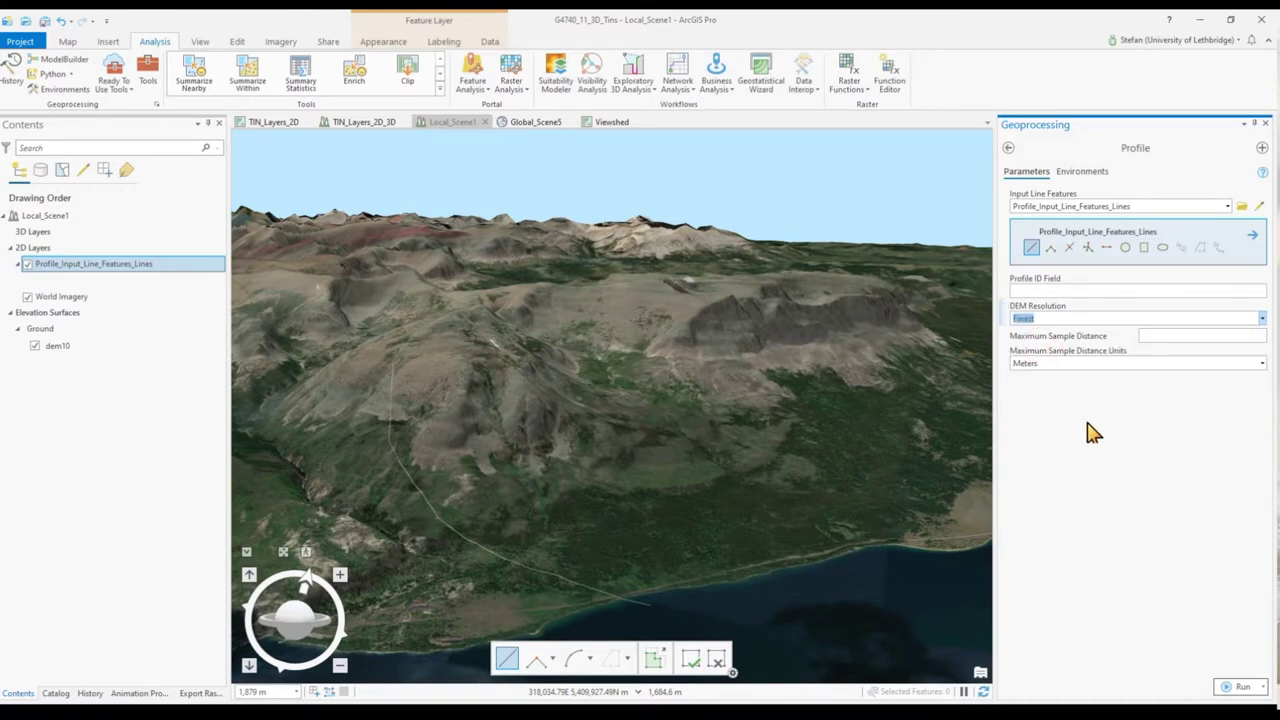
pyautogui.click(1250, 333)
pyautogui.write('10')
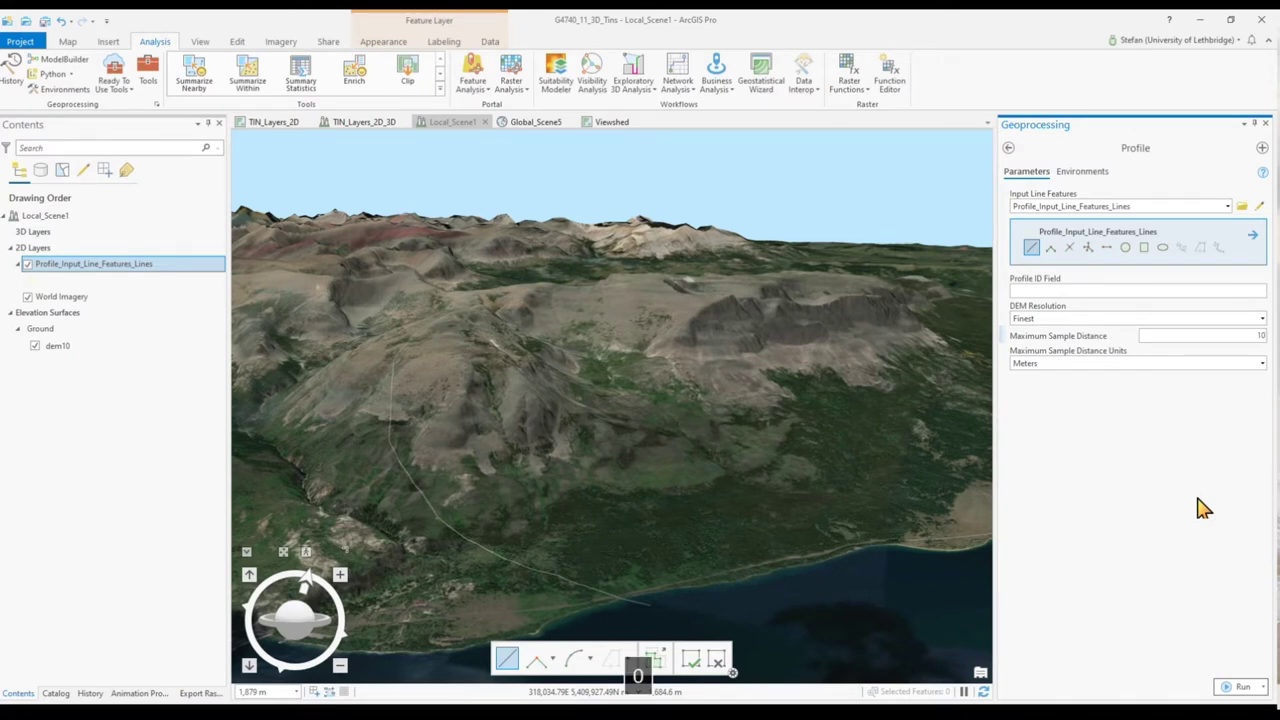
pyautogui.click(1184, 464)
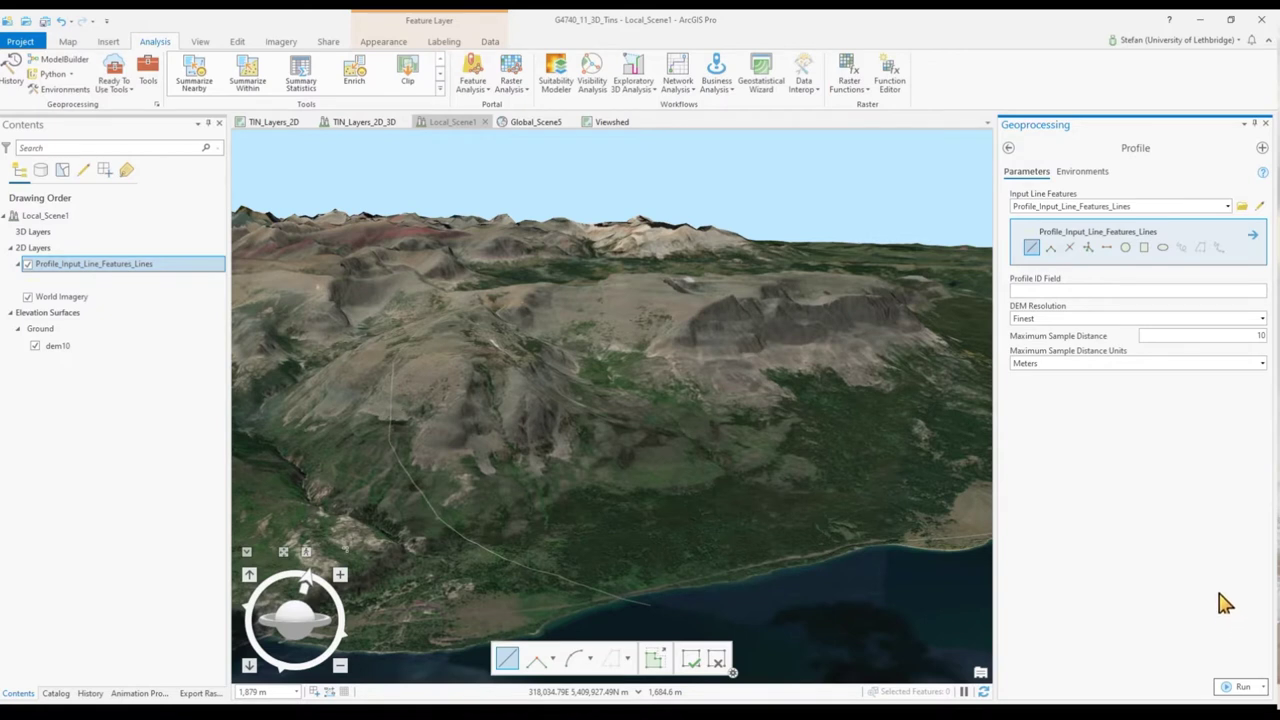
pyautogui.click(1243, 687)
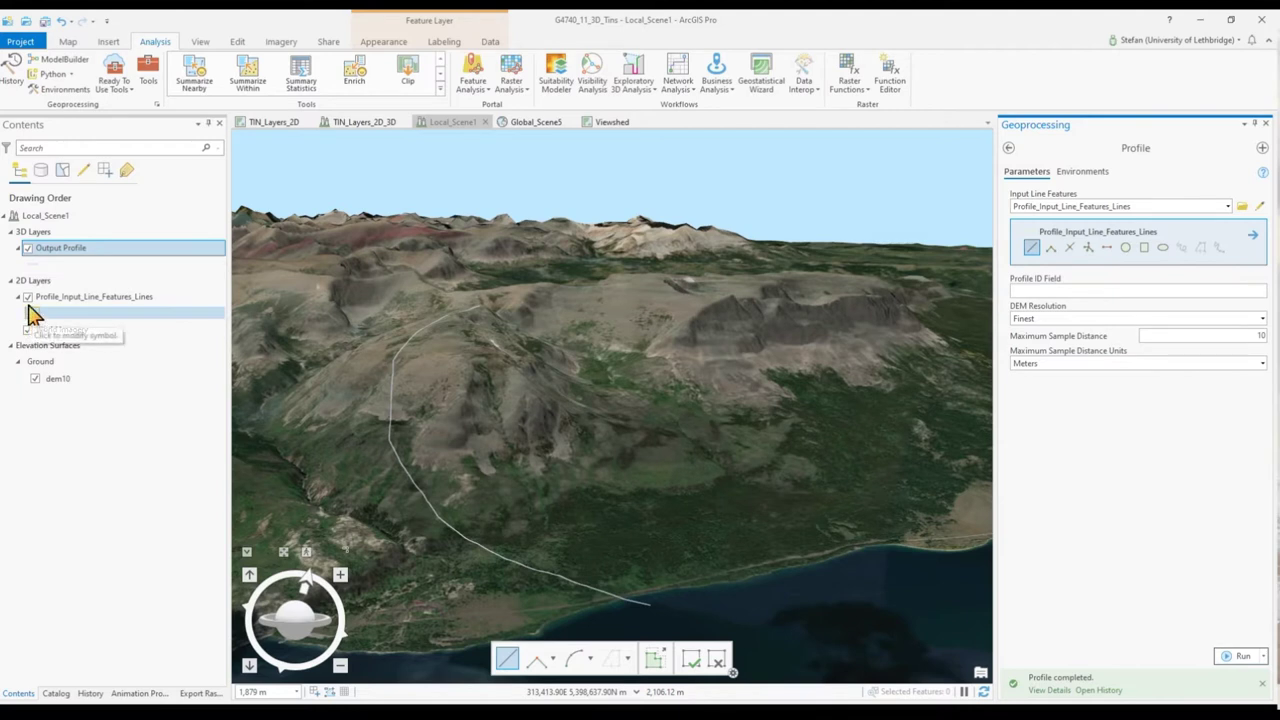
# - Hide the Profile_Input_Line_Features_Lines layer and color the Output Profile line yellow
pyautogui.click(28, 297)
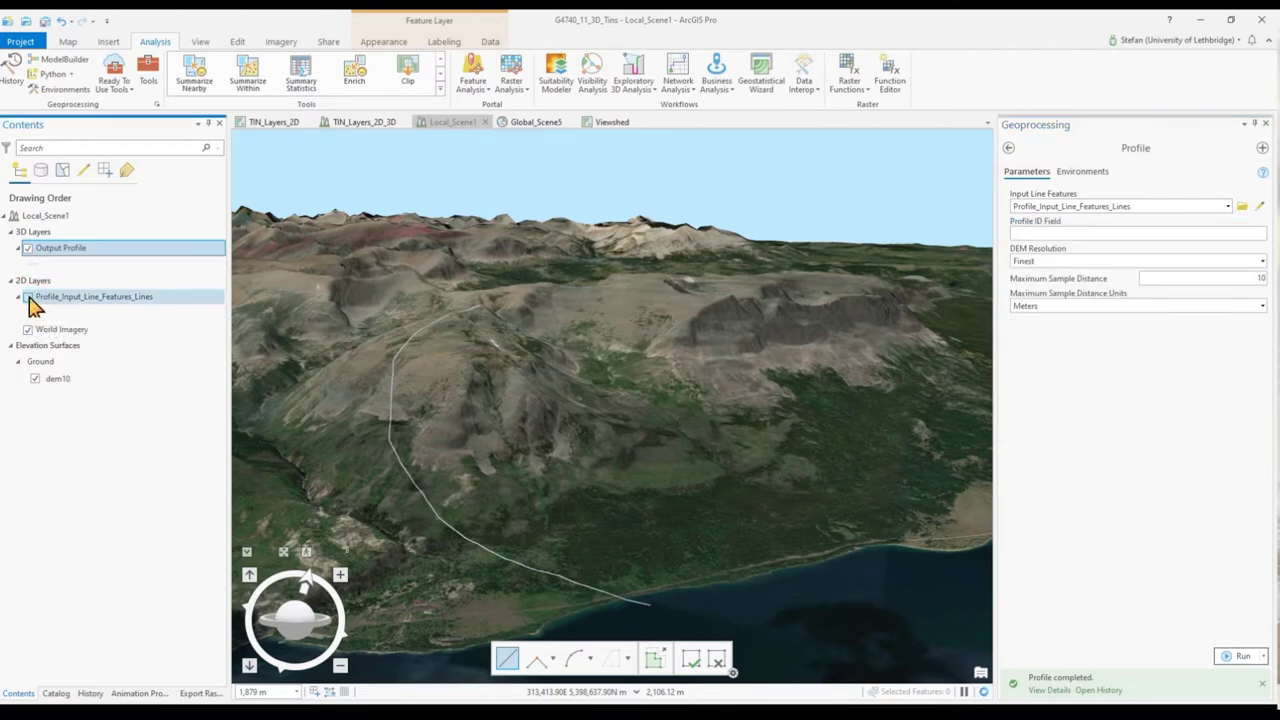
pyautogui.click(28, 298)
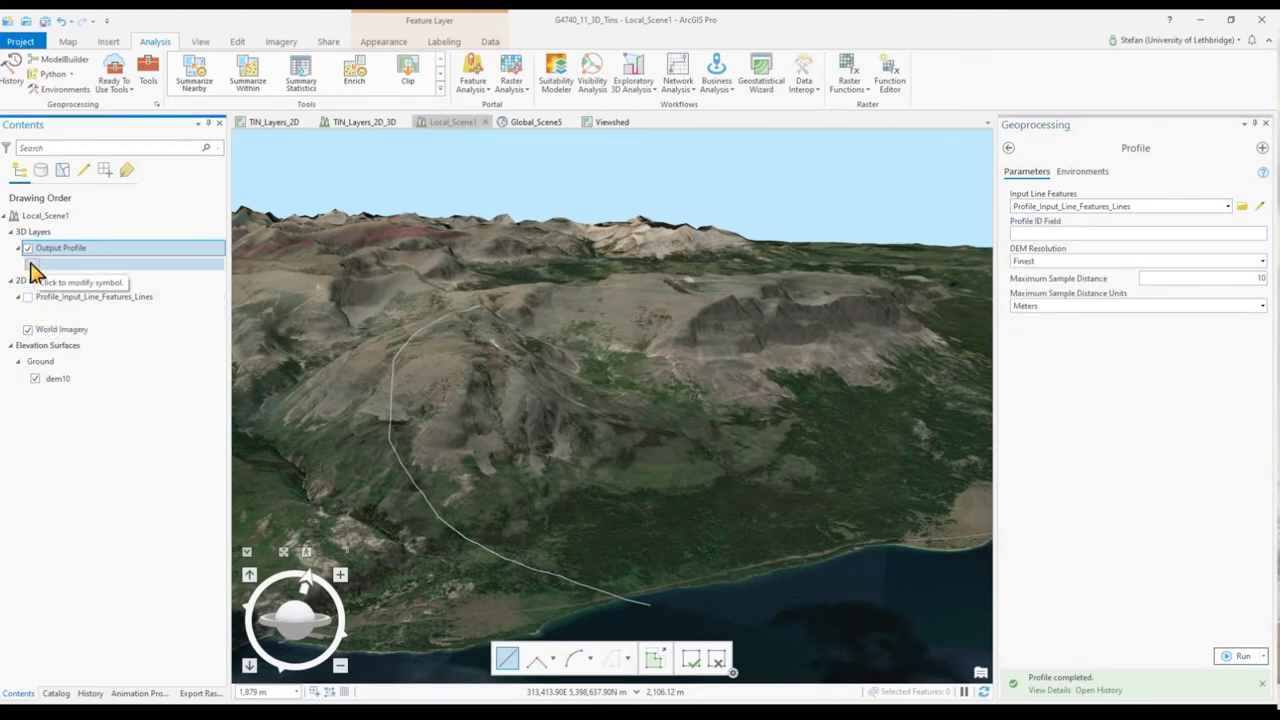
pyautogui.click(33, 270)
pyautogui.click(424, 231)
pyautogui.click(481, 291)
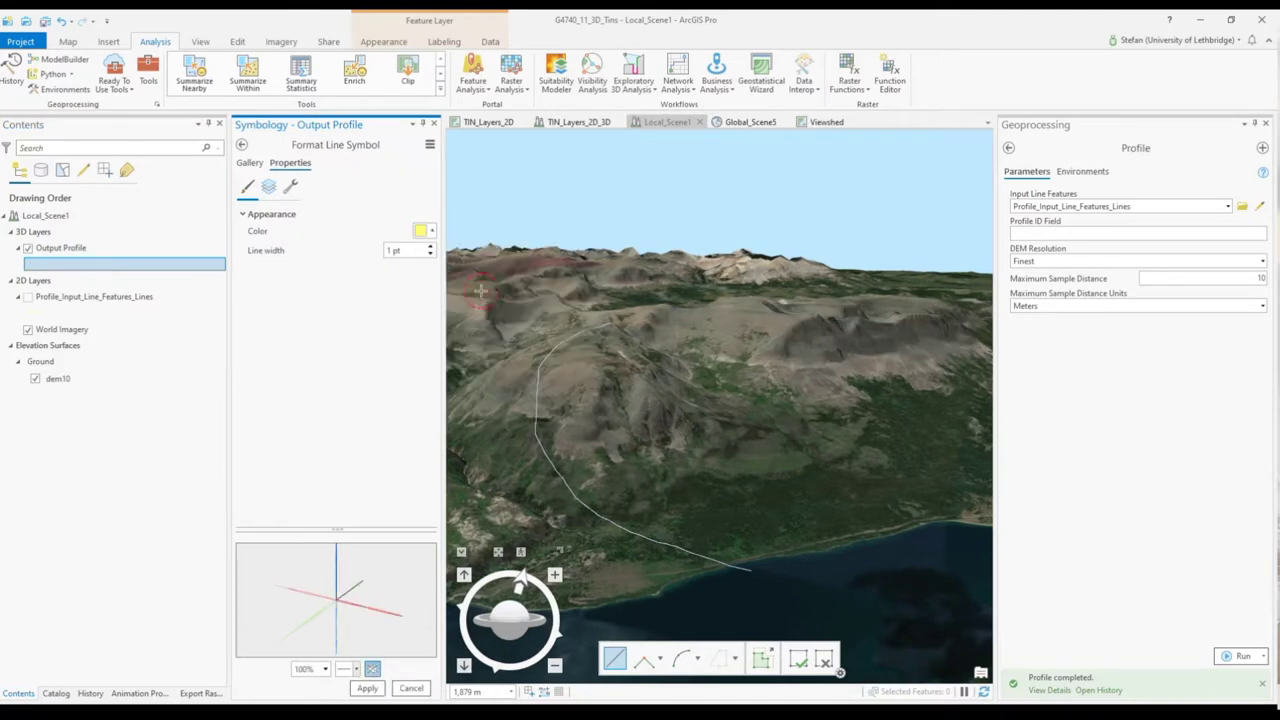
pyautogui.click(367, 688)
pyautogui.click(434, 124)
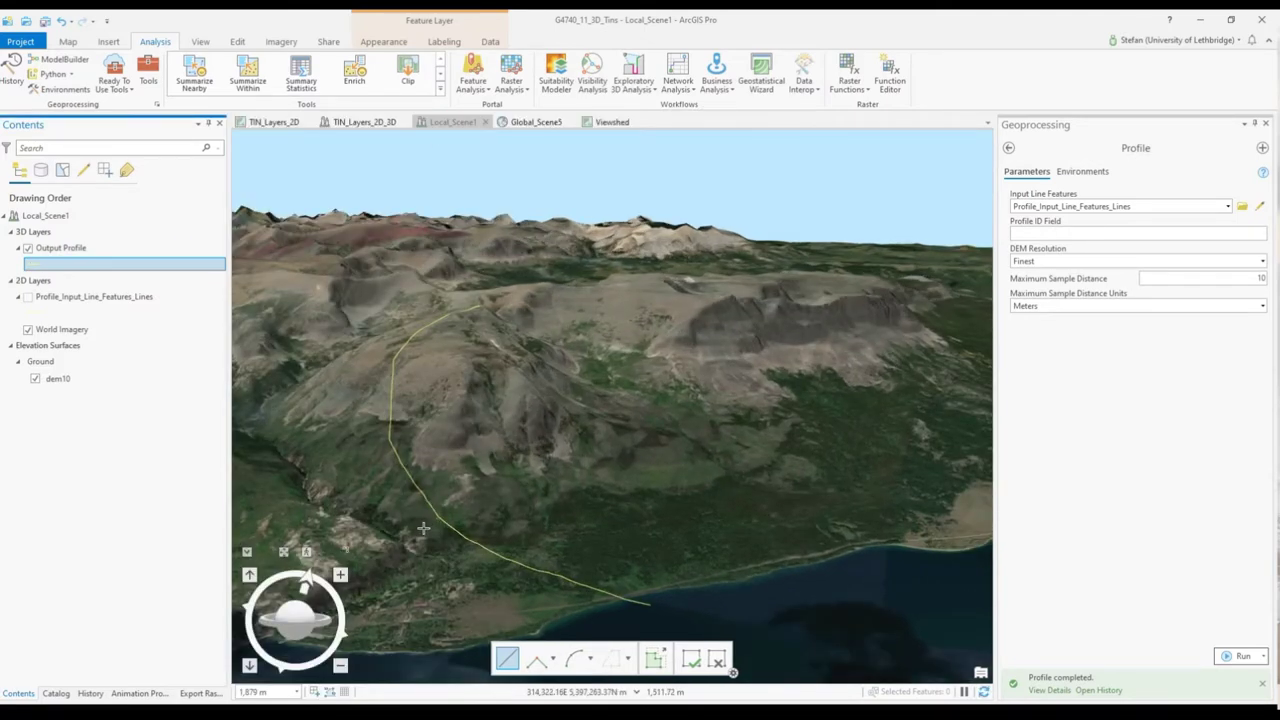
# - Create a Profile Graph chart from the Output Profile layer
pyautogui.scroll(5, 423, 528)
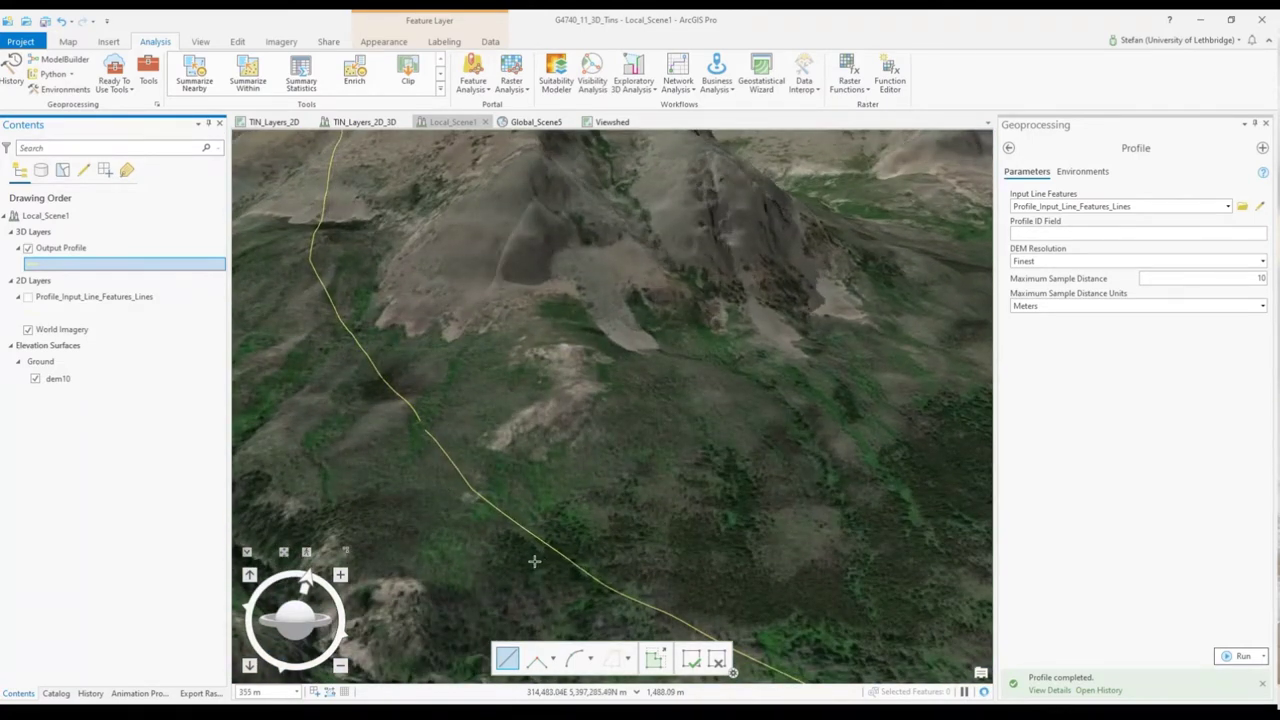
pyautogui.scroll(2, 534, 561)
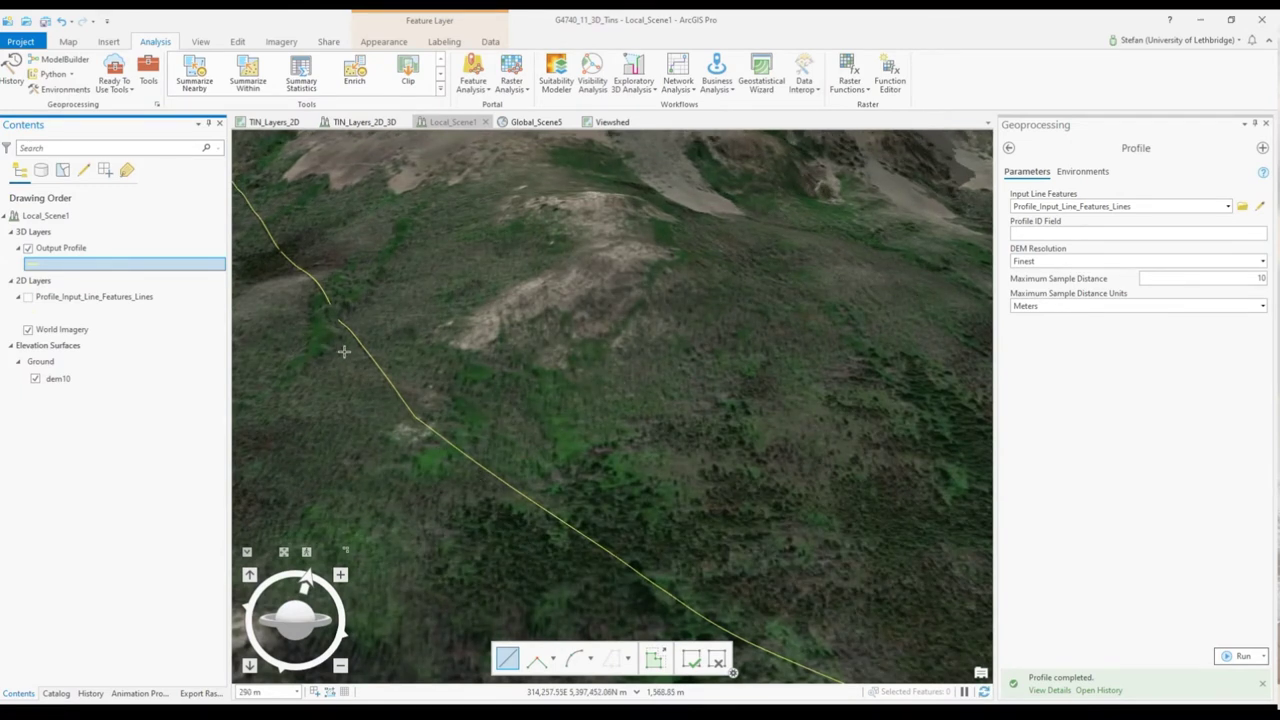
pyautogui.moveTo(262, 622); pyautogui.dragTo(428, 645)
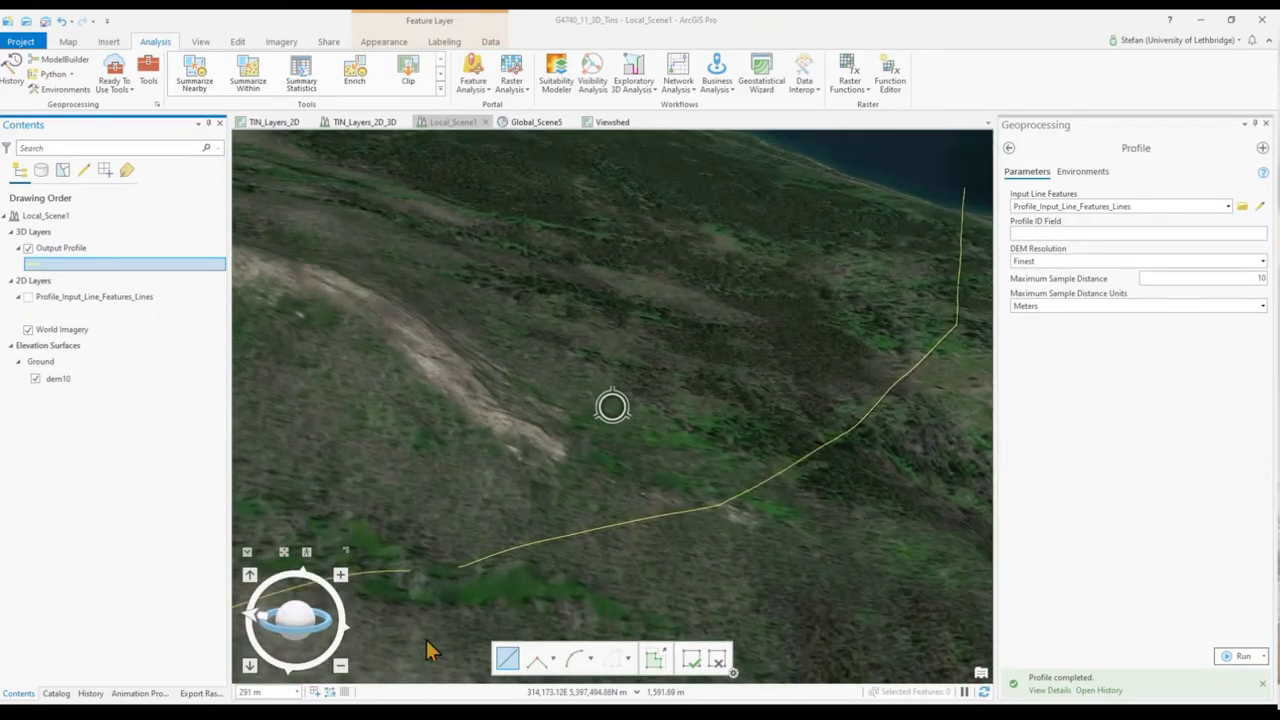
pyautogui.click(54, 268)
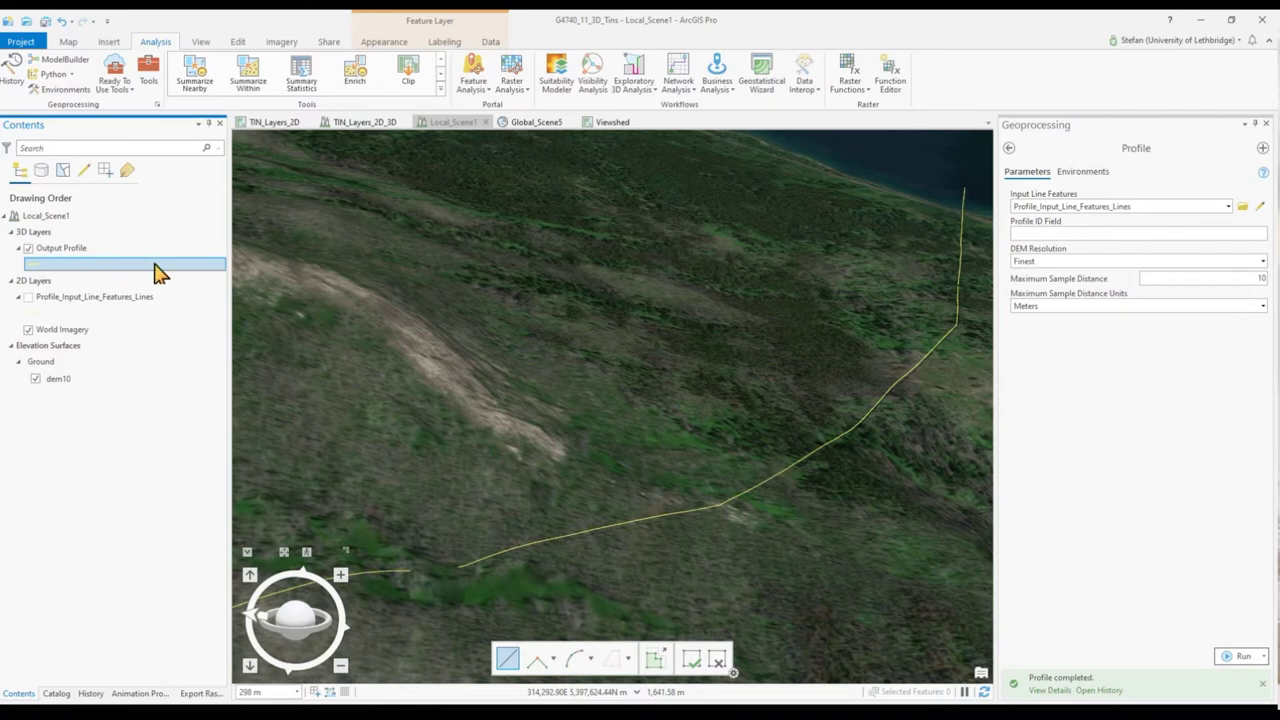
pyautogui.click(491, 42)
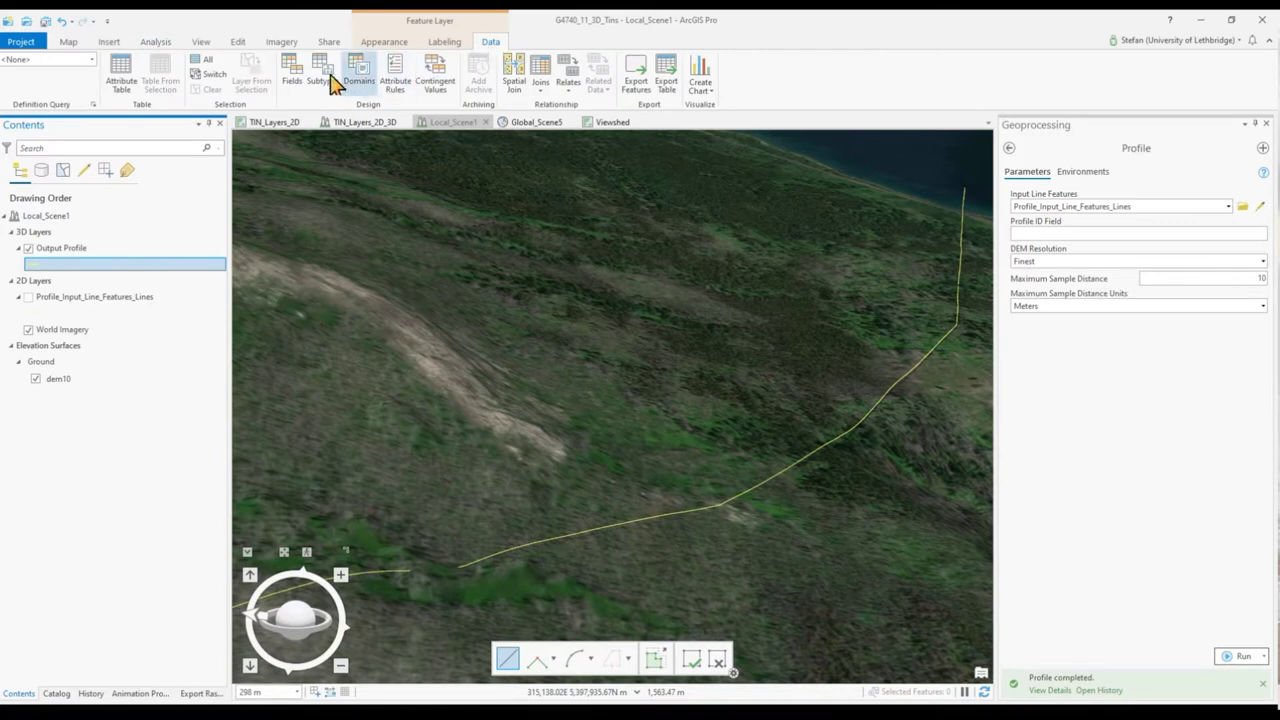
pyautogui.click(714, 98)
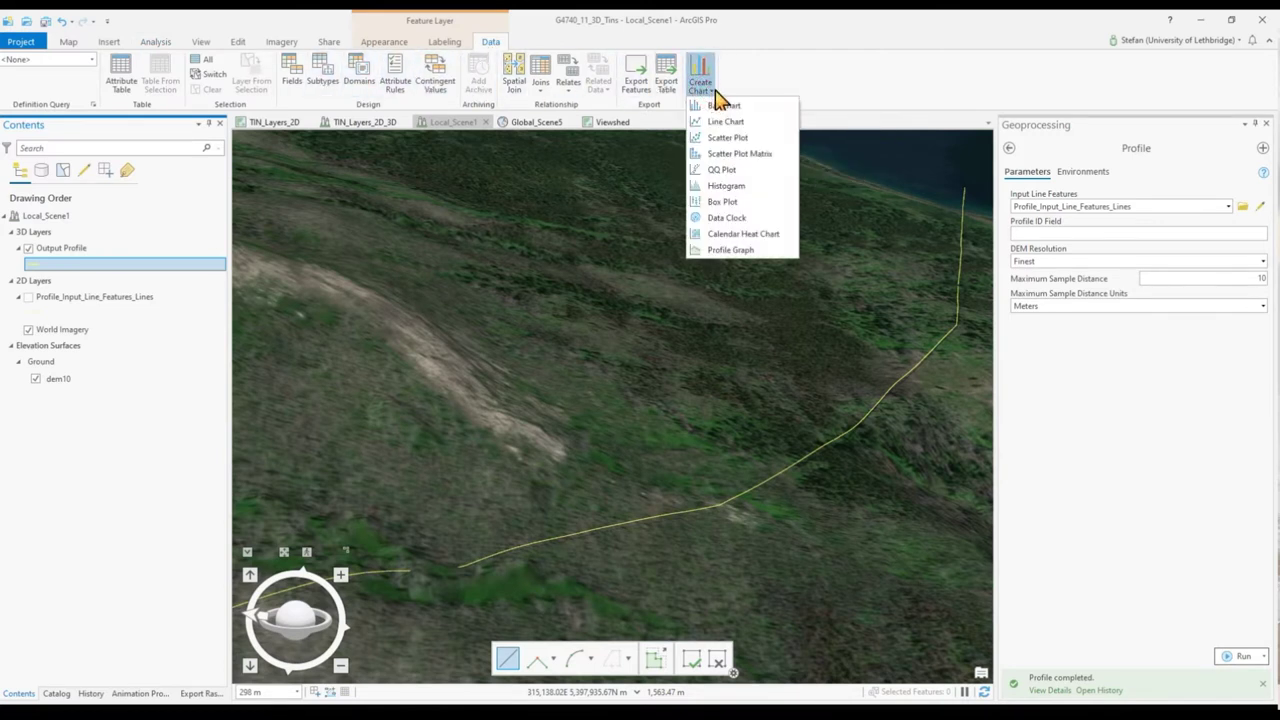
pyautogui.click(748, 251)
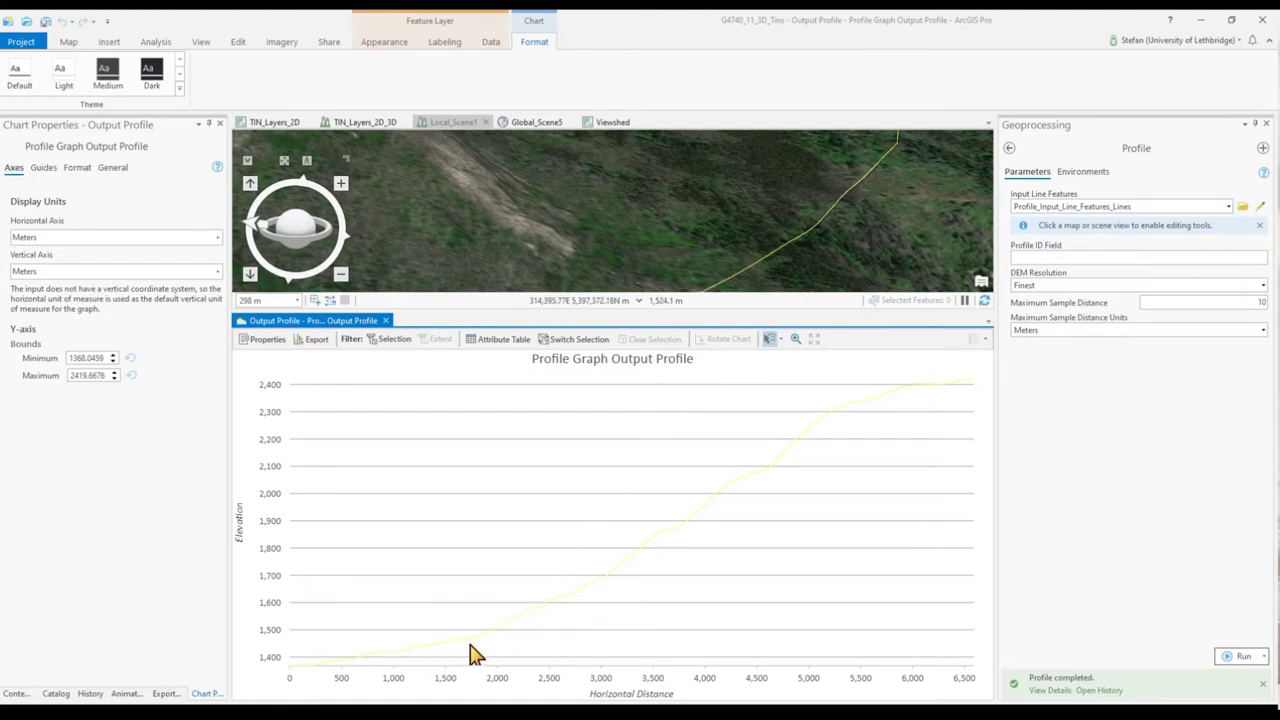
pyautogui.click(209, 388)
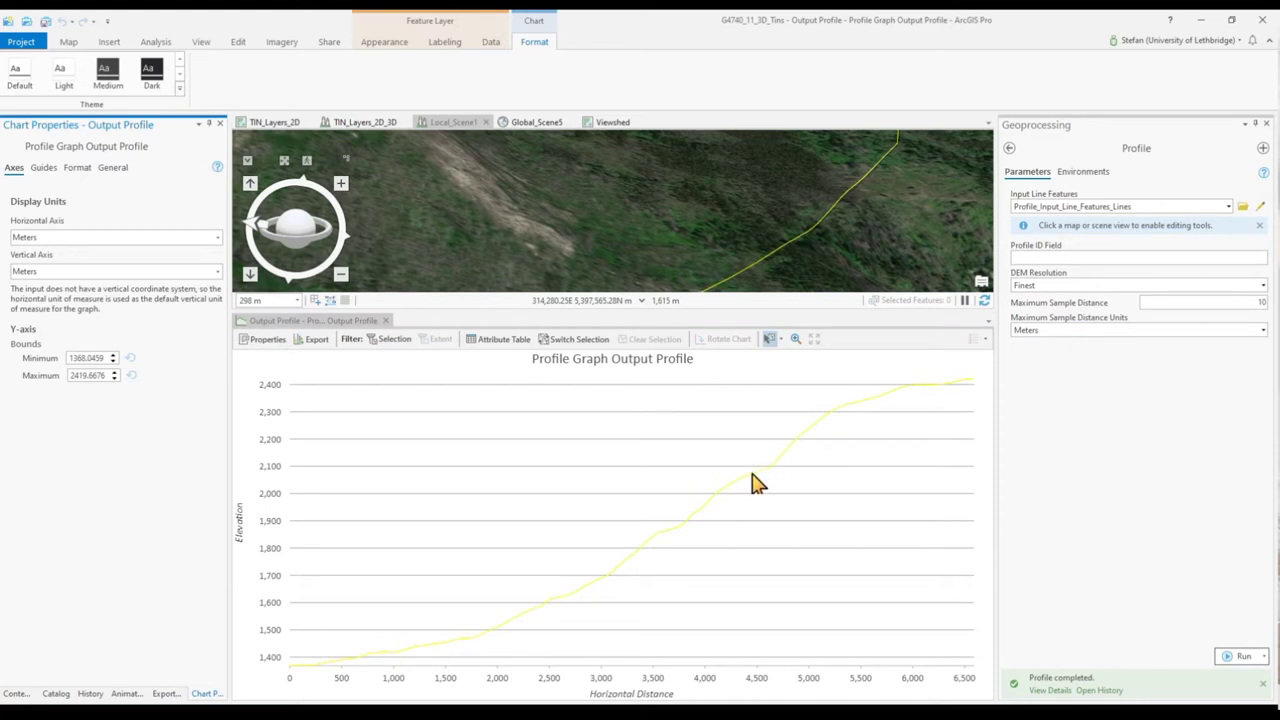
# - Change the Output Profile line symbol's color to red and apply it
pyautogui.click(15, 694)
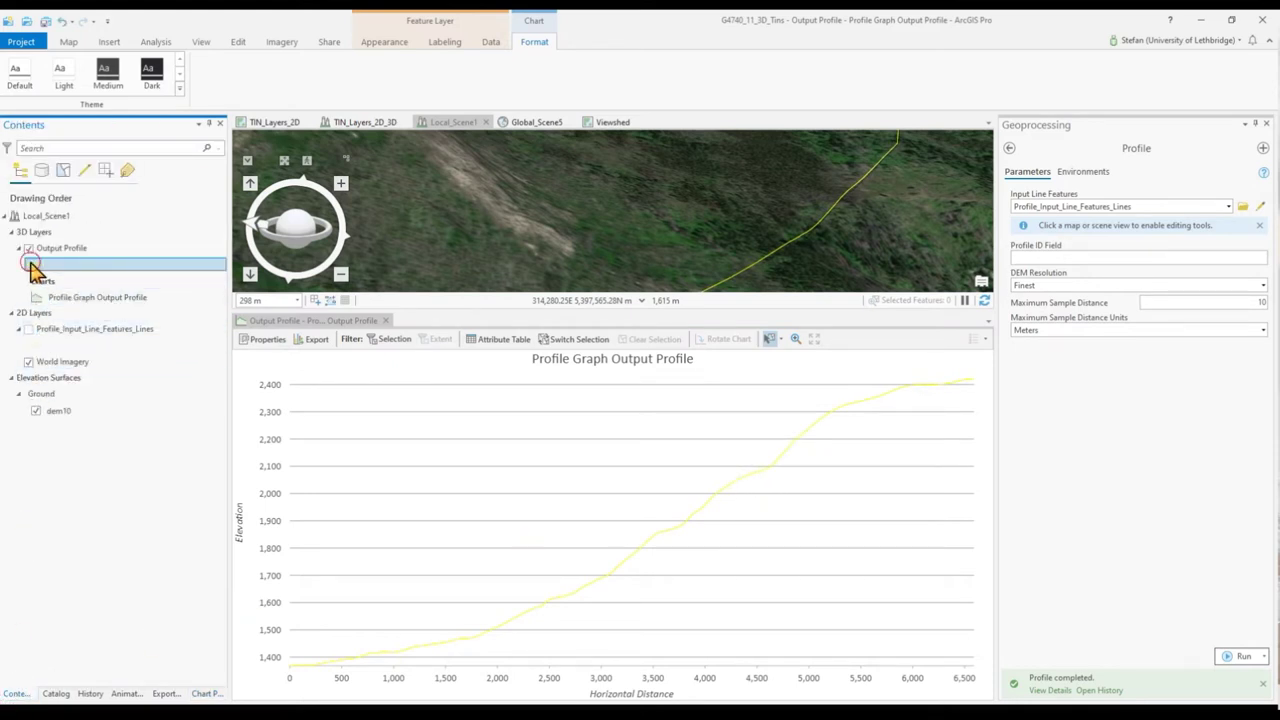
pyautogui.click(422, 231)
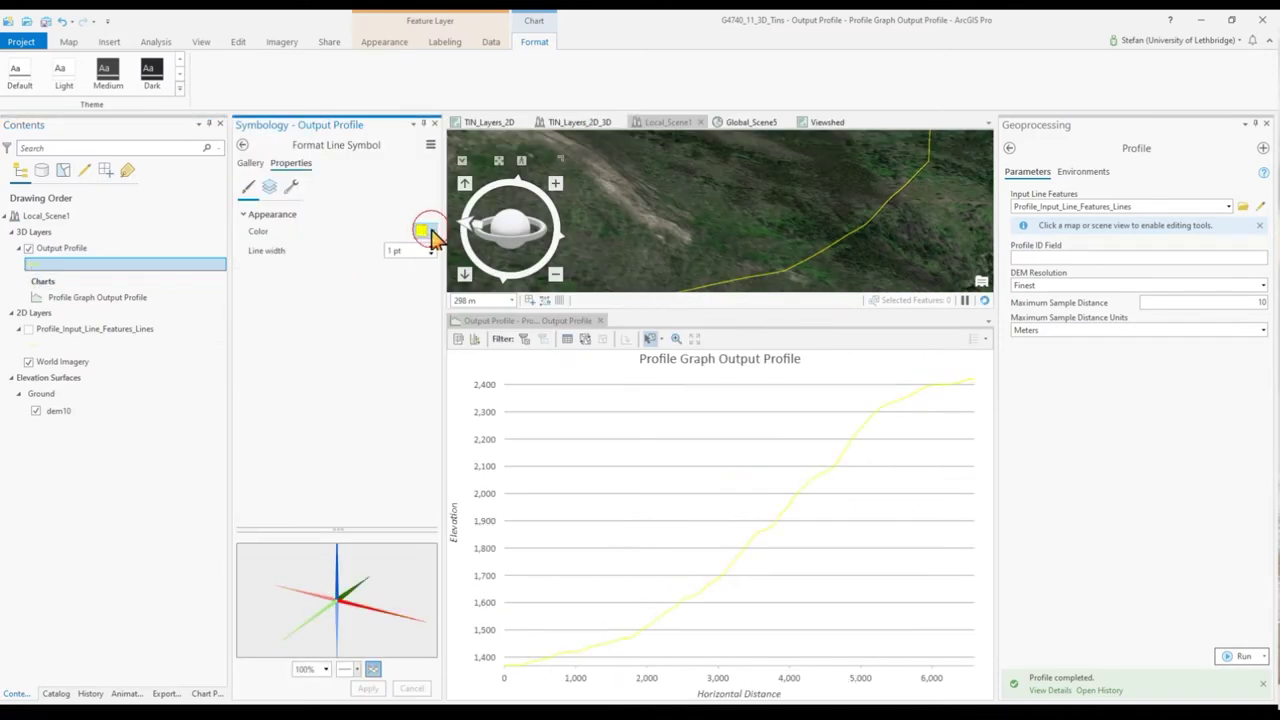
pyautogui.click(450, 316)
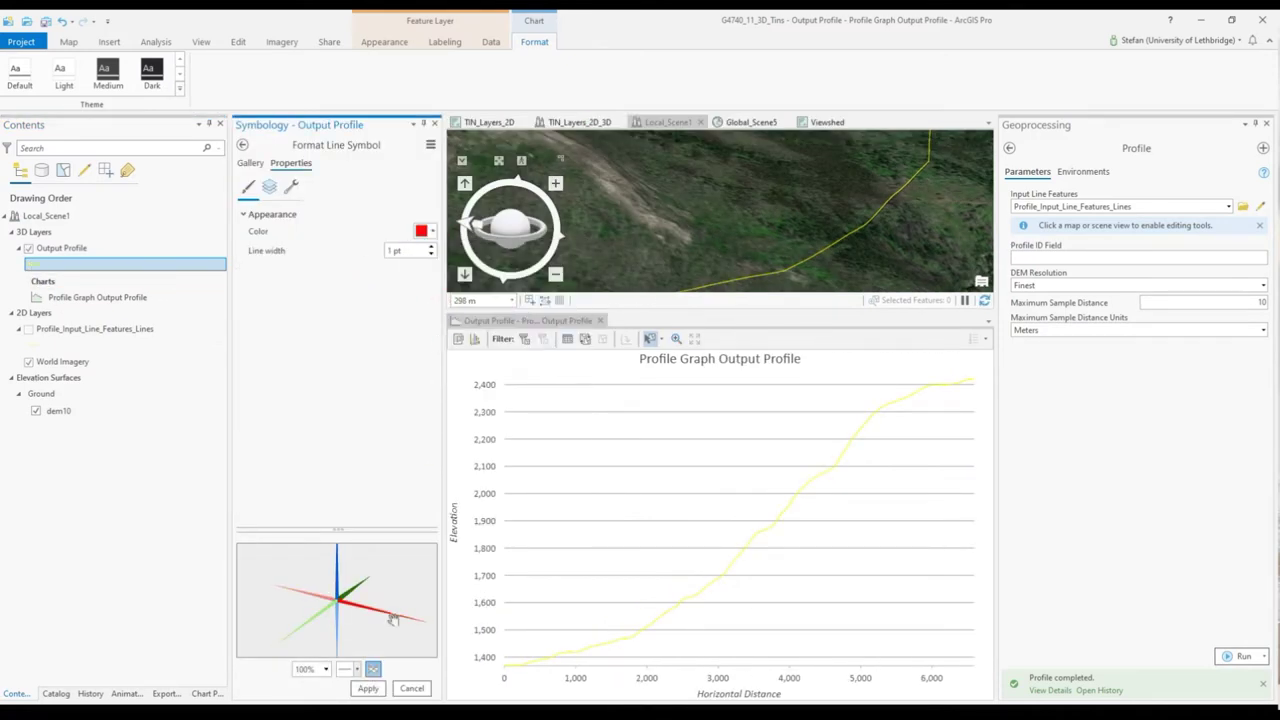
pyautogui.click(367, 688)
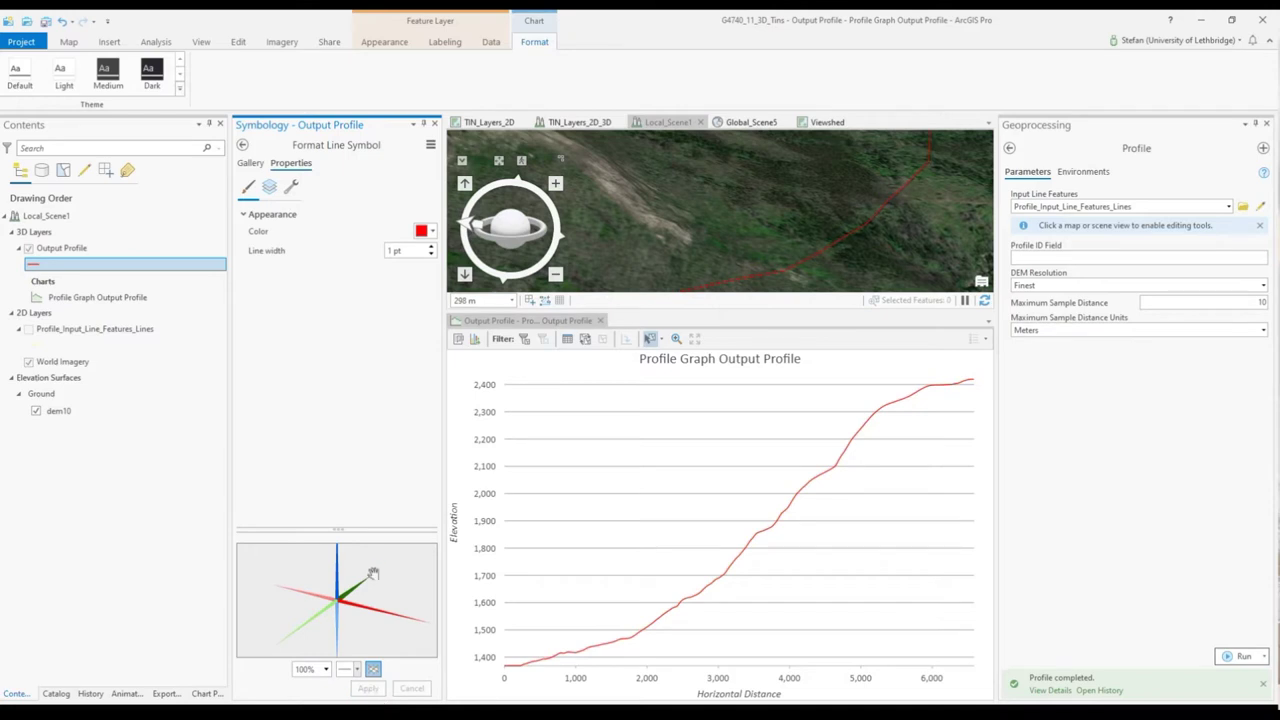
pyautogui.click(434, 125)
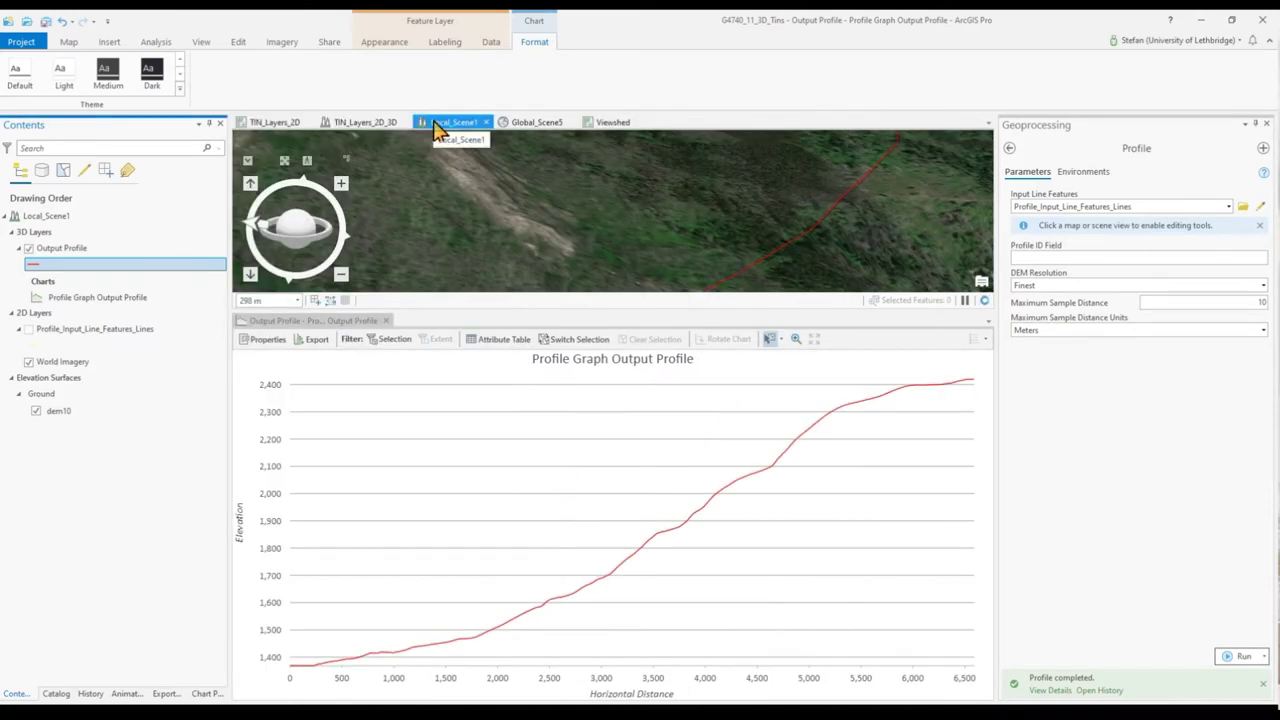
# - Review the profile graph's axes, format and general title properties and its export options, and close the chart
pyautogui.click(266, 341)
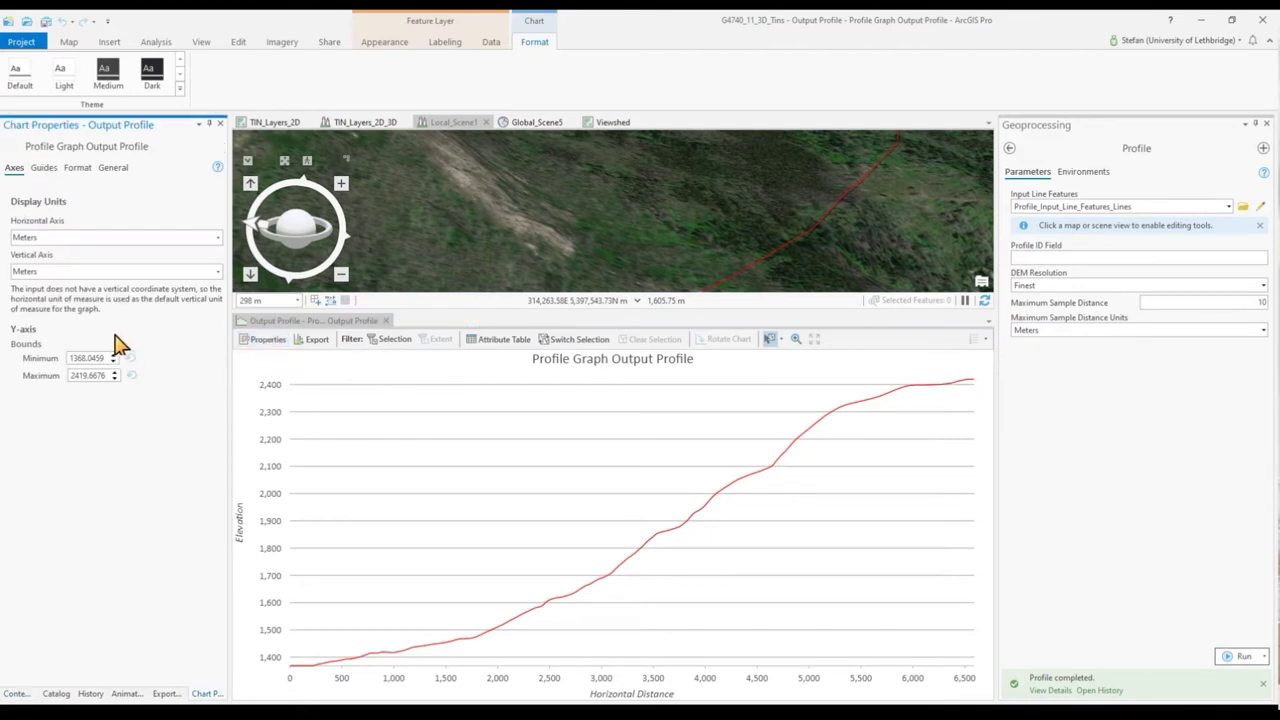
pyautogui.click(80, 168)
pyautogui.click(111, 168)
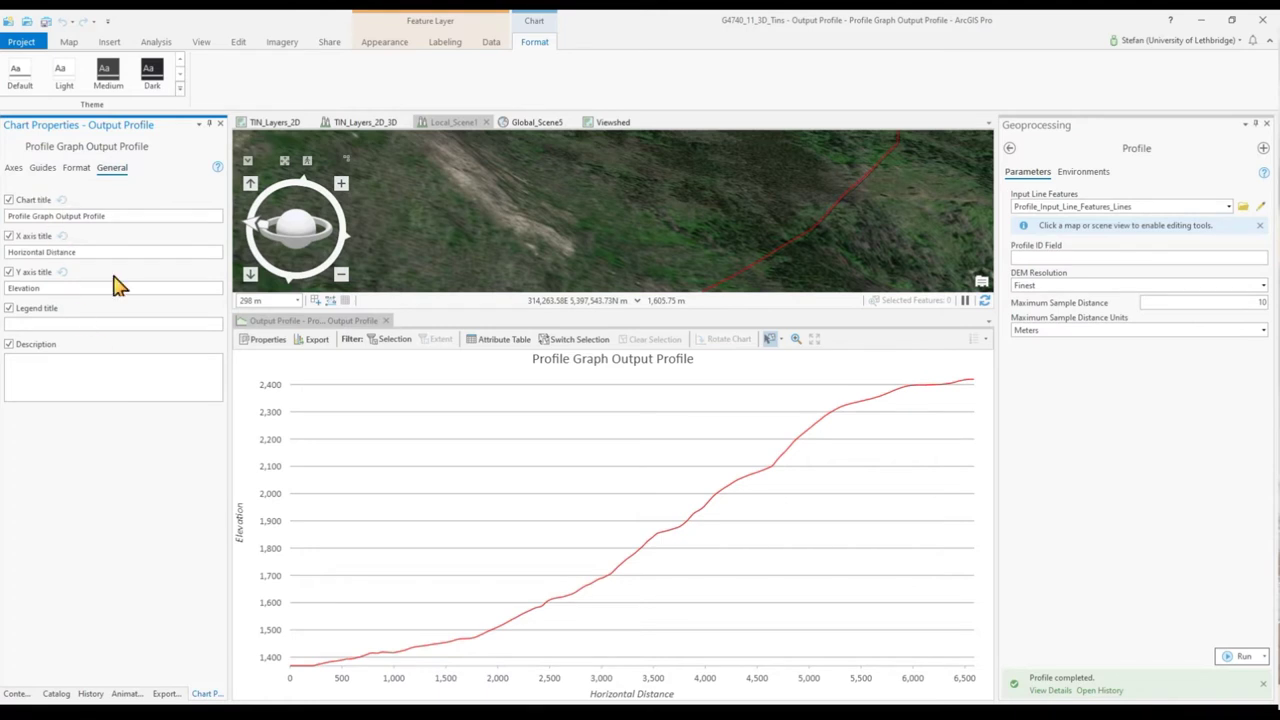
pyautogui.click(316, 341)
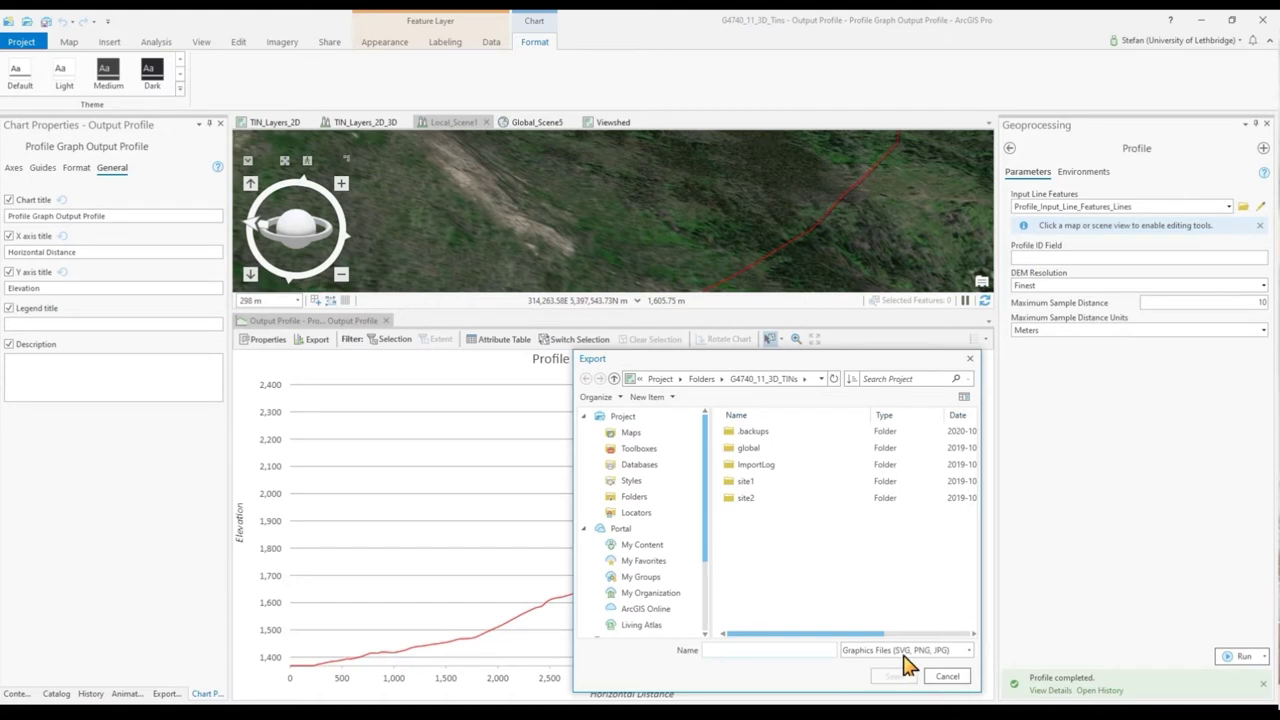
pyautogui.click(969, 359)
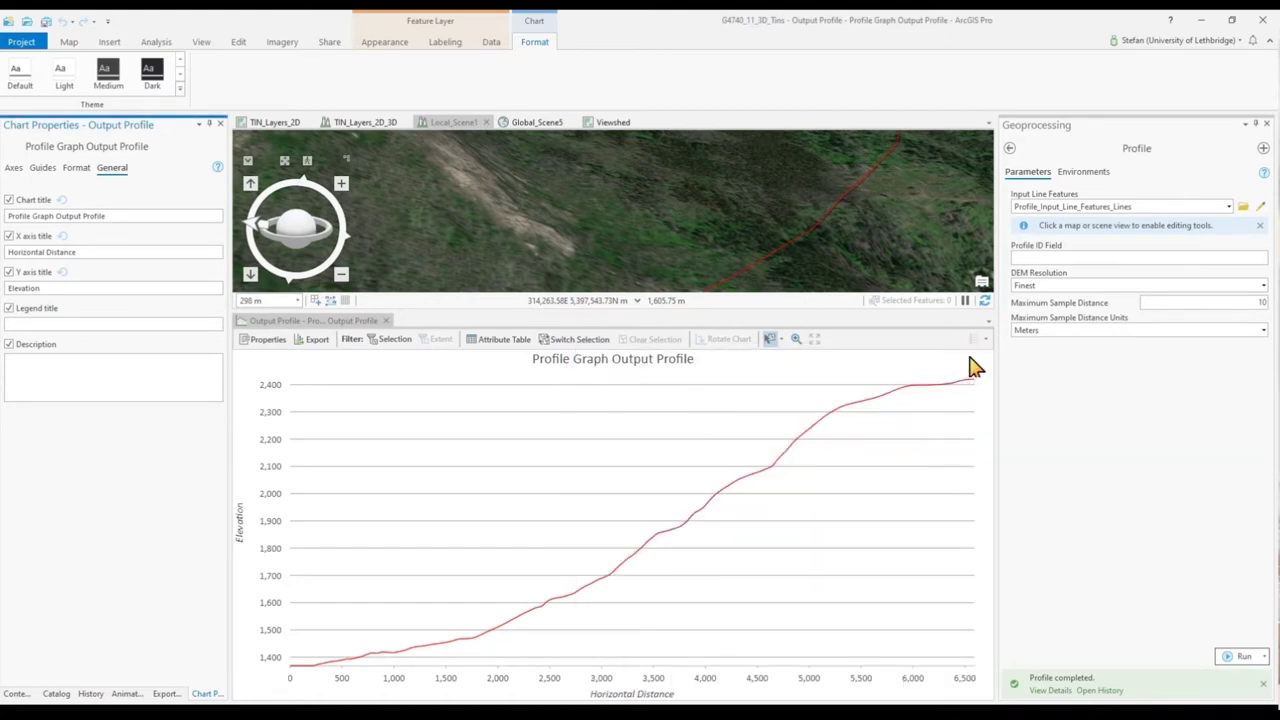
pyautogui.click(382, 322)
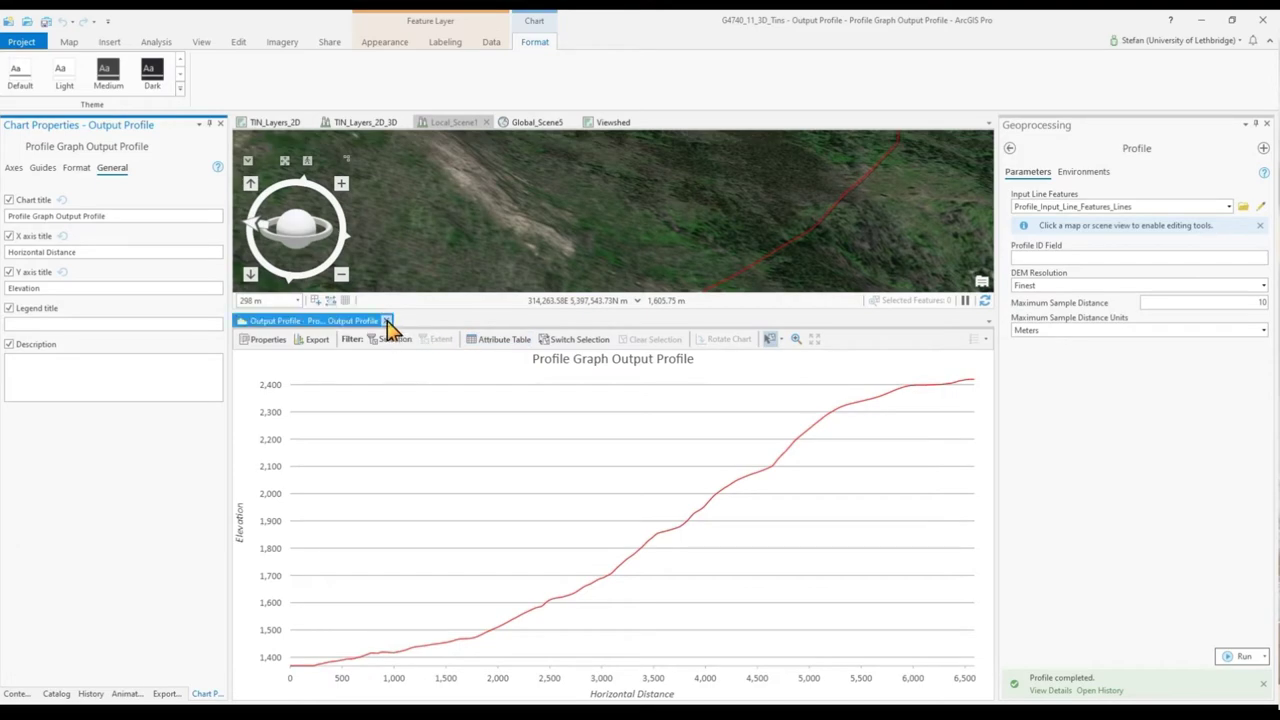
pyautogui.click(386, 321)
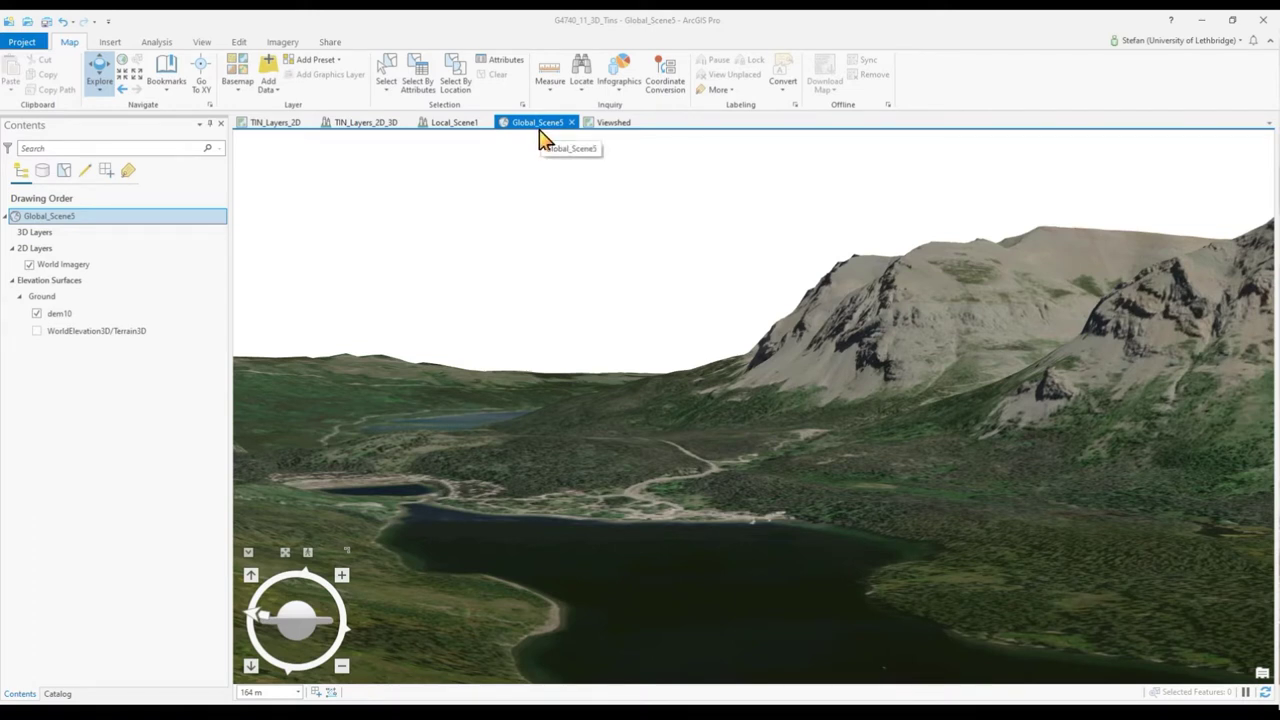
# - Enable atmospheric effects and stars and halo in the illumination properties of Global_Scene5
pyautogui.doubleClick(48, 217)
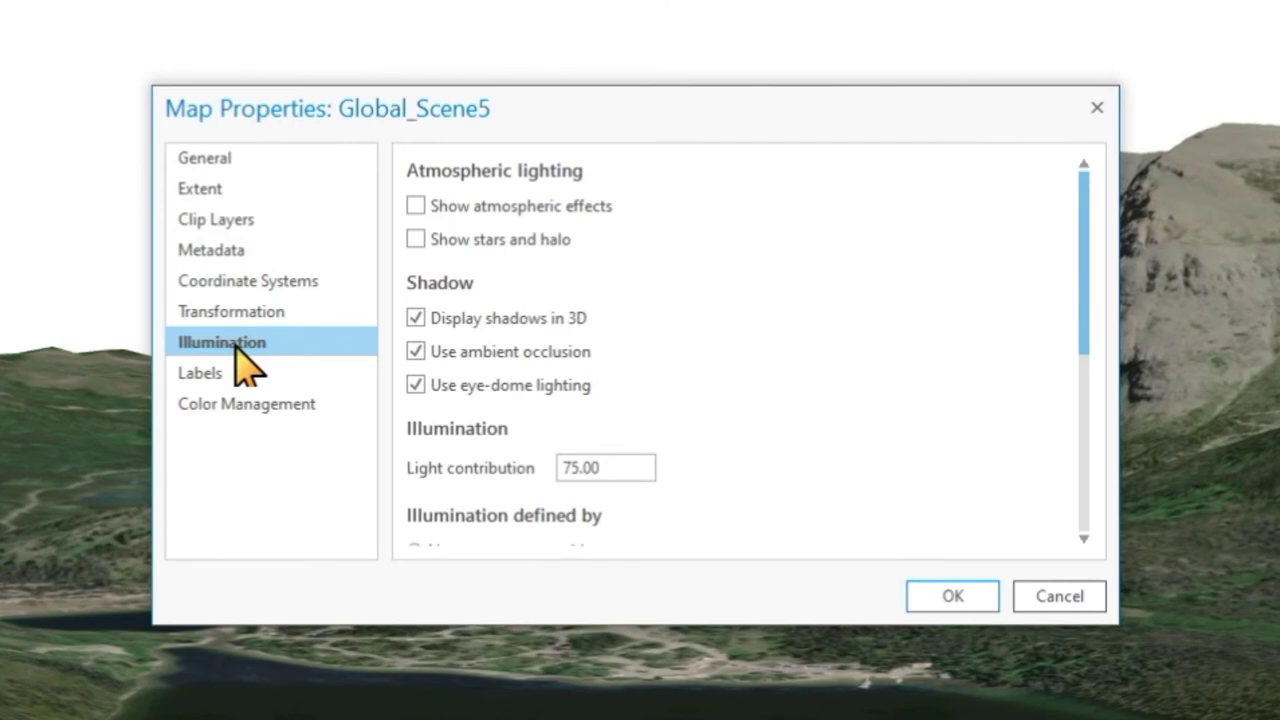
pyautogui.click(416, 206)
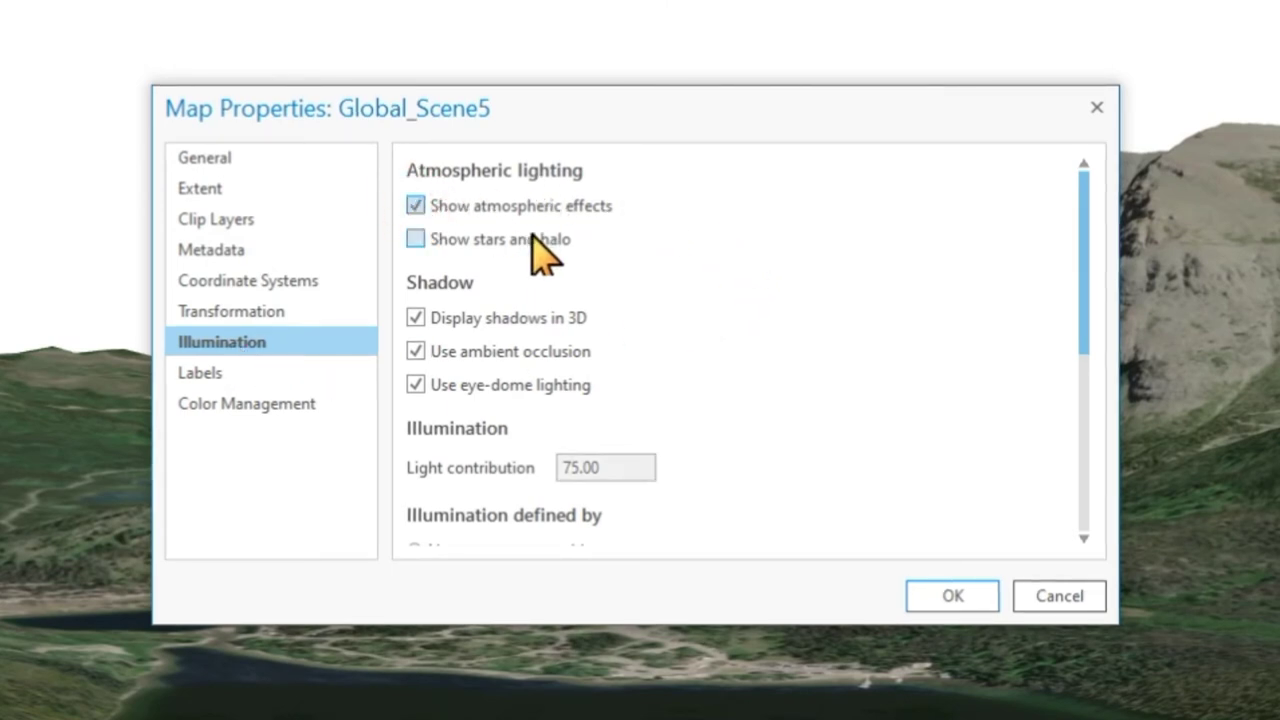
pyautogui.click(418, 240)
pyautogui.click(952, 597)
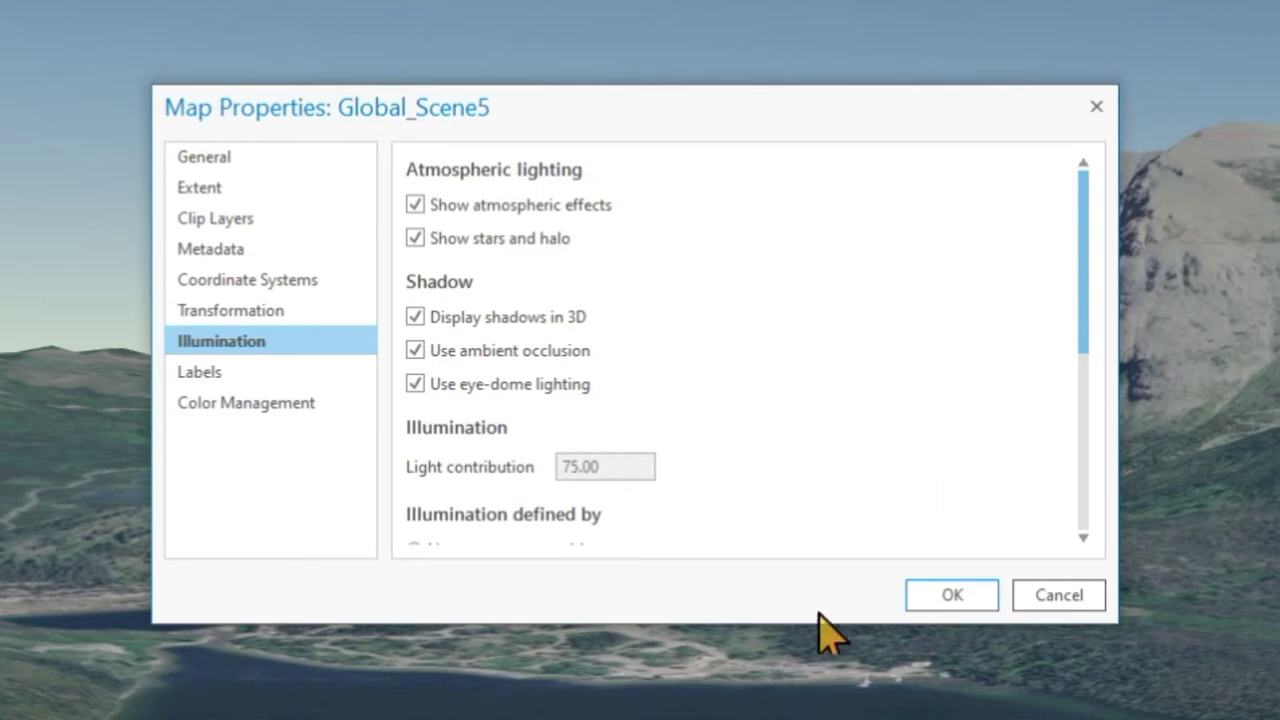
pyautogui.moveTo(814, 623); pyautogui.dragTo(815, 719)
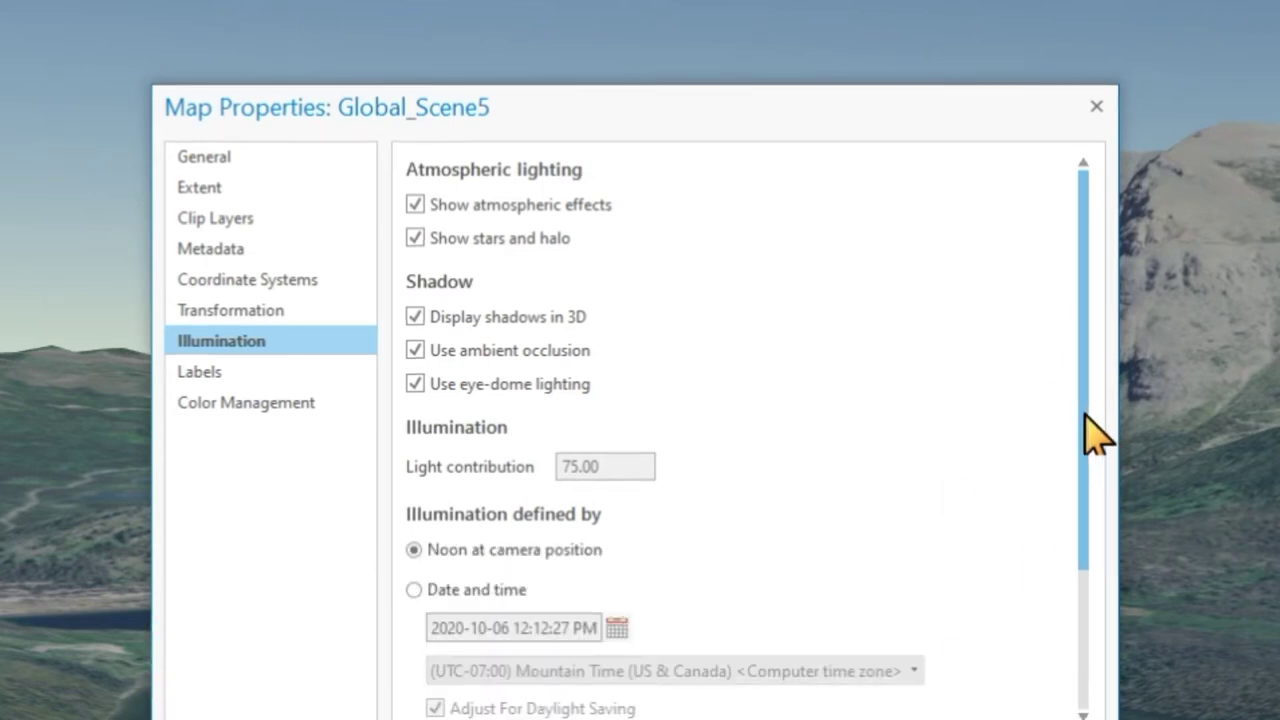
pyautogui.moveTo(1084, 429); pyautogui.dragTo(1084, 529)
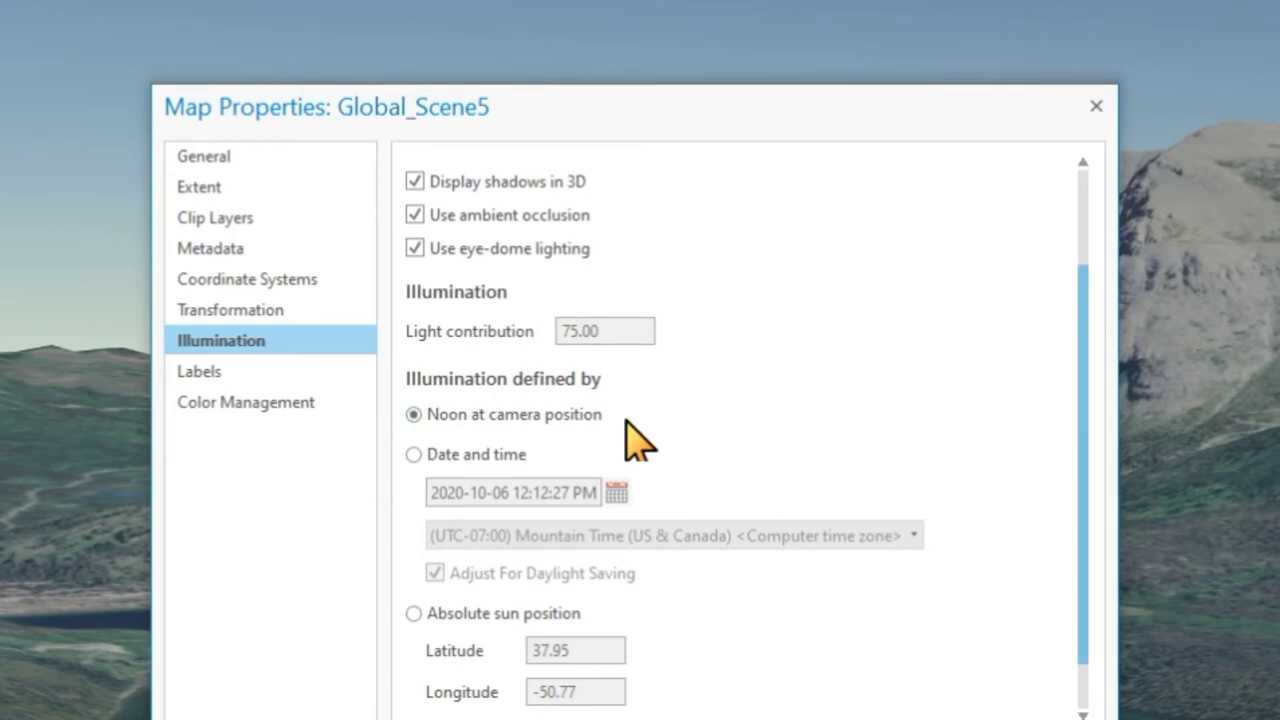
pyautogui.click(413, 455)
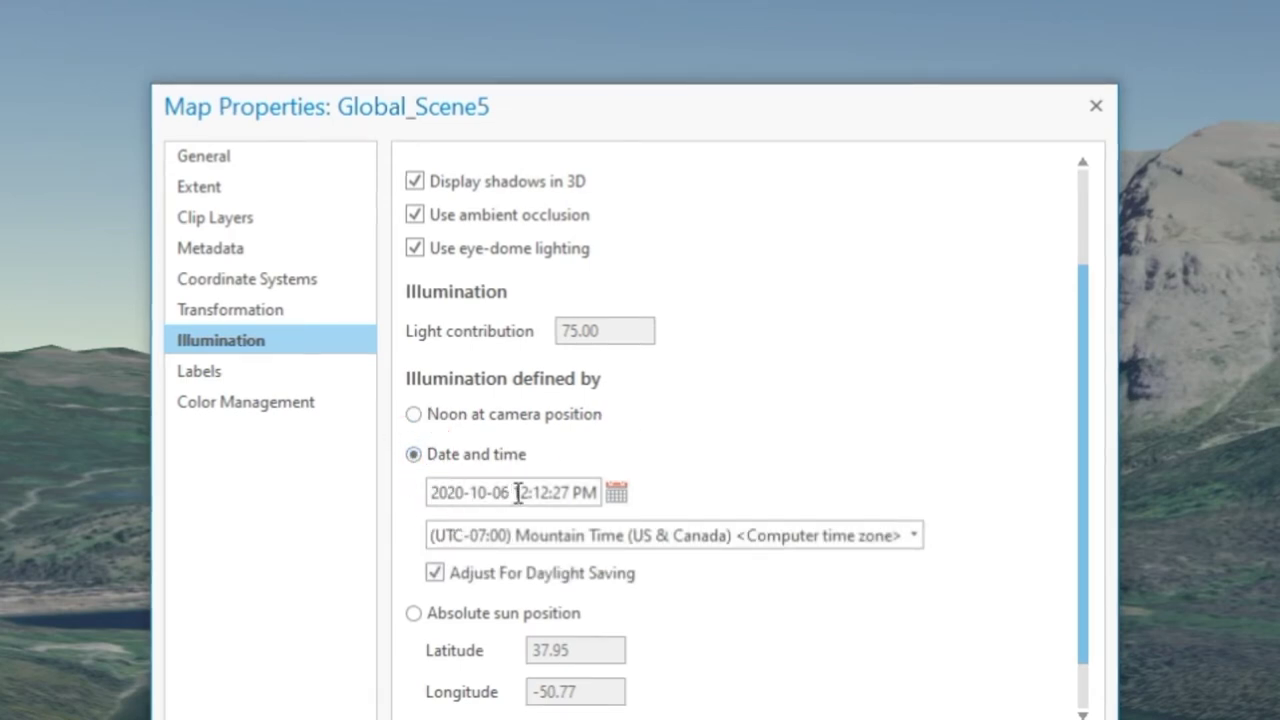
pyautogui.write('06')
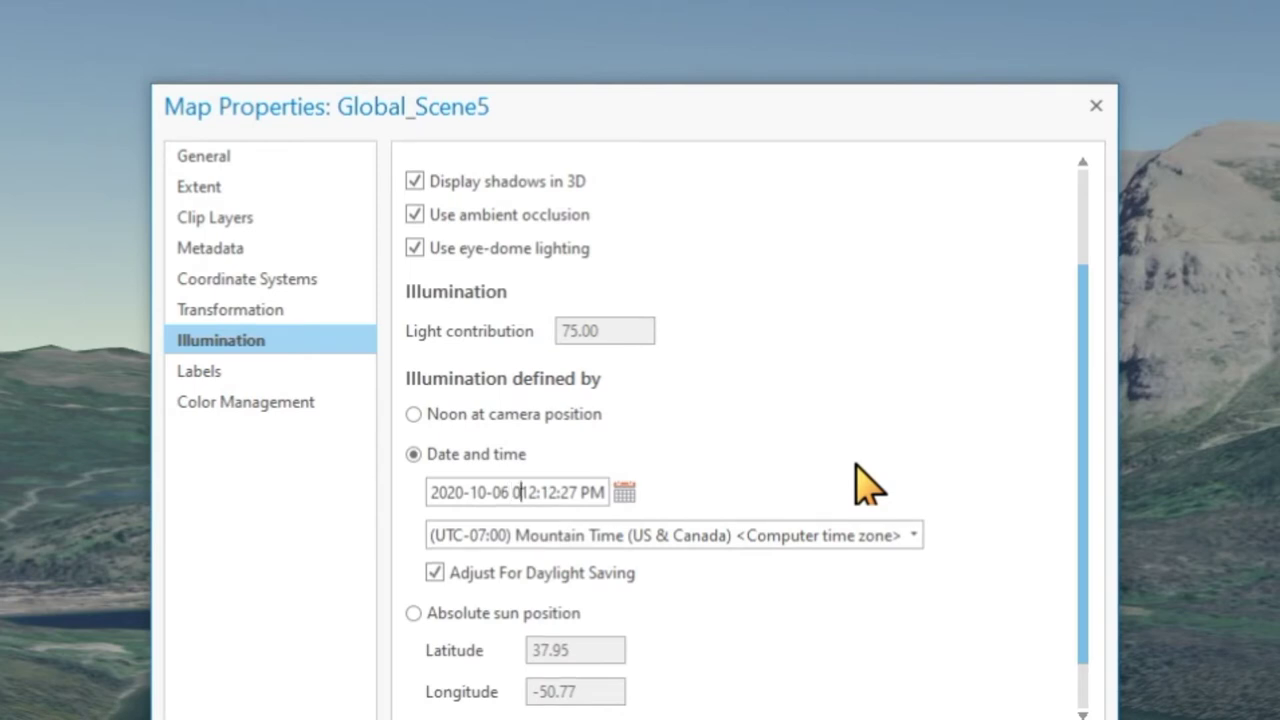
pyautogui.press('Delete')
pyautogui.press('Delete')
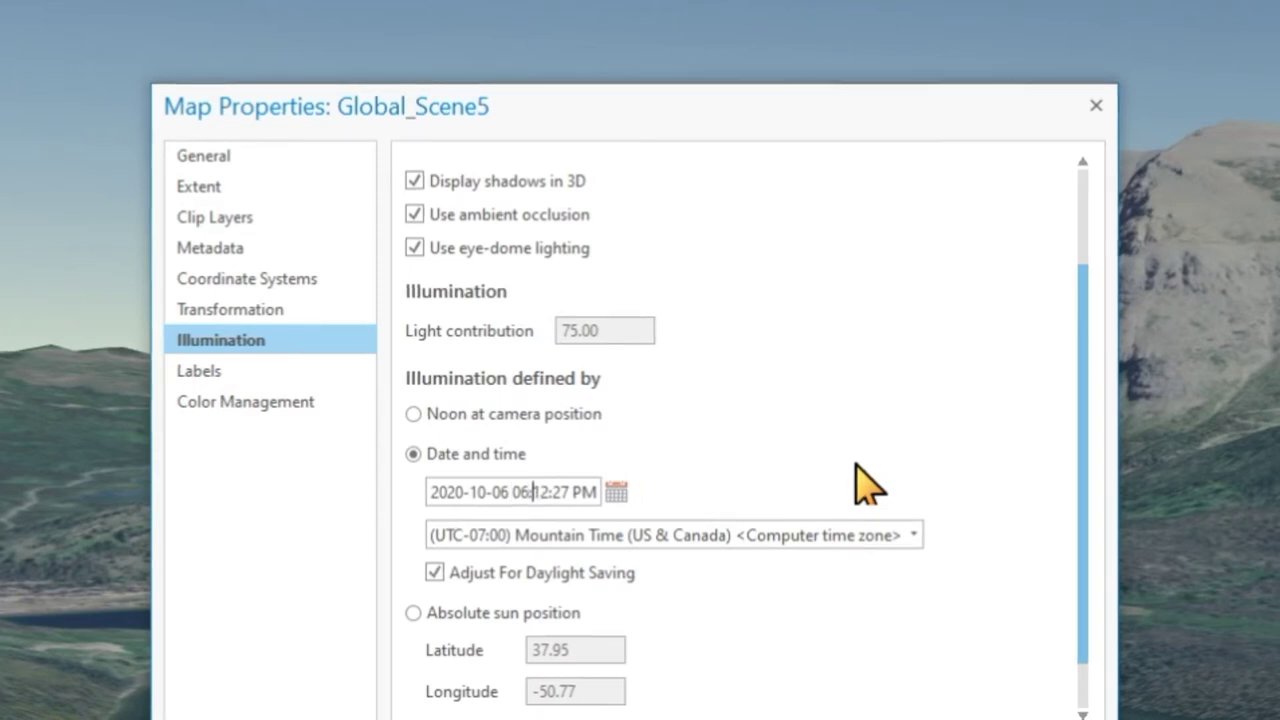
pyautogui.press('Right')
pyautogui.press('Delete')
pyautogui.press('Delete')
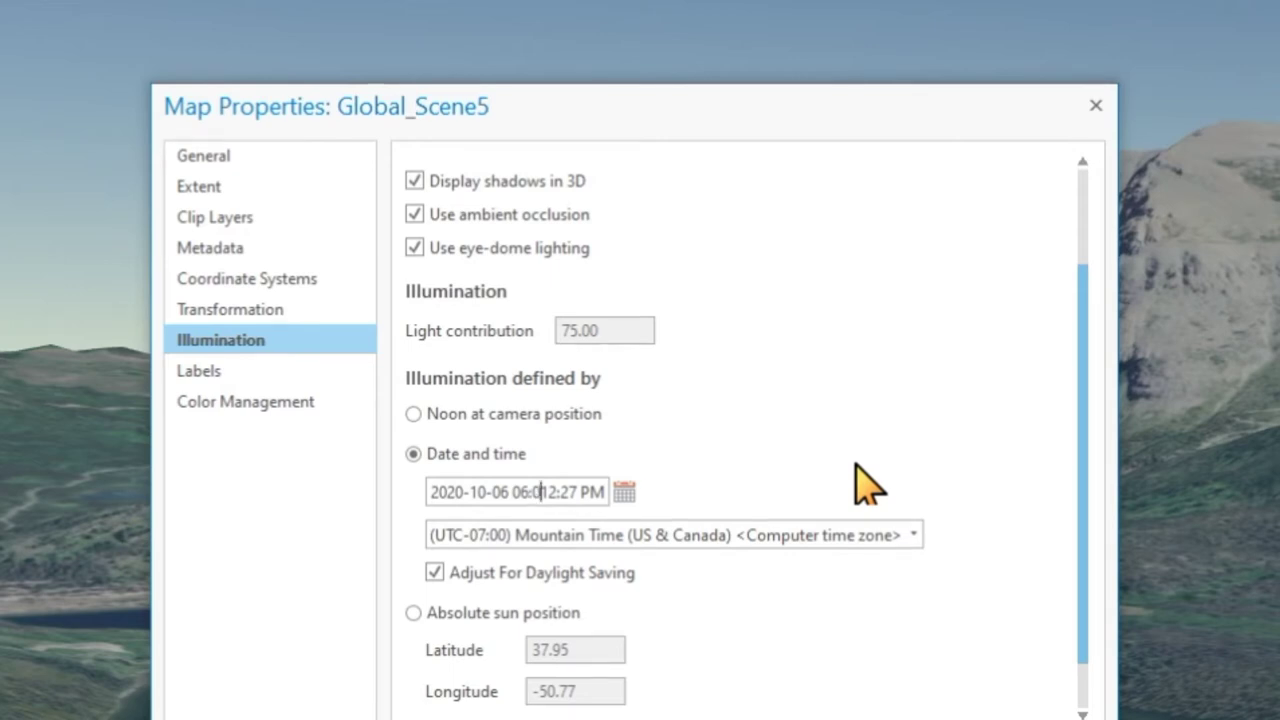
pyautogui.write('00')
pyautogui.press('Right')
pyautogui.press('Delete')
pyautogui.press('Delete')
pyautogui.write('00')
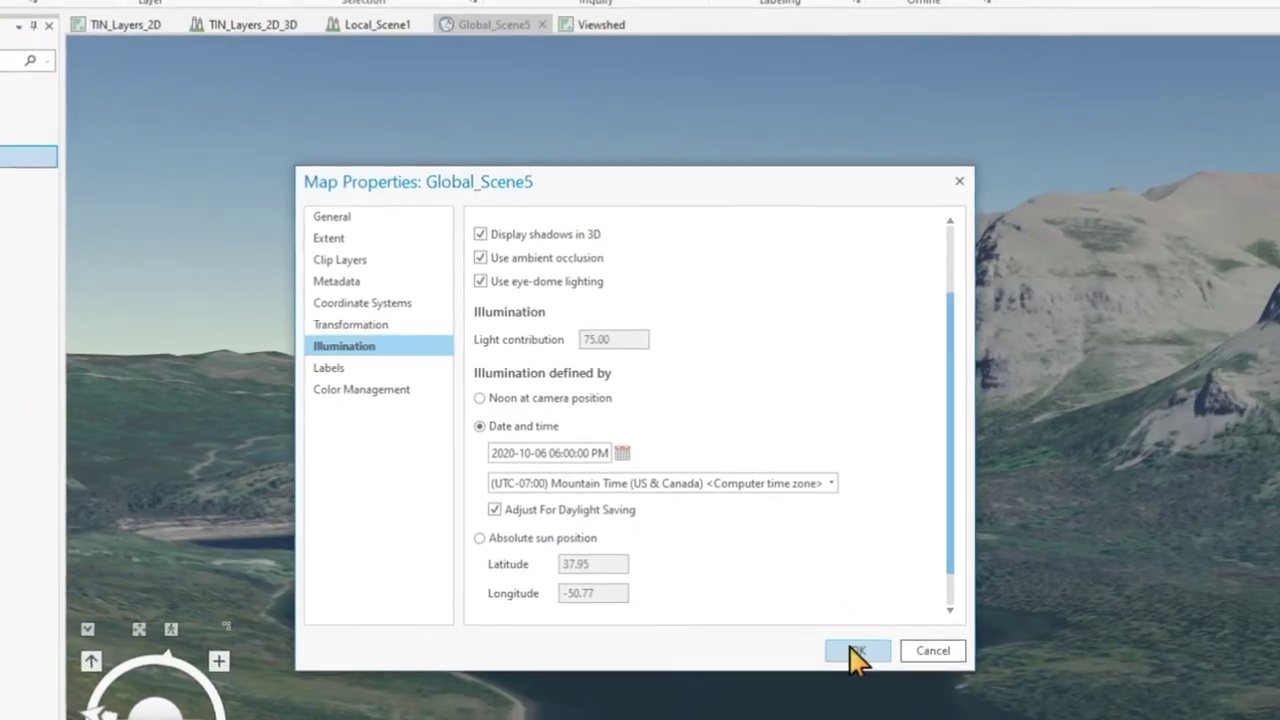
pyautogui.click(884, 685)
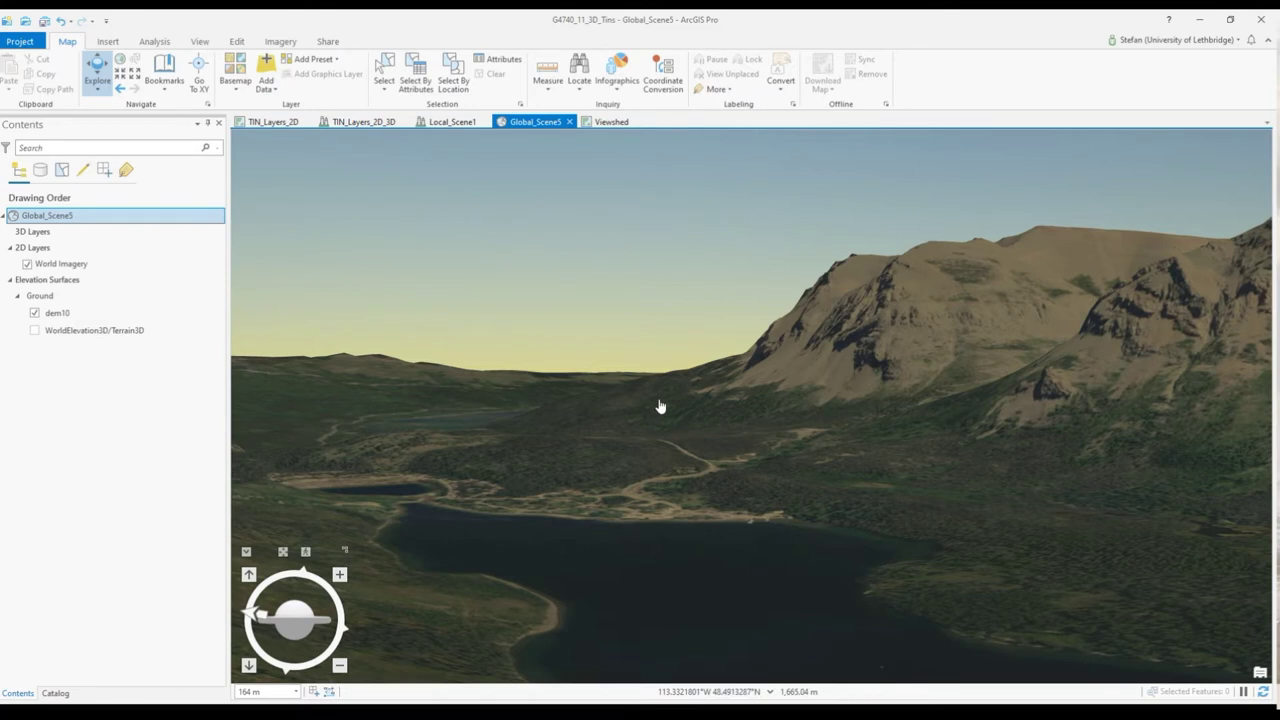
# - Set the illumination date and time of Global_Scene5 to 2020-10-06 7:00:00 PM
pyautogui.doubleClick(73, 222)
pyautogui.scroll(-3, 749, 429)
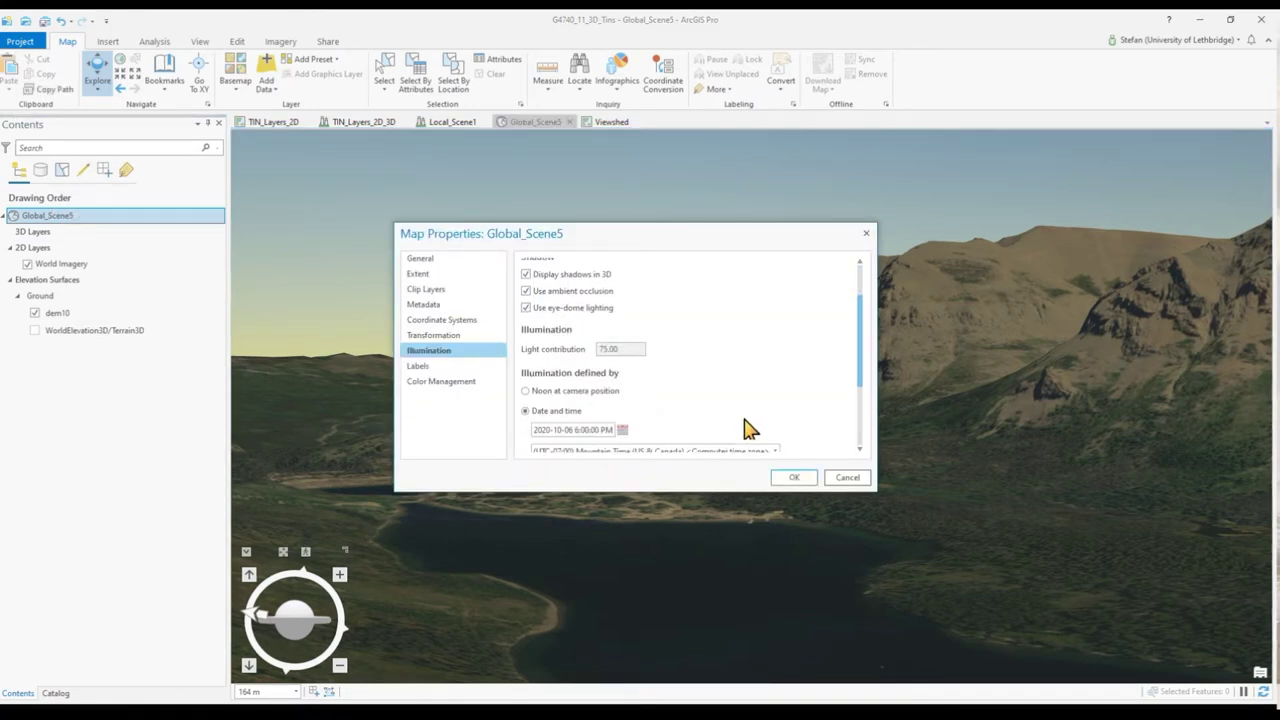
pyautogui.press('Delete')
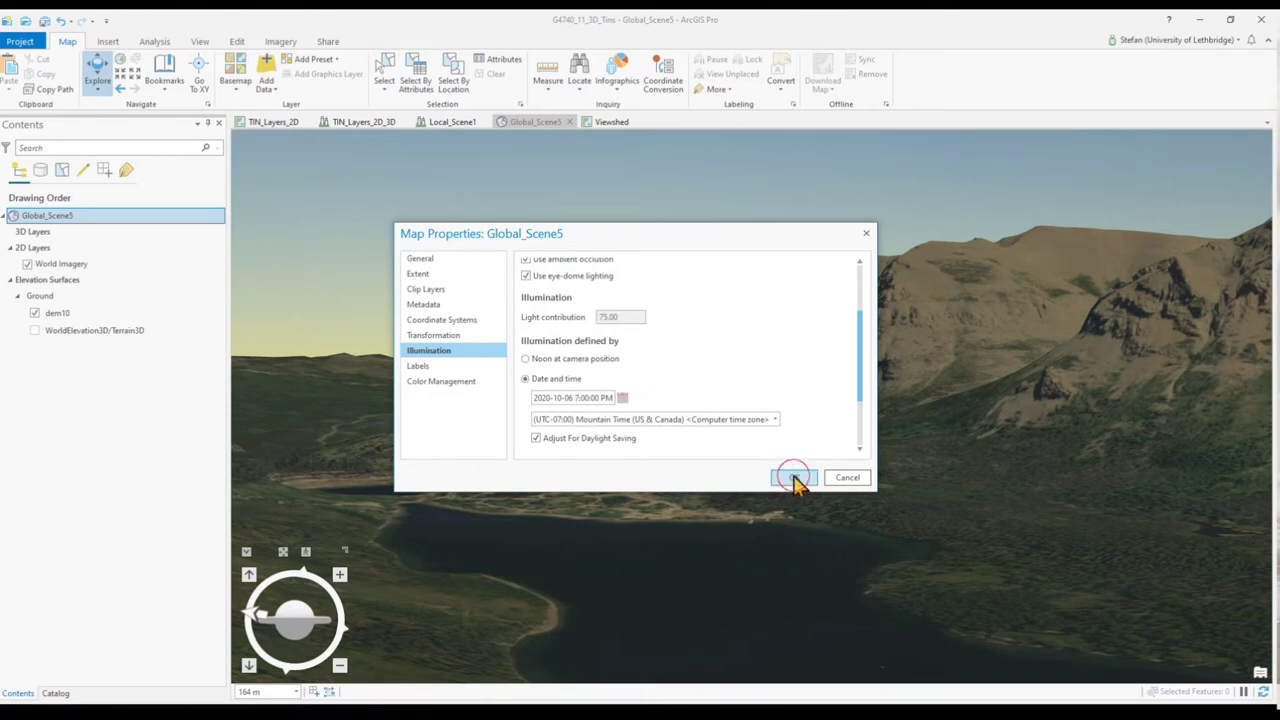
pyautogui.click(794, 477)
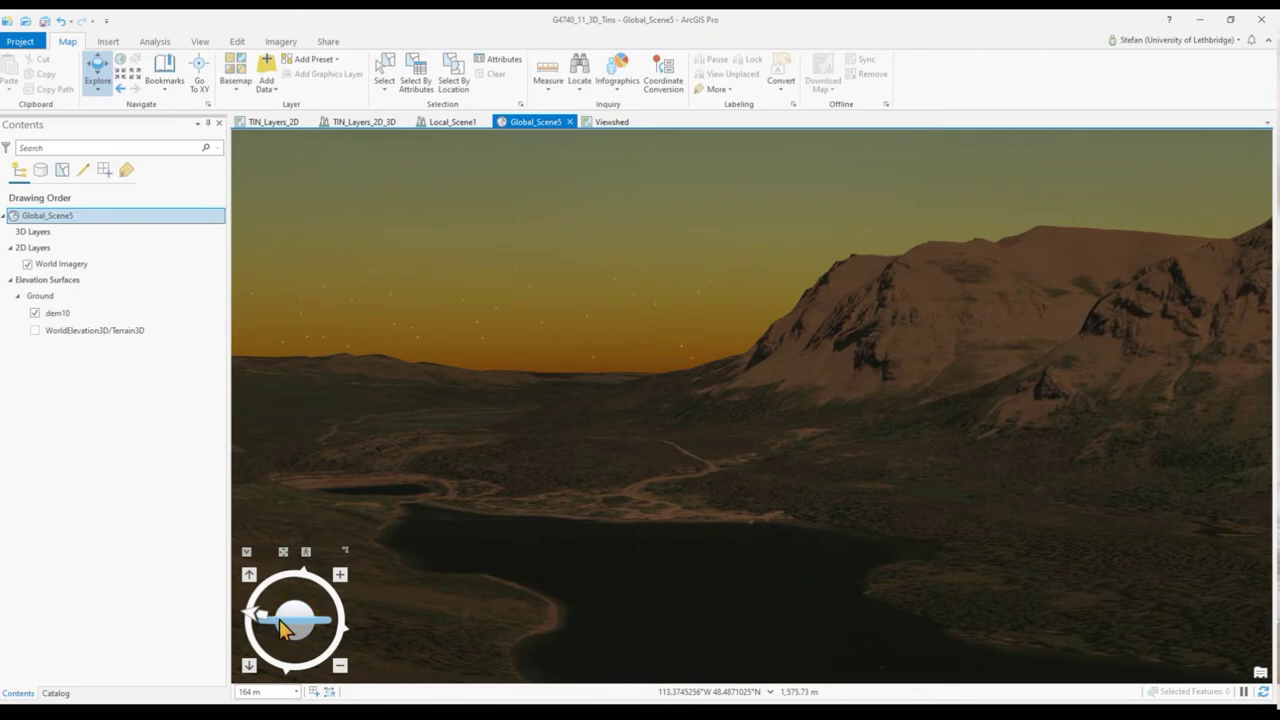
# - Turn off atmospheric effects in the illumination properties of Global_Scene5
pyautogui.moveTo(322, 628)
pyautogui.mouseDown()
pyautogui.moveTo(343, 637)
pyautogui.moveTo(313, 628)
pyautogui.mouseUp()
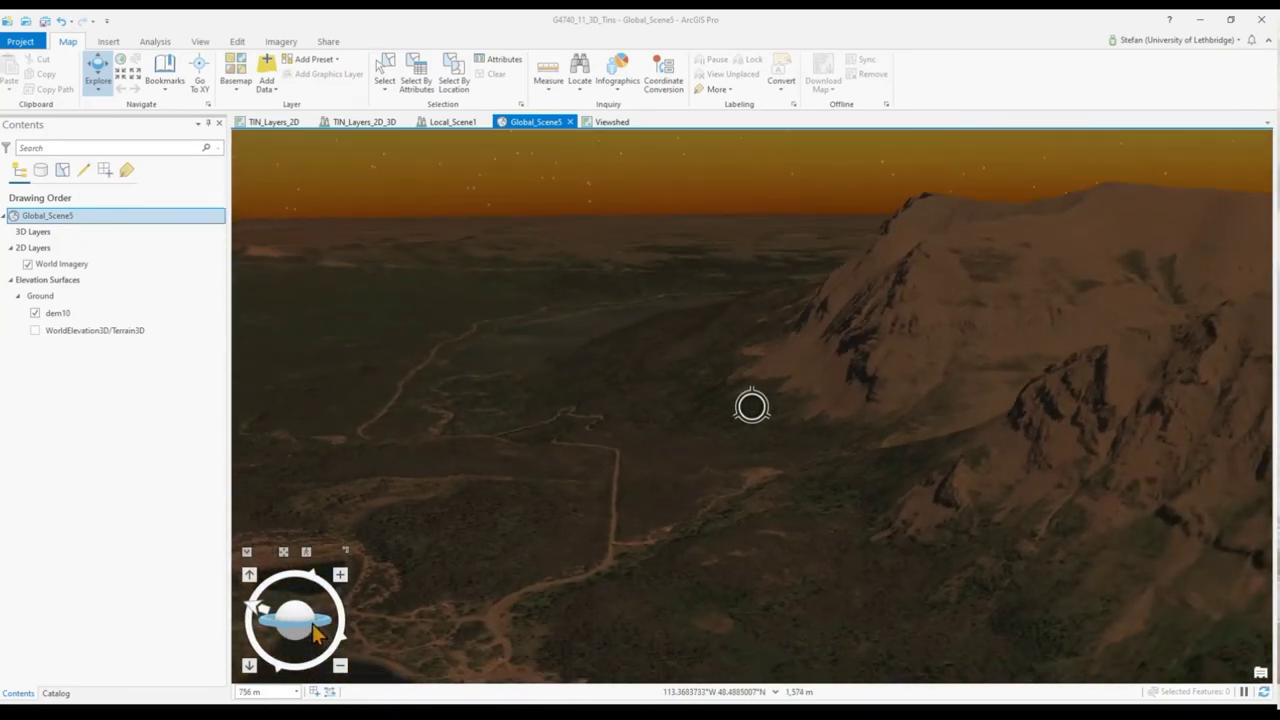
pyautogui.moveTo(312, 623); pyautogui.dragTo(305, 618)
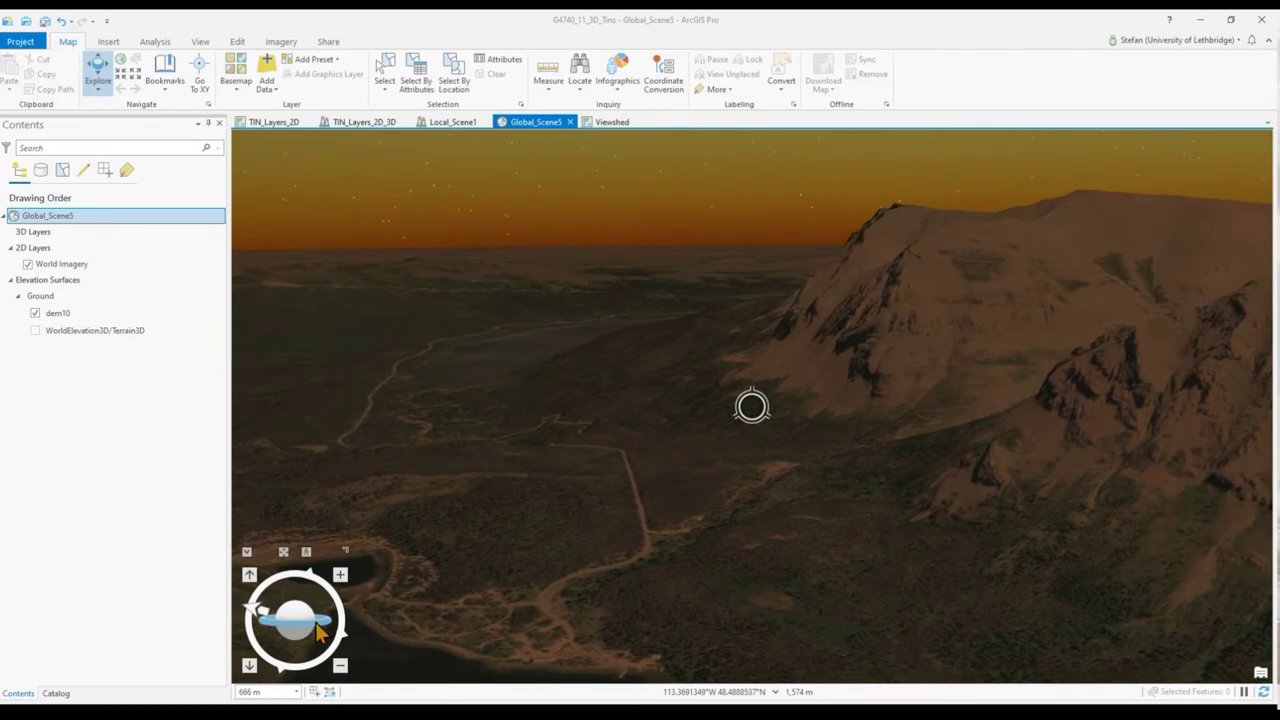
pyautogui.doubleClick(57, 217)
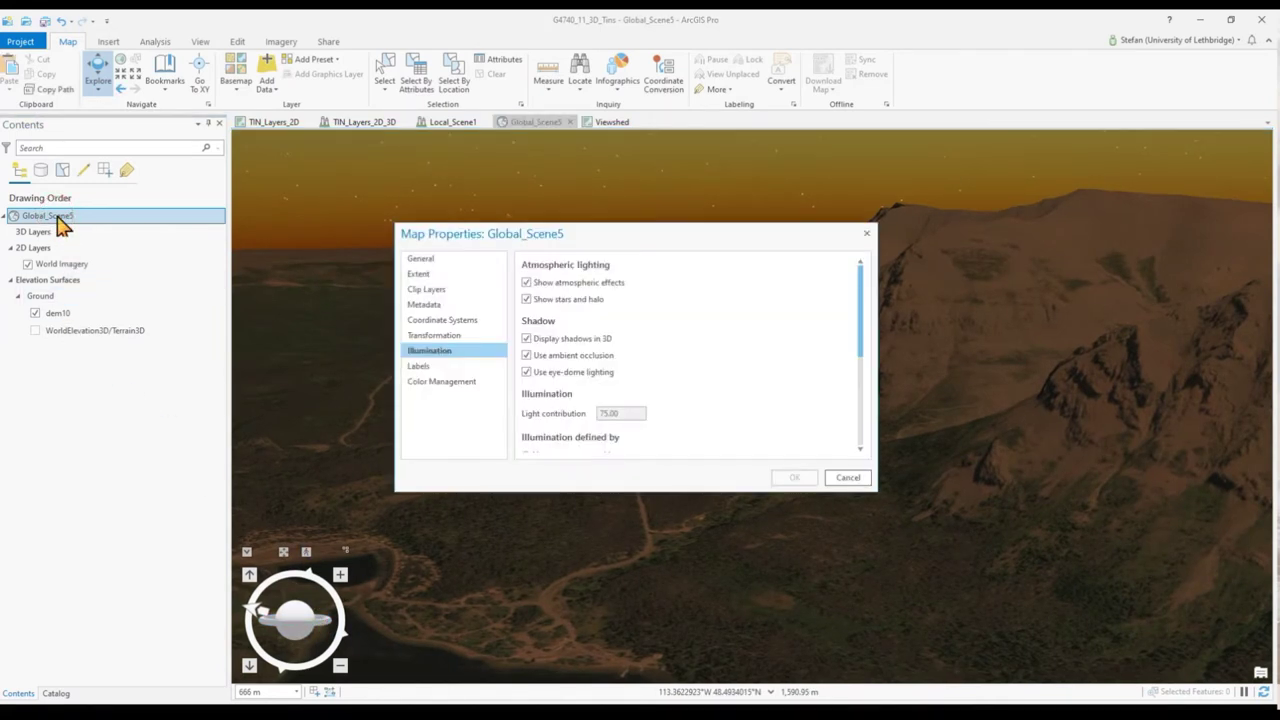
pyautogui.click(526, 282)
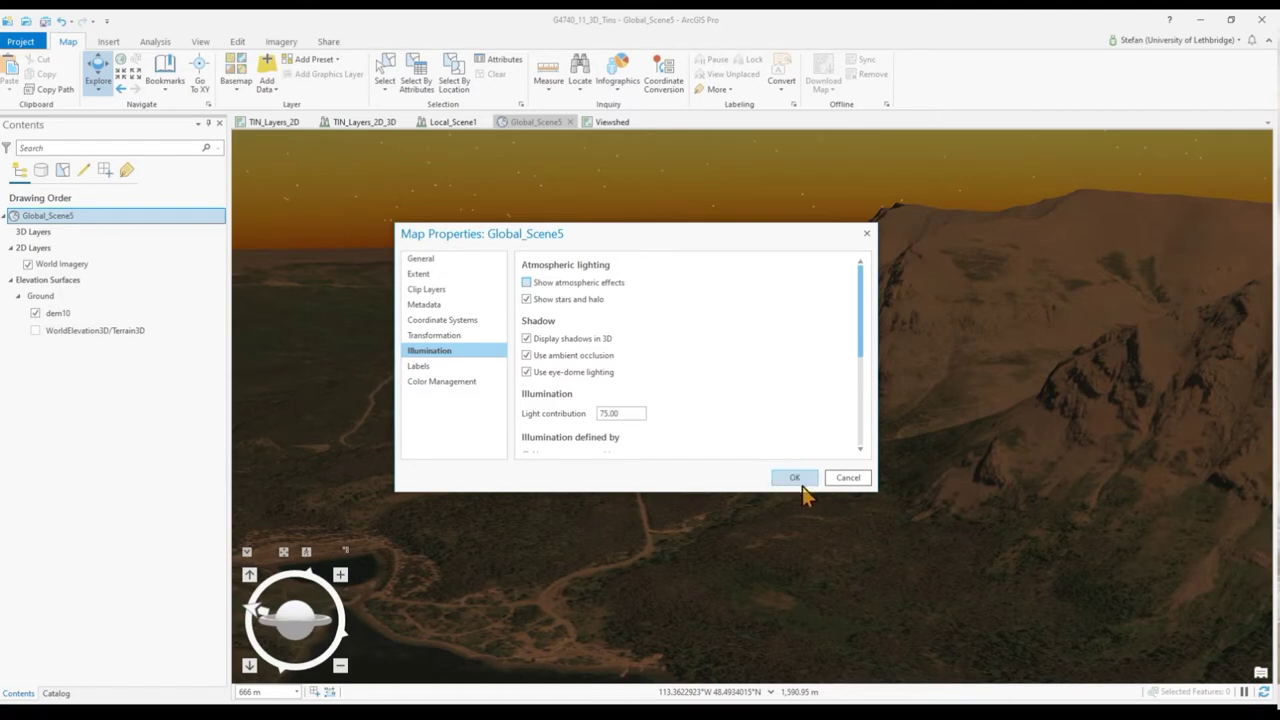
pyautogui.click(794, 478)
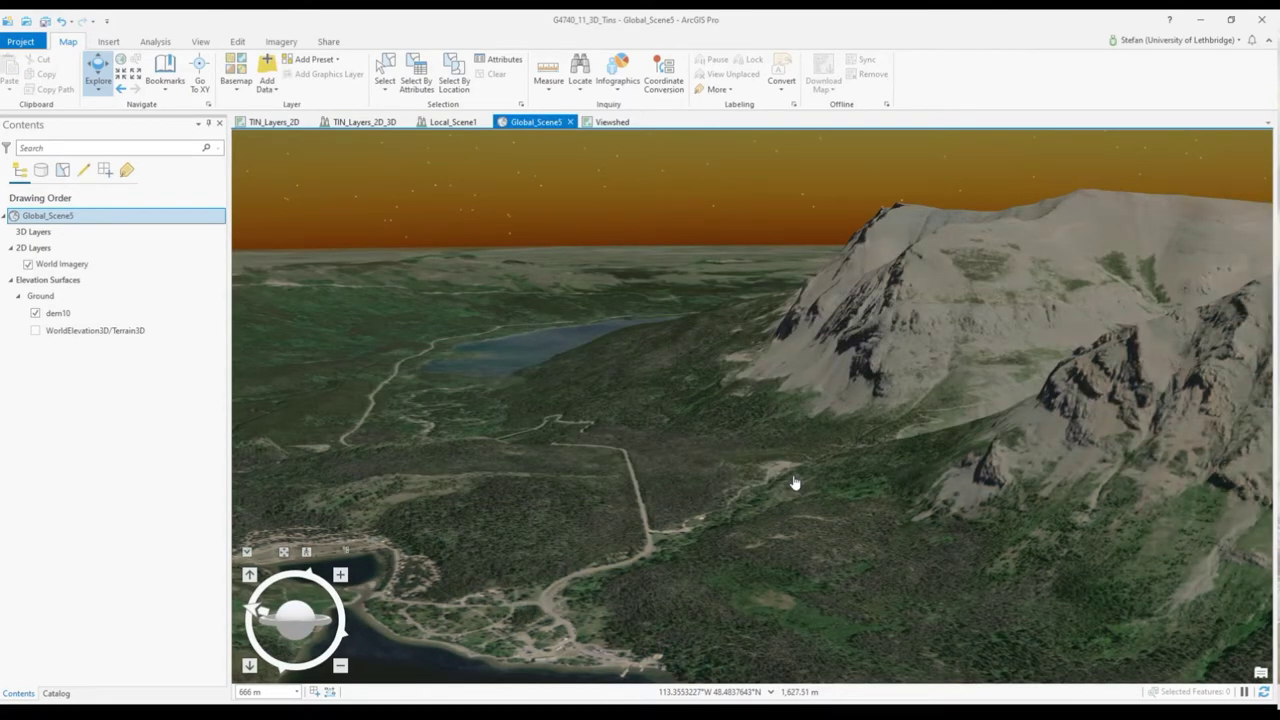
# - Turn atmospheric effects back on in the illumination properties of Global_Scene5
pyautogui.doubleClick(108, 219)
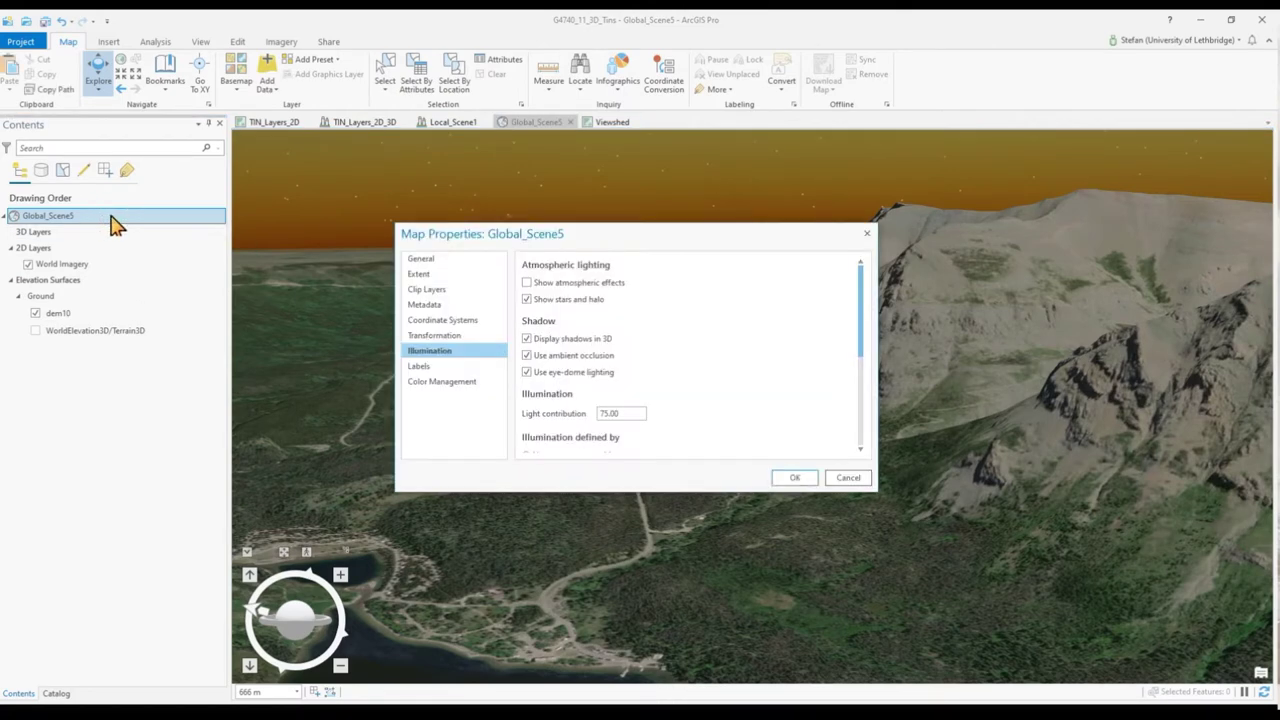
pyautogui.click(526, 282)
pyautogui.click(794, 478)
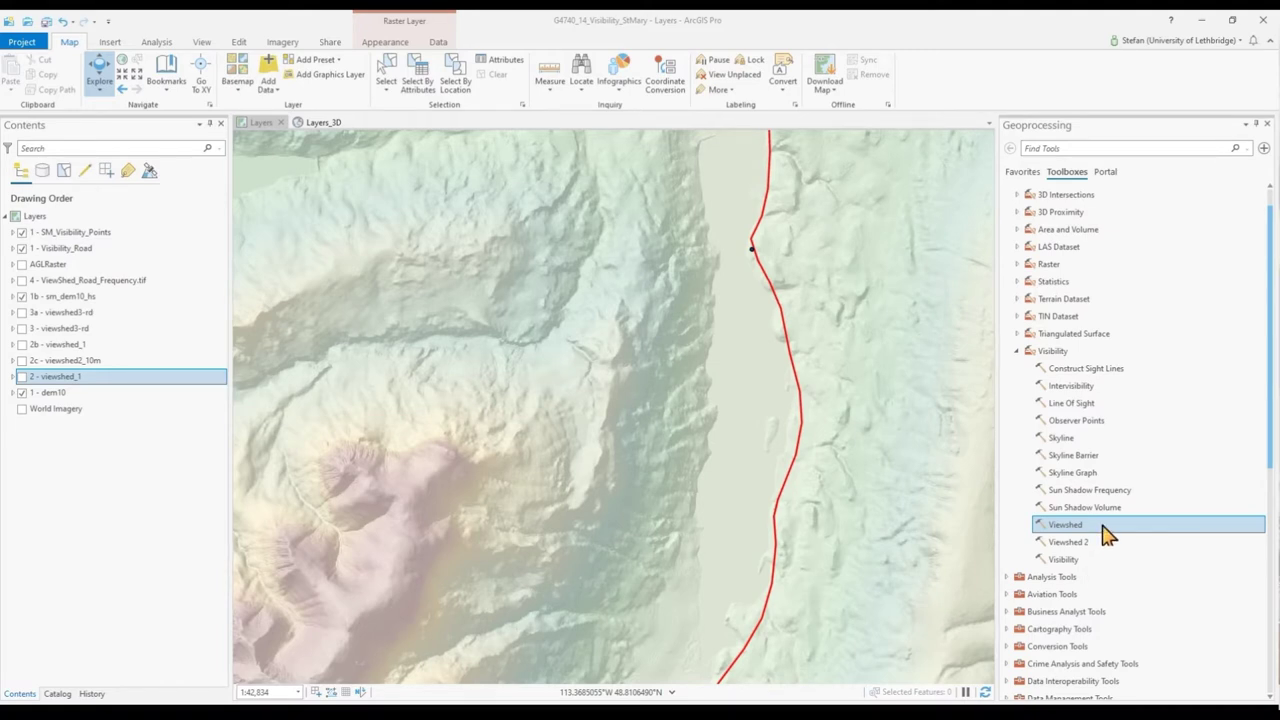
# - Examine the parameters of the Viewshed tool and open the Viewshed 2 tool for comparison
pyautogui.doubleClick(1103, 528)
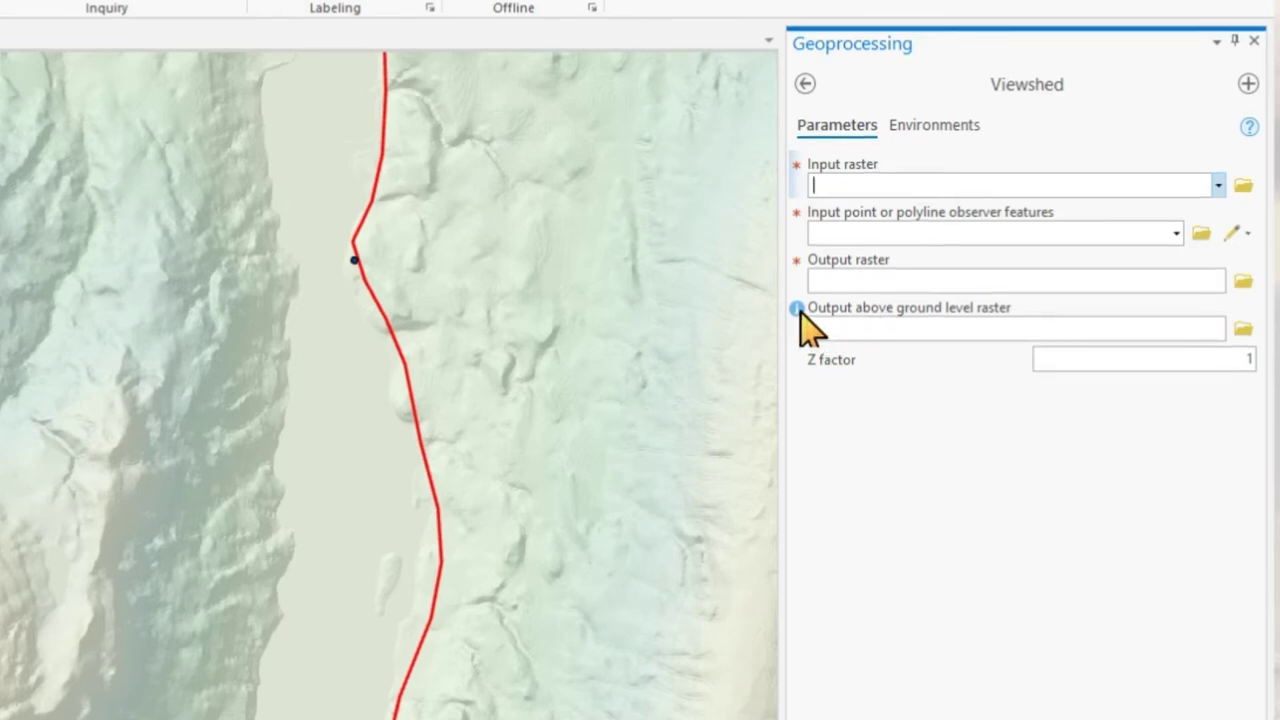
pyautogui.moveTo(798, 310)
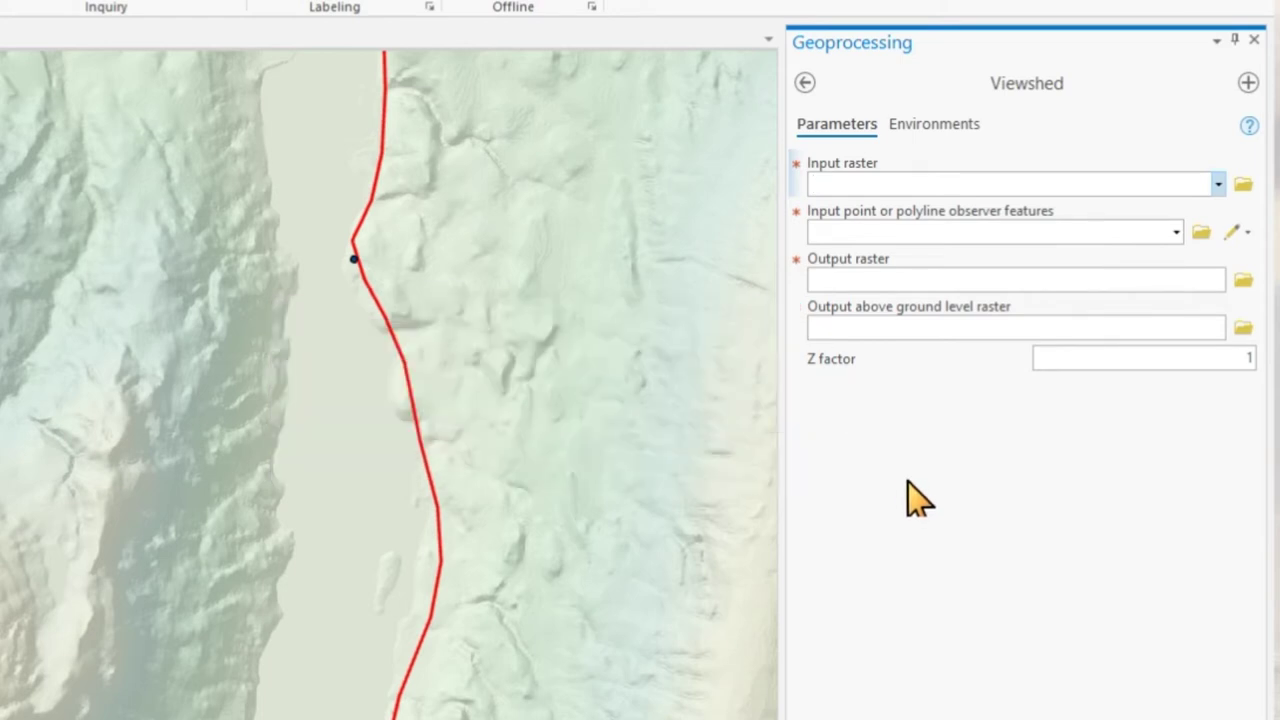
pyautogui.click(806, 84)
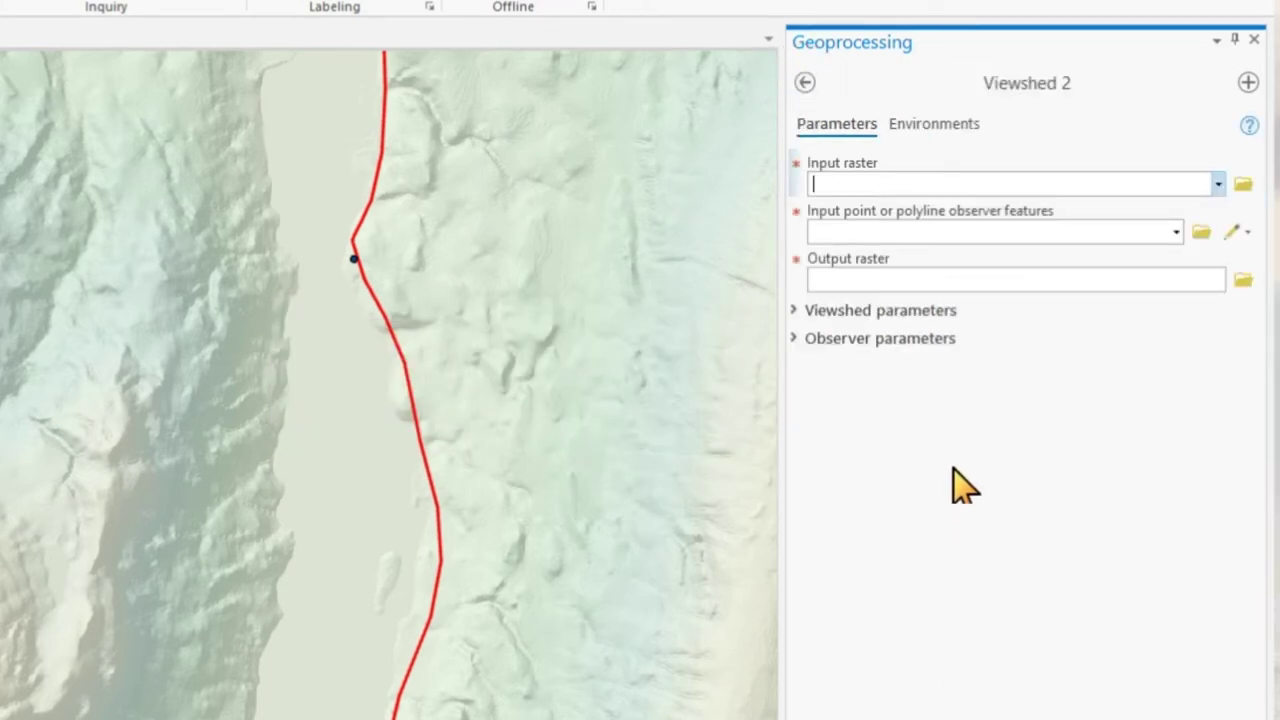
# - Examine the viewshed parameters and observer parameters of the Viewshed 2 tool
pyautogui.click(795, 310)
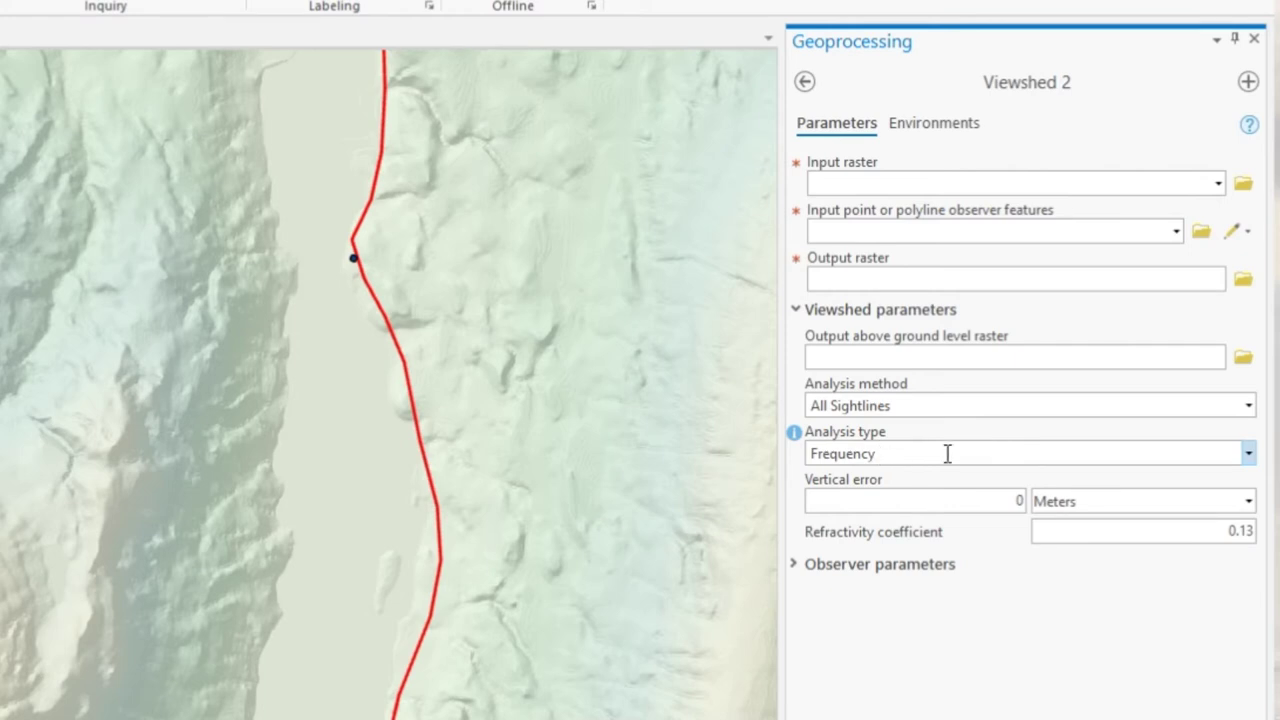
pyautogui.click(818, 565)
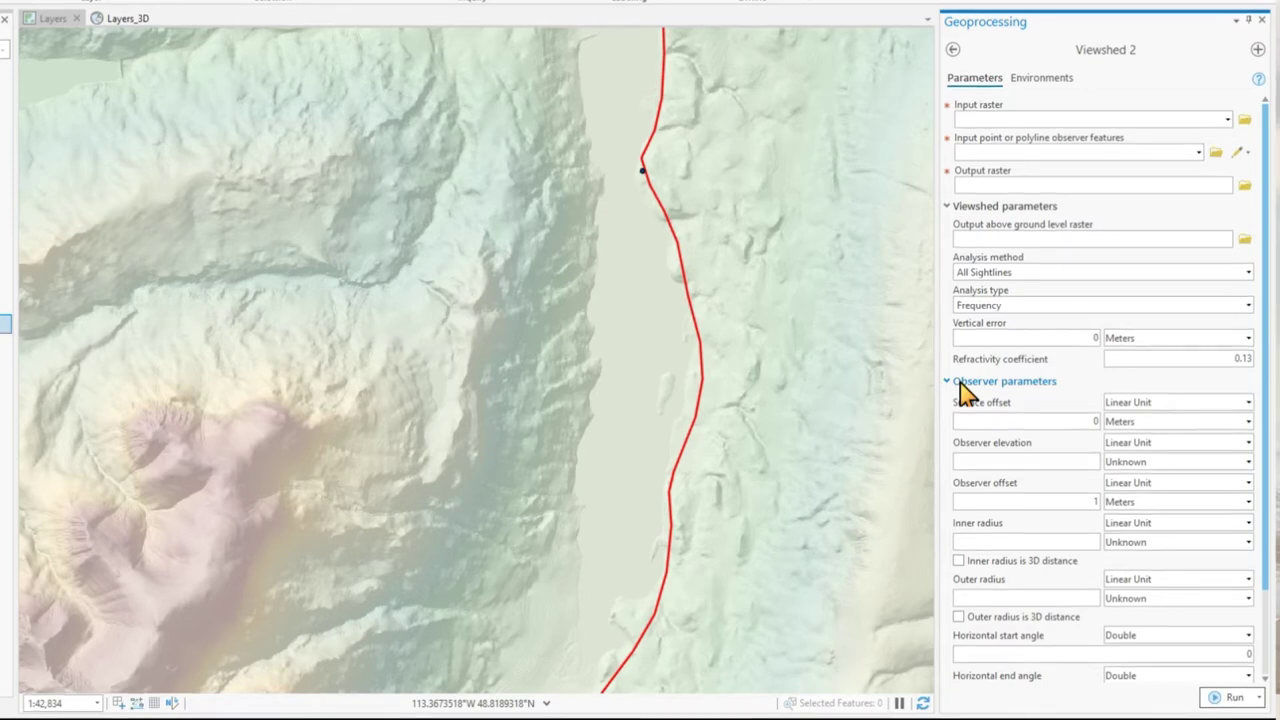
pyautogui.click(951, 52)
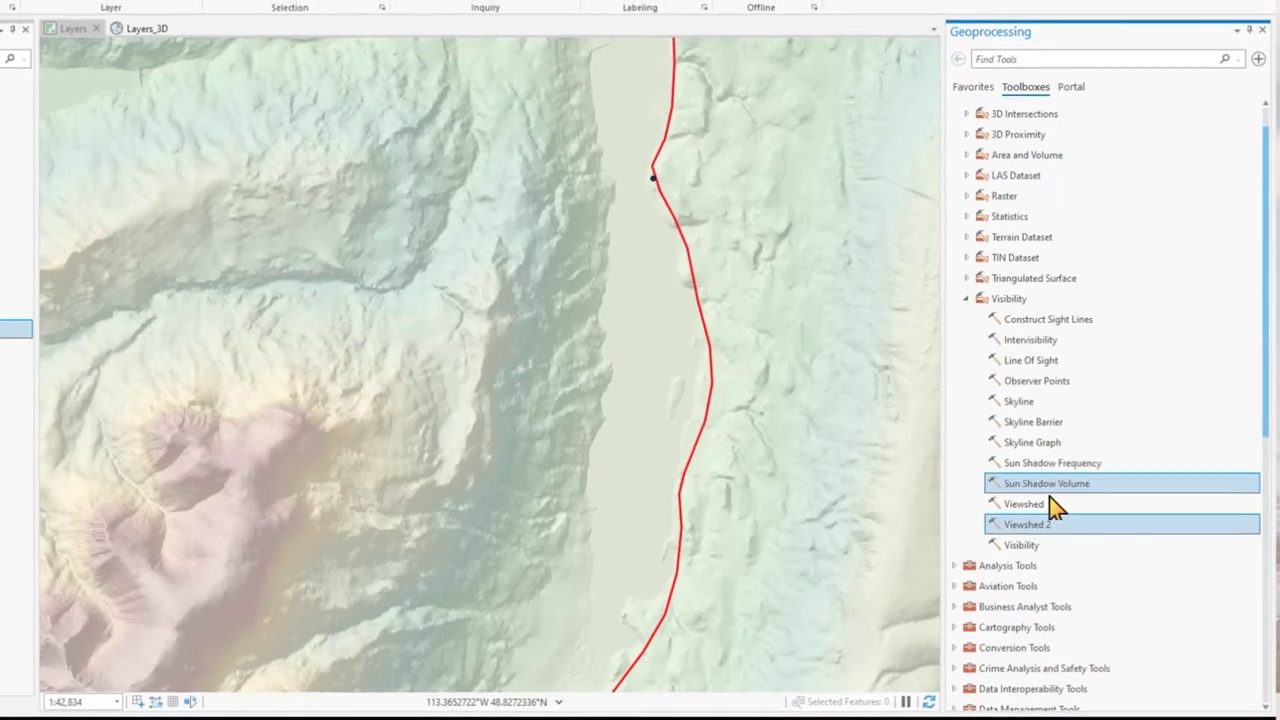
# - Examine the Visibility tool and its observer parameters, and close the geoprocessing tools
pyautogui.click(1040, 549)
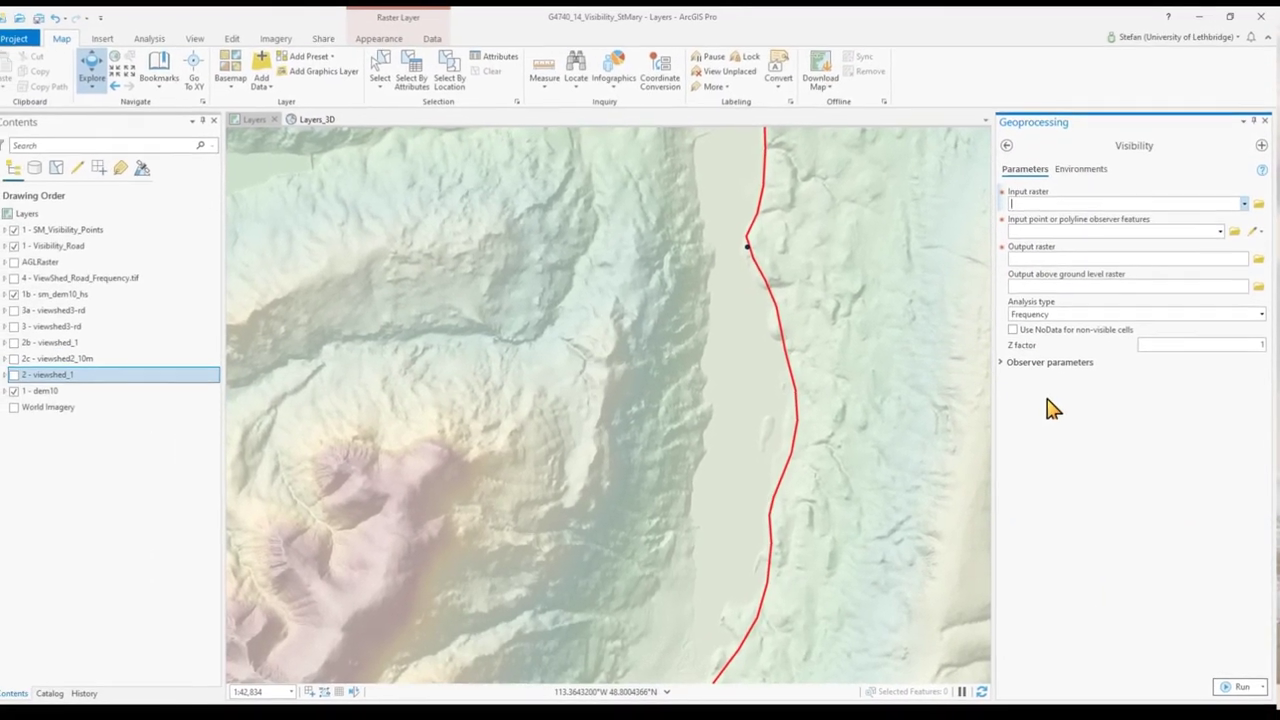
pyautogui.click(1006, 366)
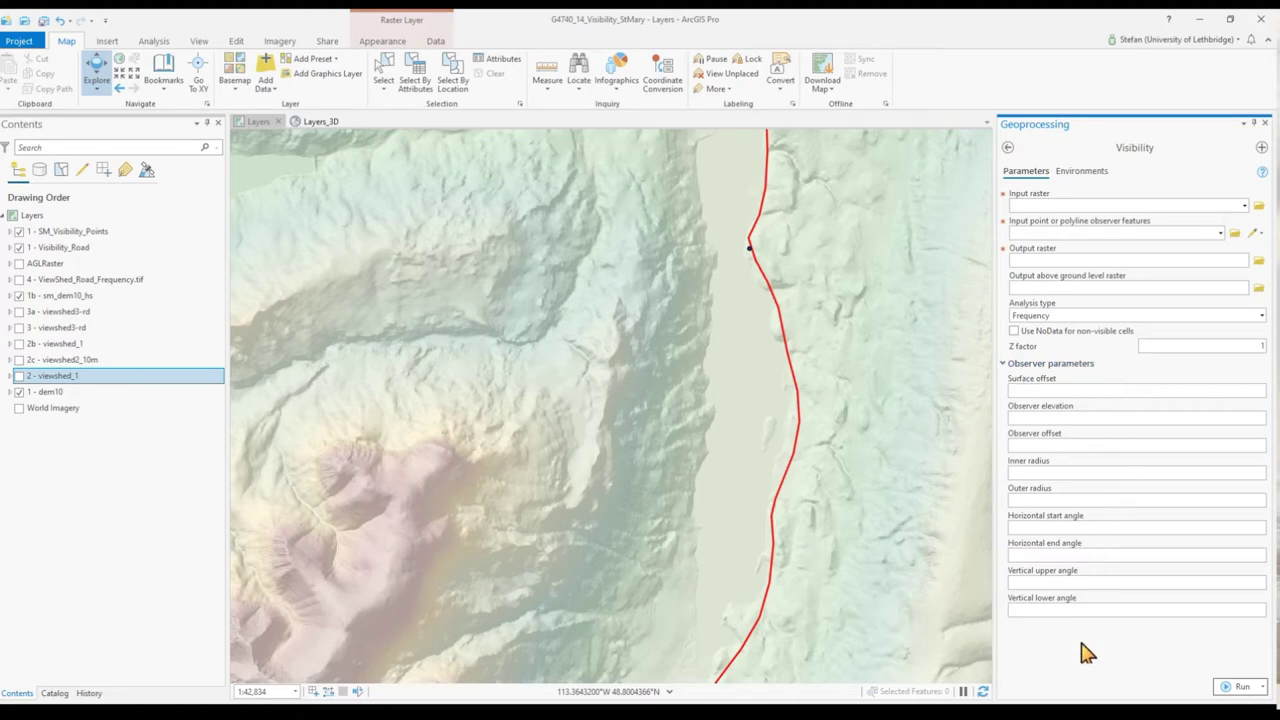
pyautogui.click(1265, 127)
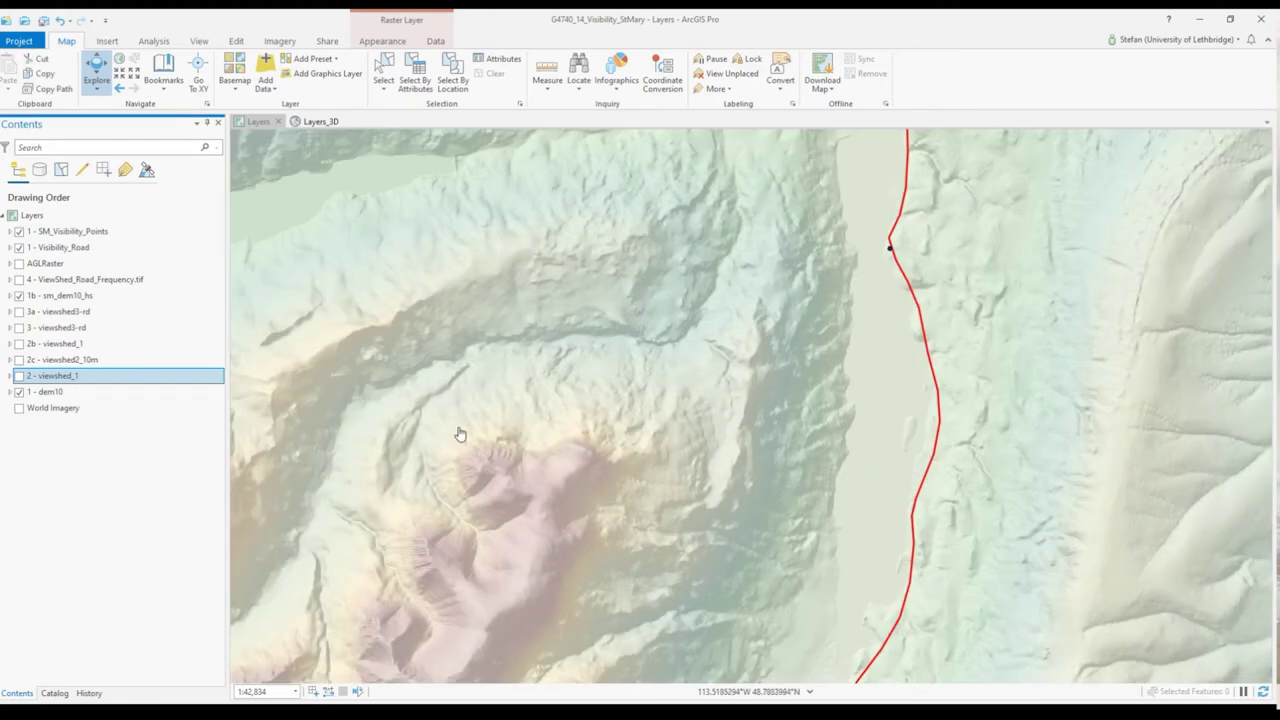
# - Display the 2 - viewshed_1 layer with its legend and briefly overlay 2b - viewshed_1 for comparison
pyautogui.click(19, 376)
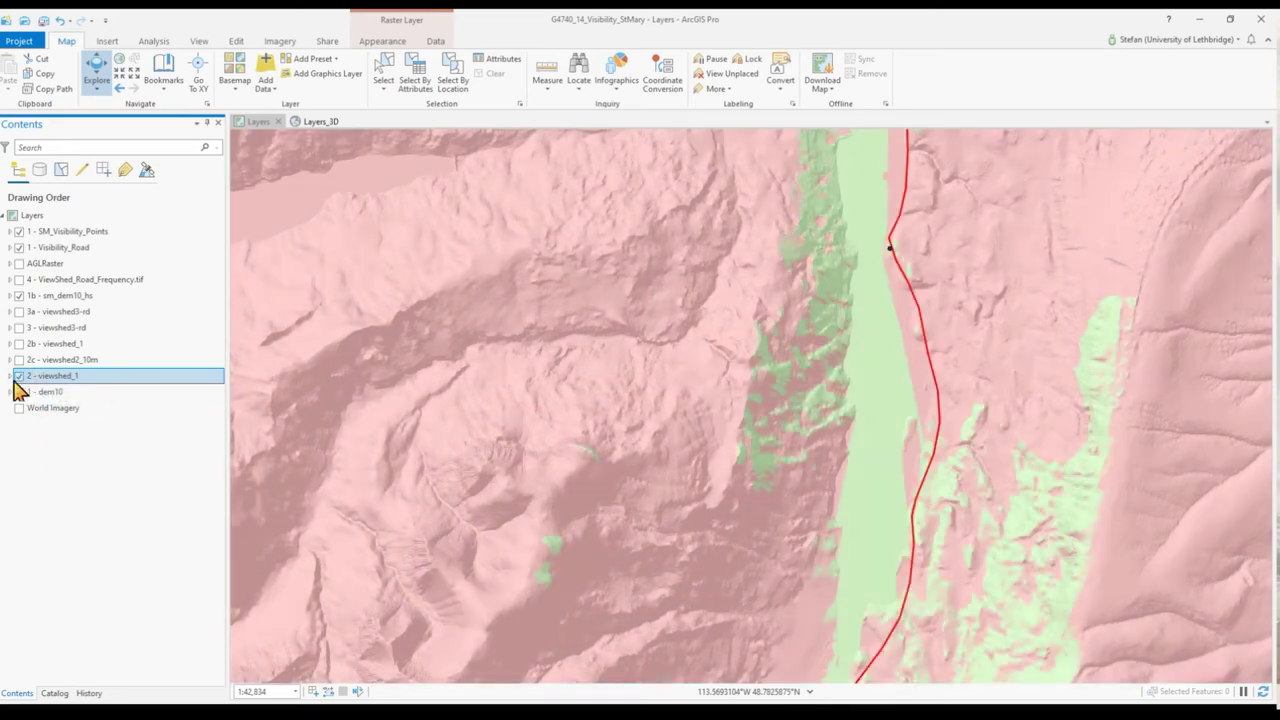
pyautogui.click(11, 377)
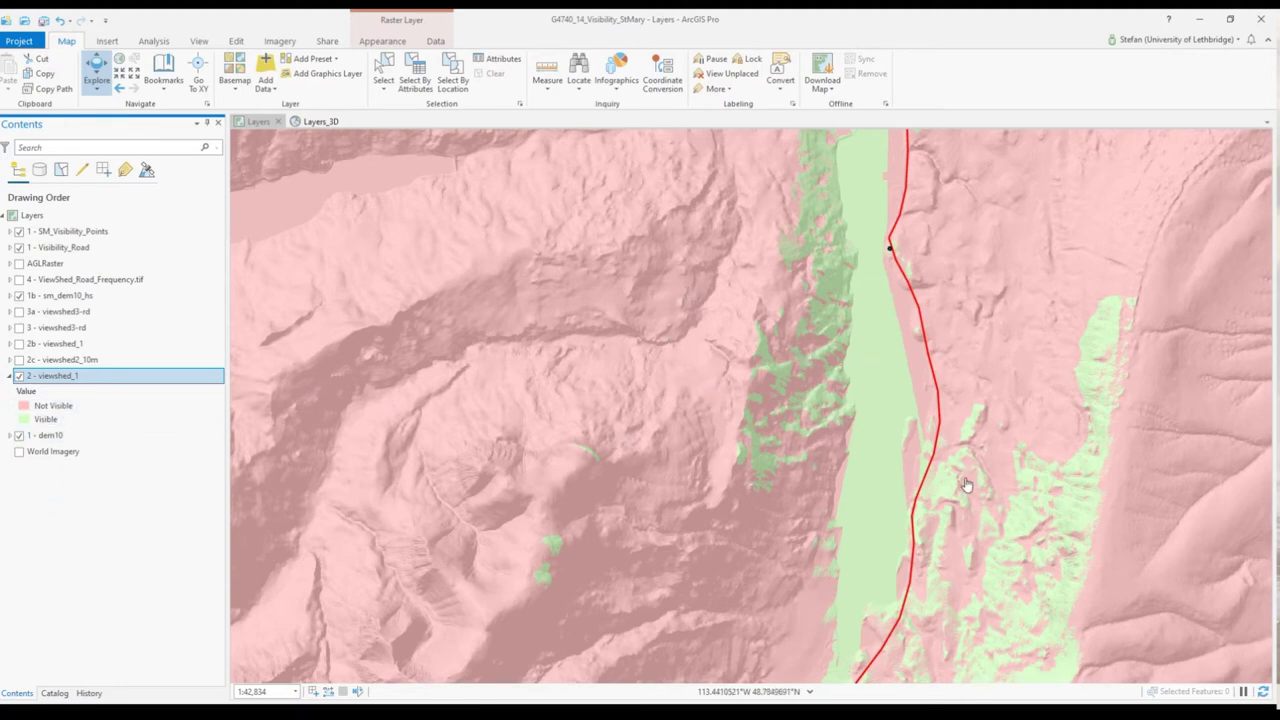
pyautogui.click(19, 360)
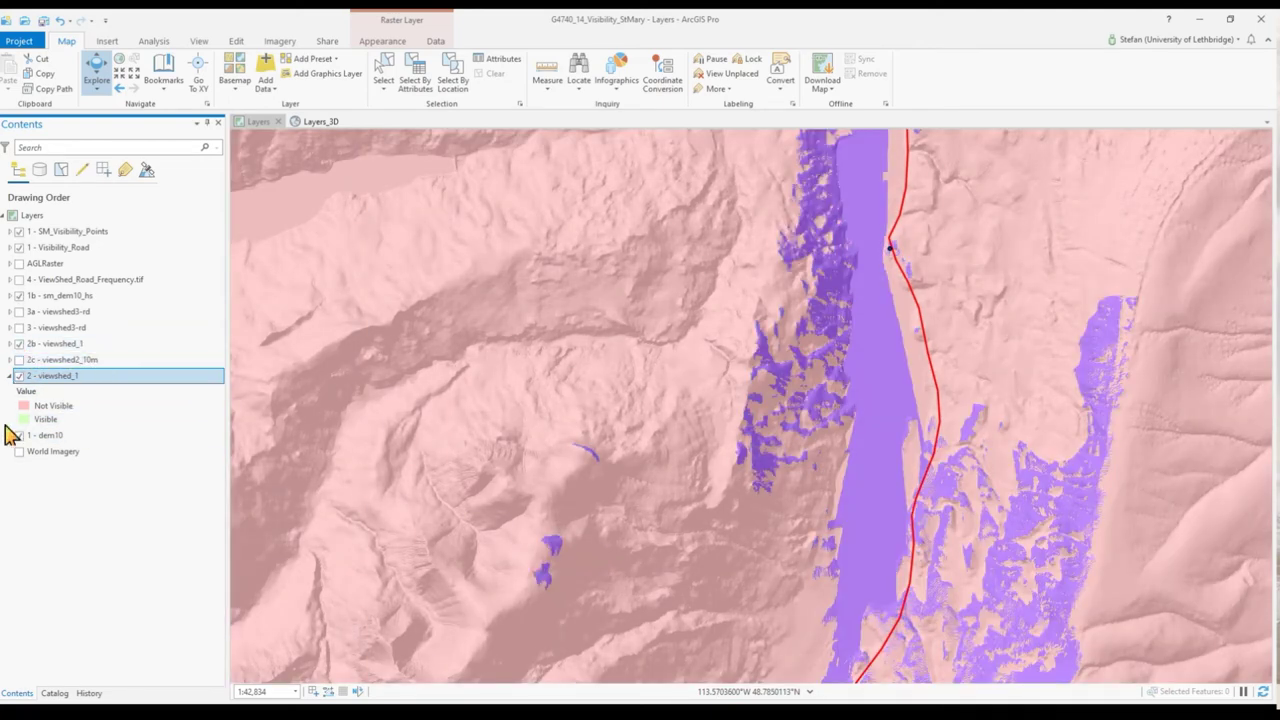
pyautogui.click(13, 343)
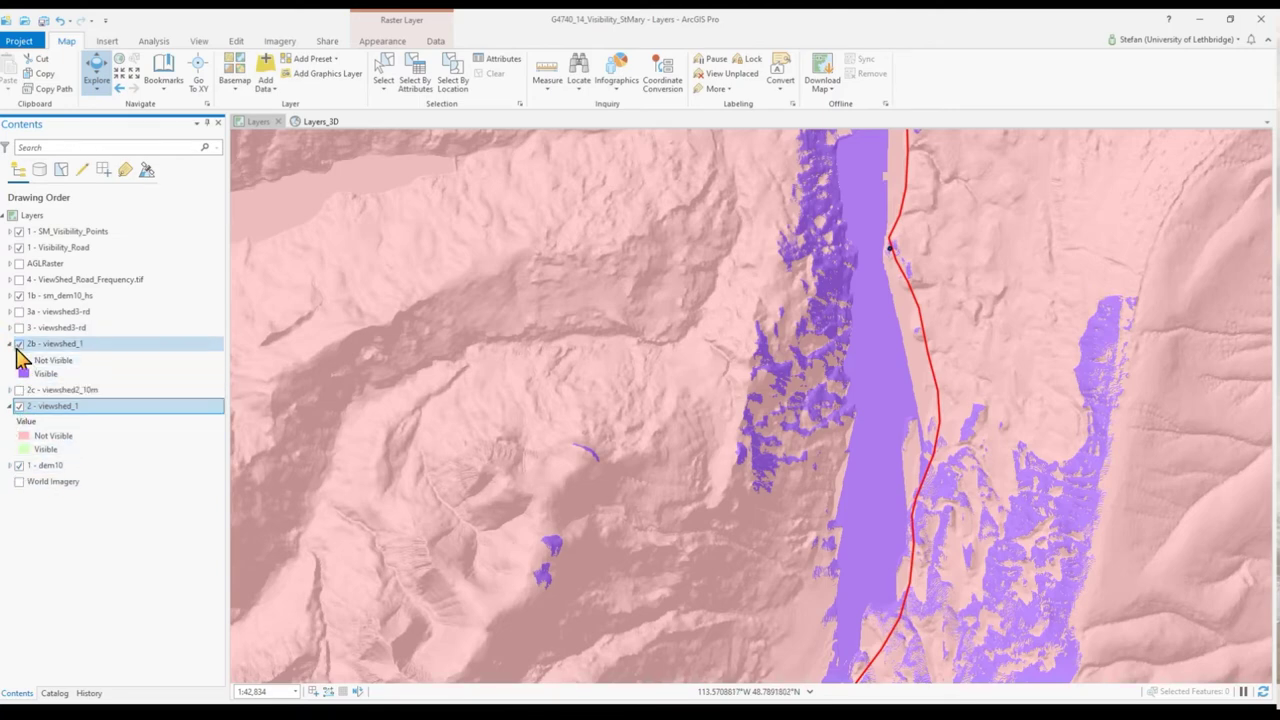
pyautogui.click(20, 344)
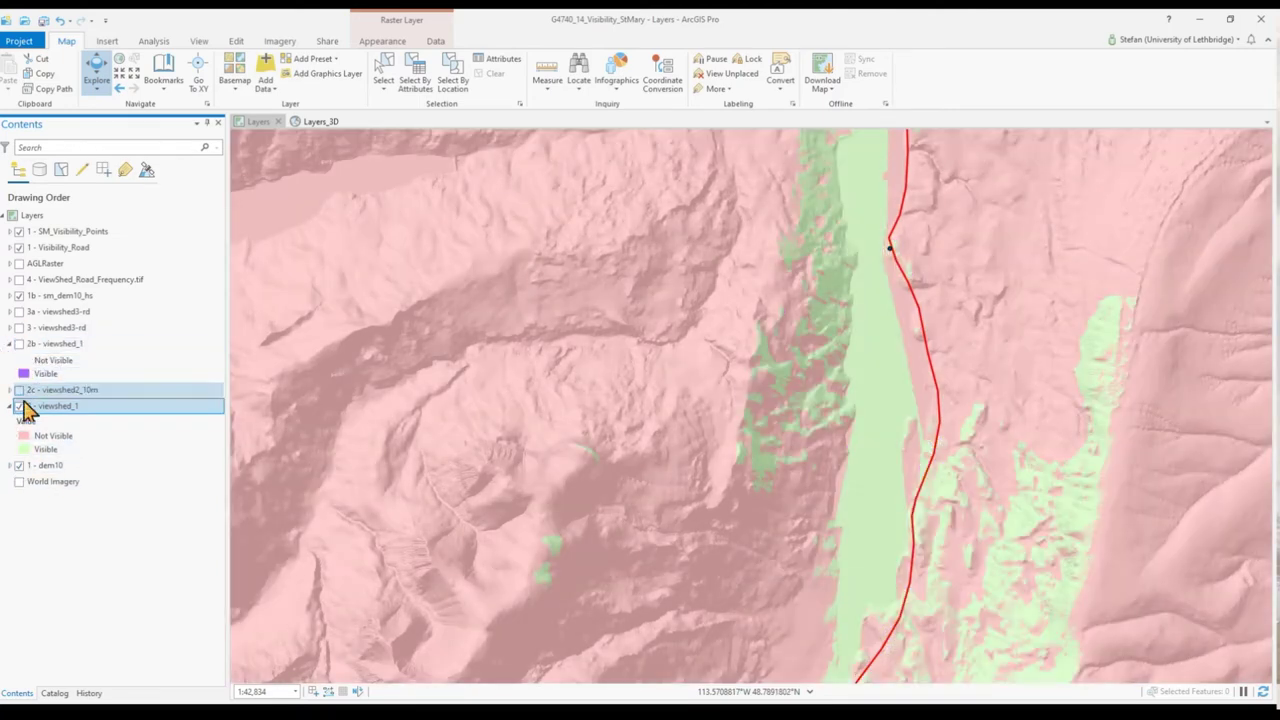
# - Set the Visible class of 2 - viewshed_1 to No color and turn on the World Imagery layer
pyautogui.click(25, 453)
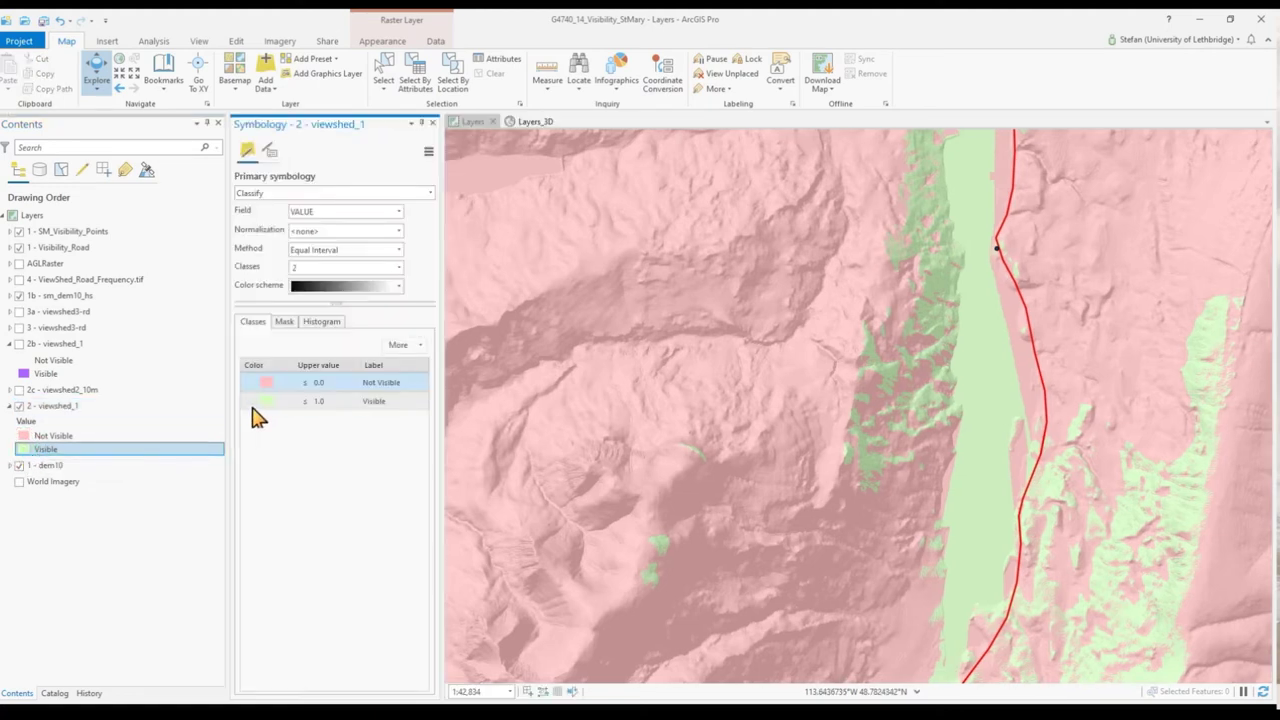
pyautogui.click(268, 402)
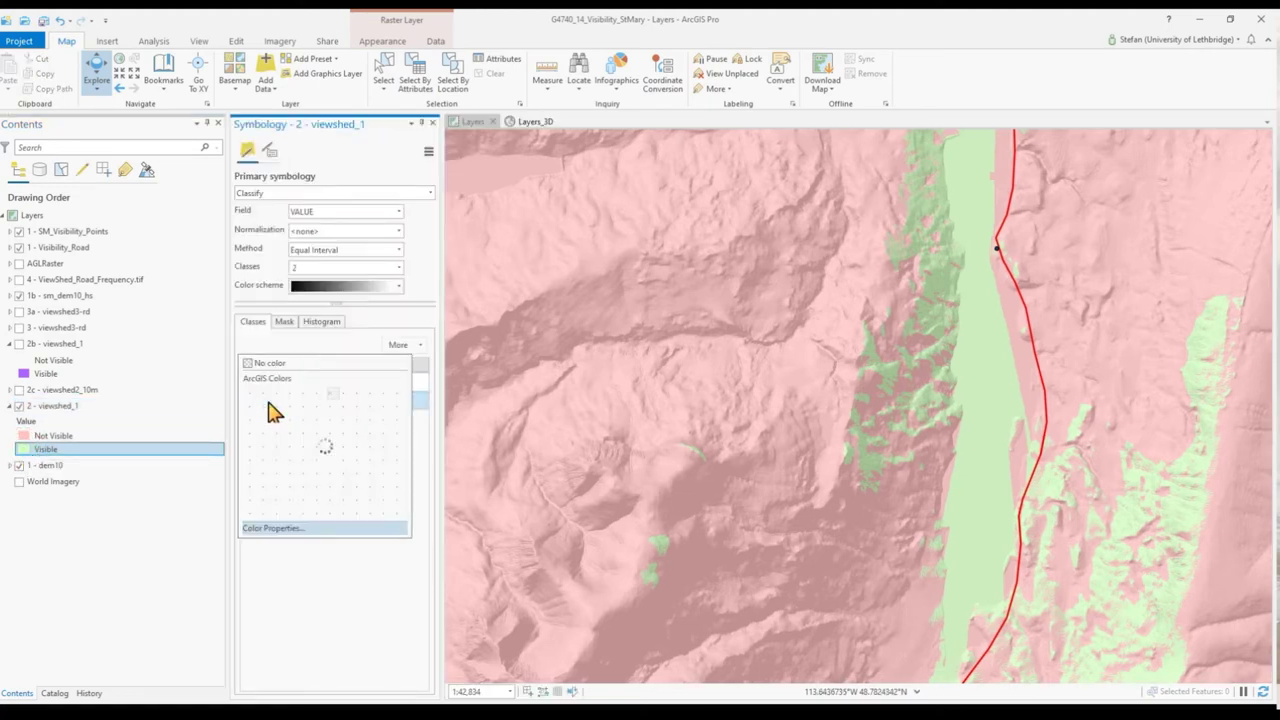
pyautogui.click(278, 363)
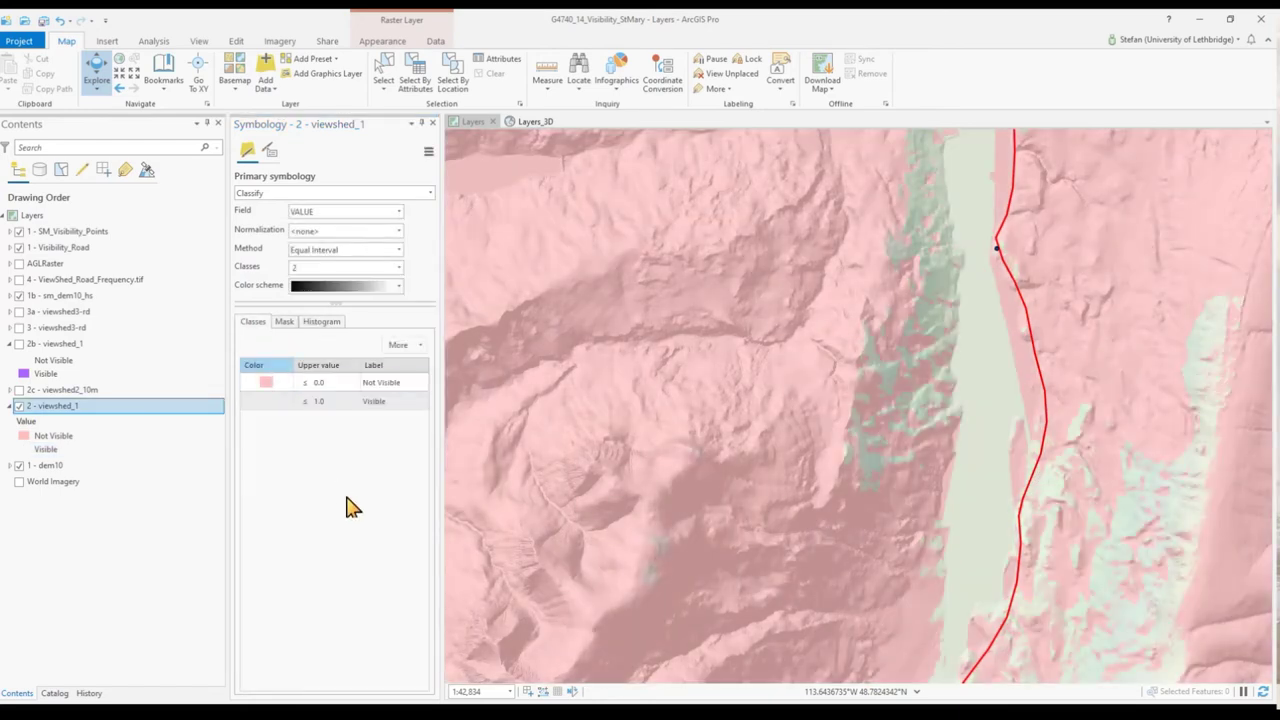
pyautogui.click(19, 482)
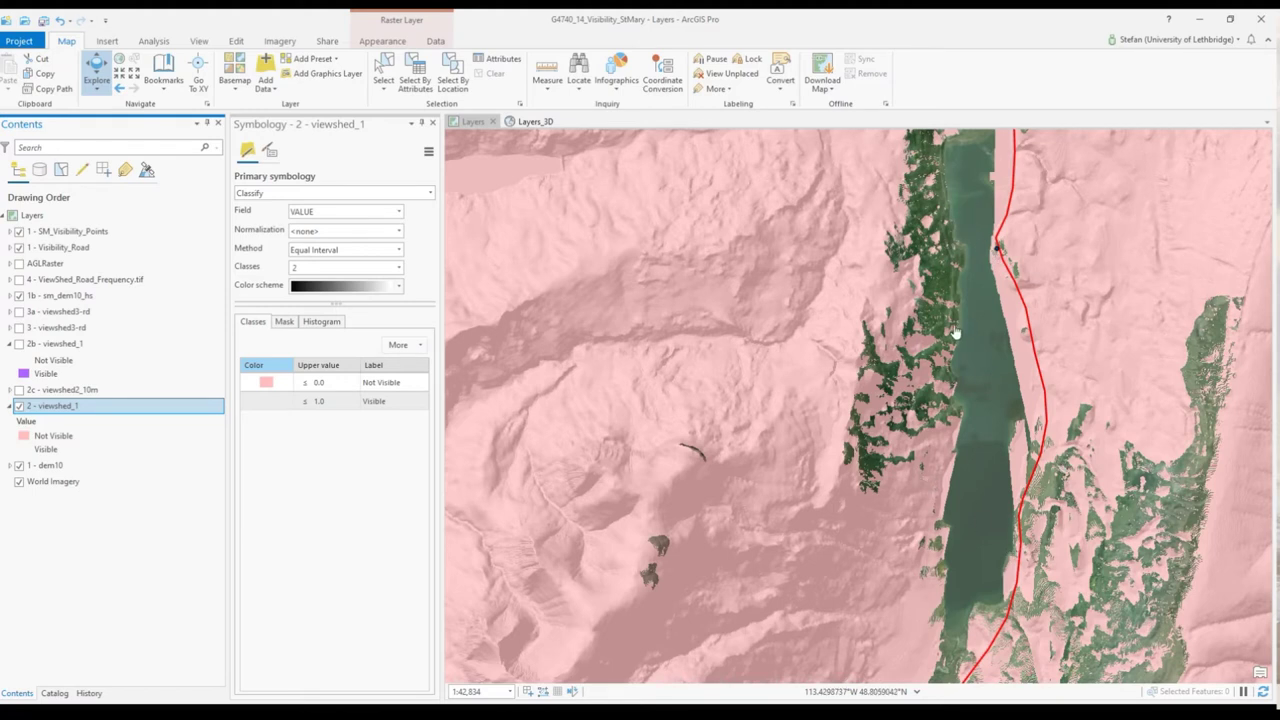
# - Overlay the 2b - viewshed_1 and 2c - viewshed2_10m layers to compare their visible areas
pyautogui.click(18, 344)
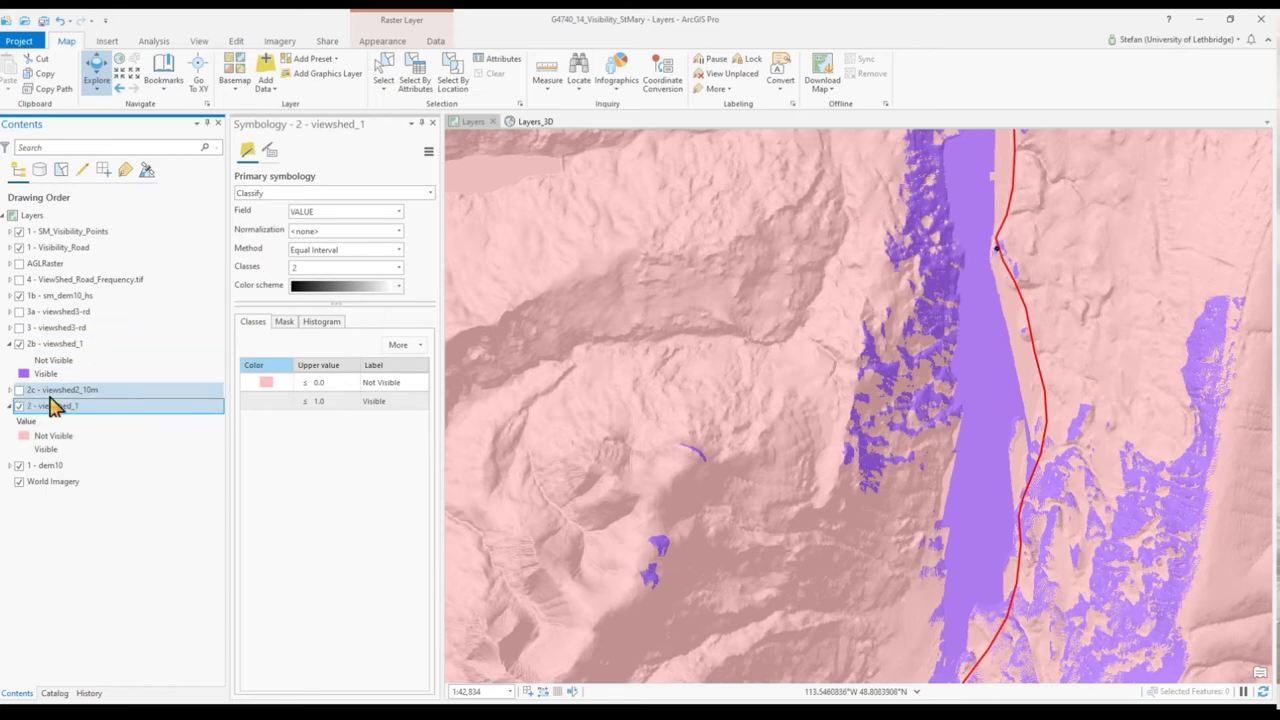
pyautogui.click(18, 390)
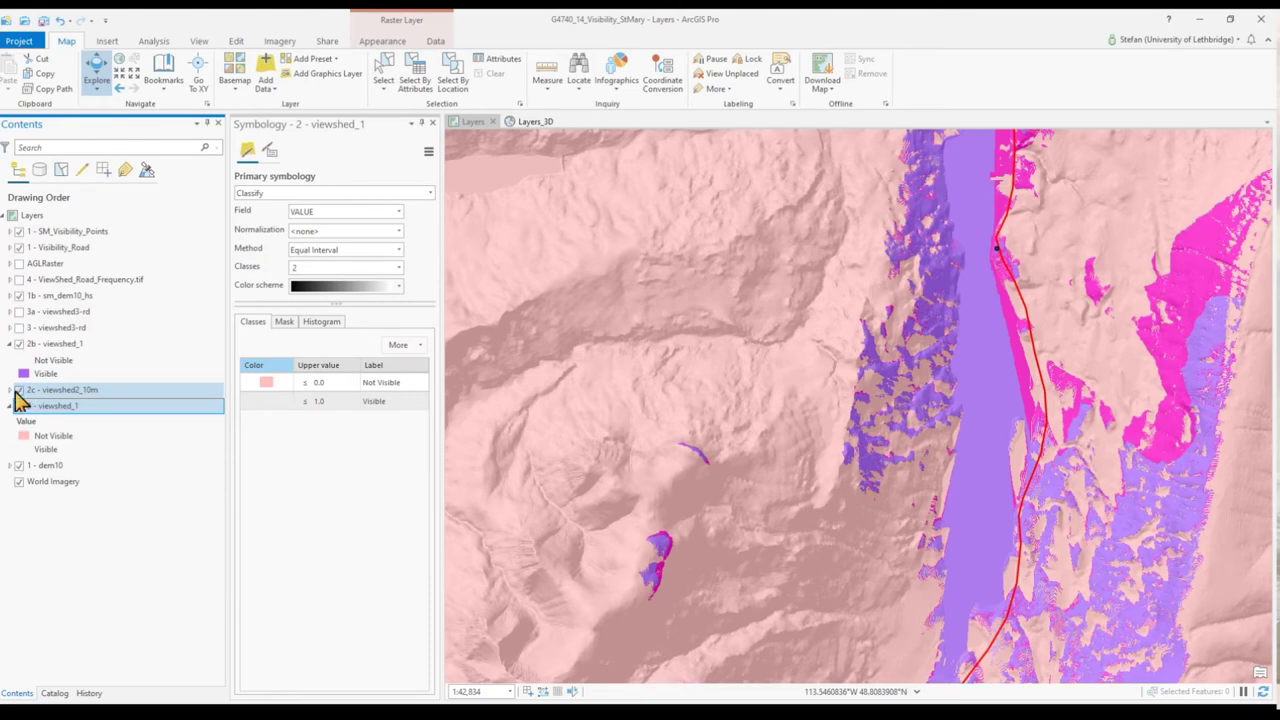
pyautogui.click(18, 405)
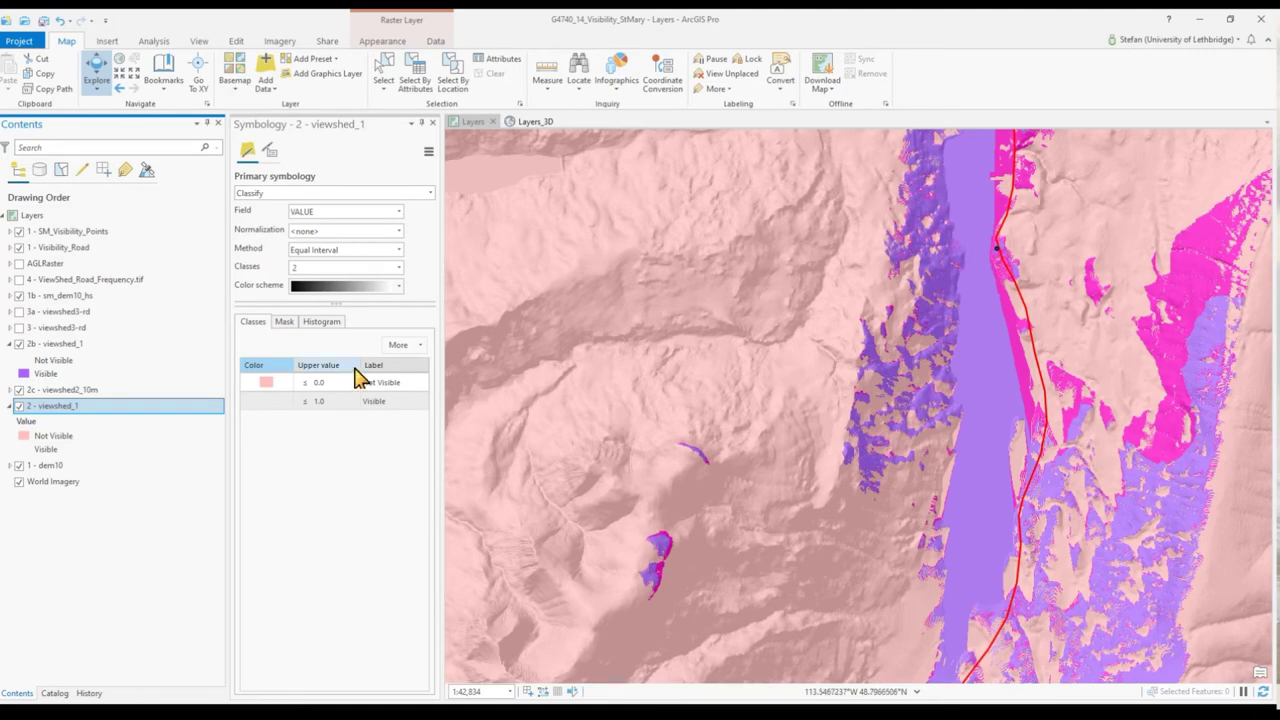
# - Hide the 2b - viewshed_1, 2c - viewshed2_10m and 2 - viewshed_1 layers
pyautogui.click(18, 343)
pyautogui.click(18, 389)
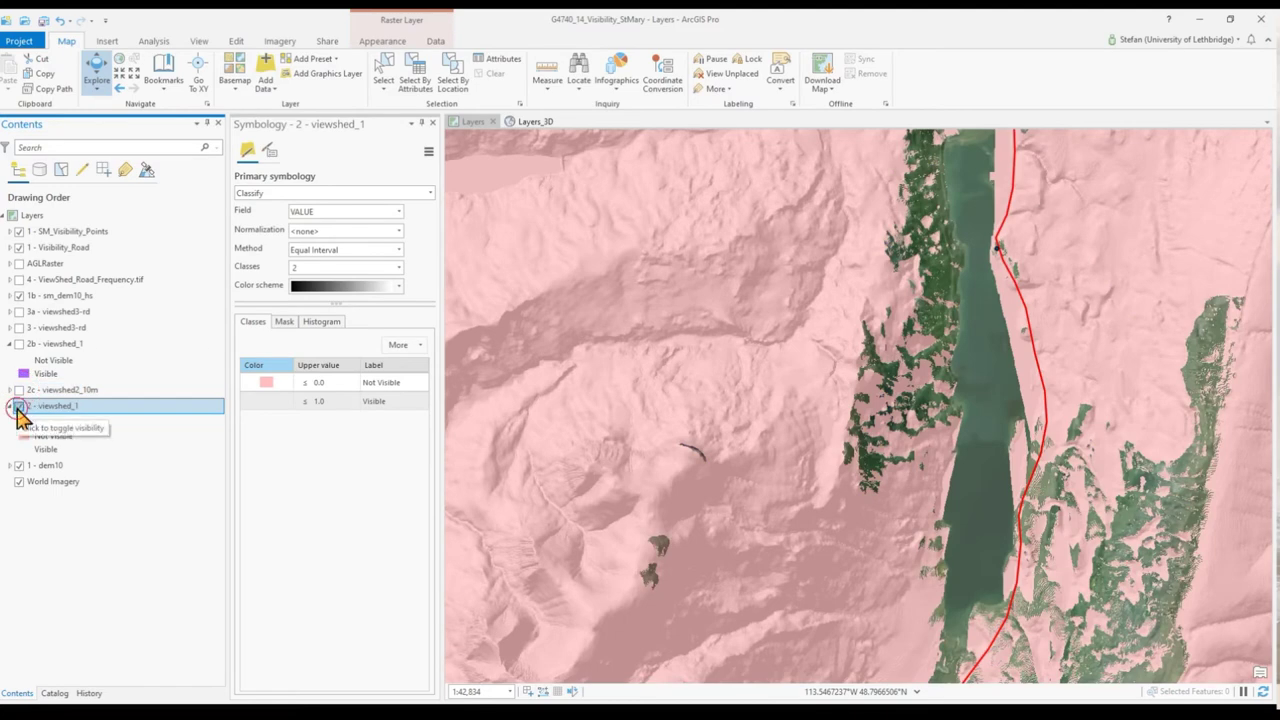
pyautogui.click(18, 405)
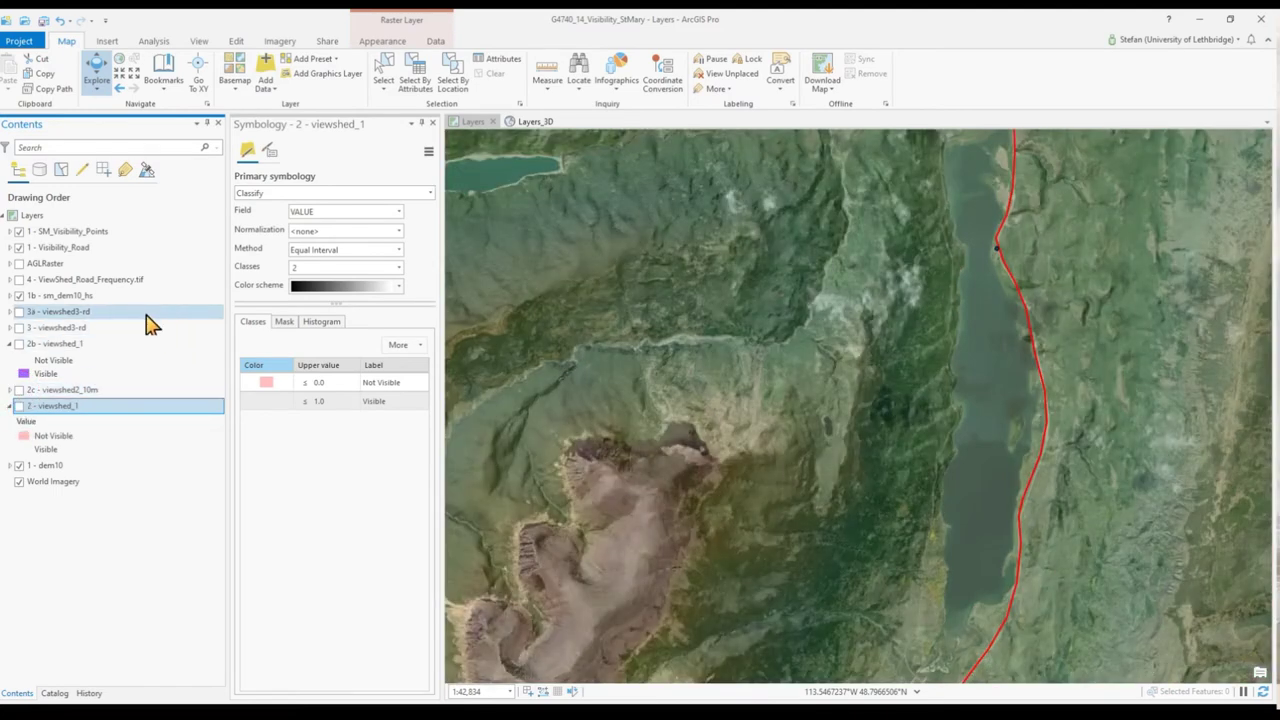
# - Display the two road viewshed layers, 3 - viewshed3-rd and 3a - viewshed3-rd
pyautogui.click(18, 328)
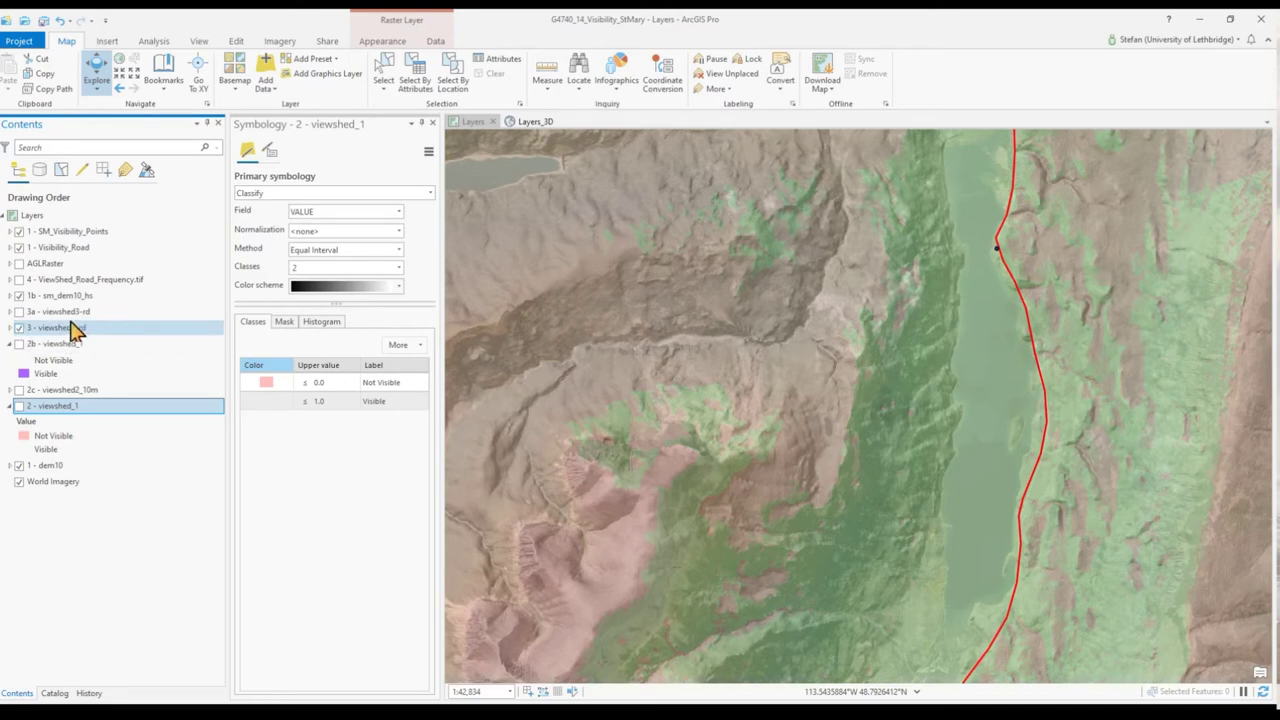
pyautogui.click(19, 311)
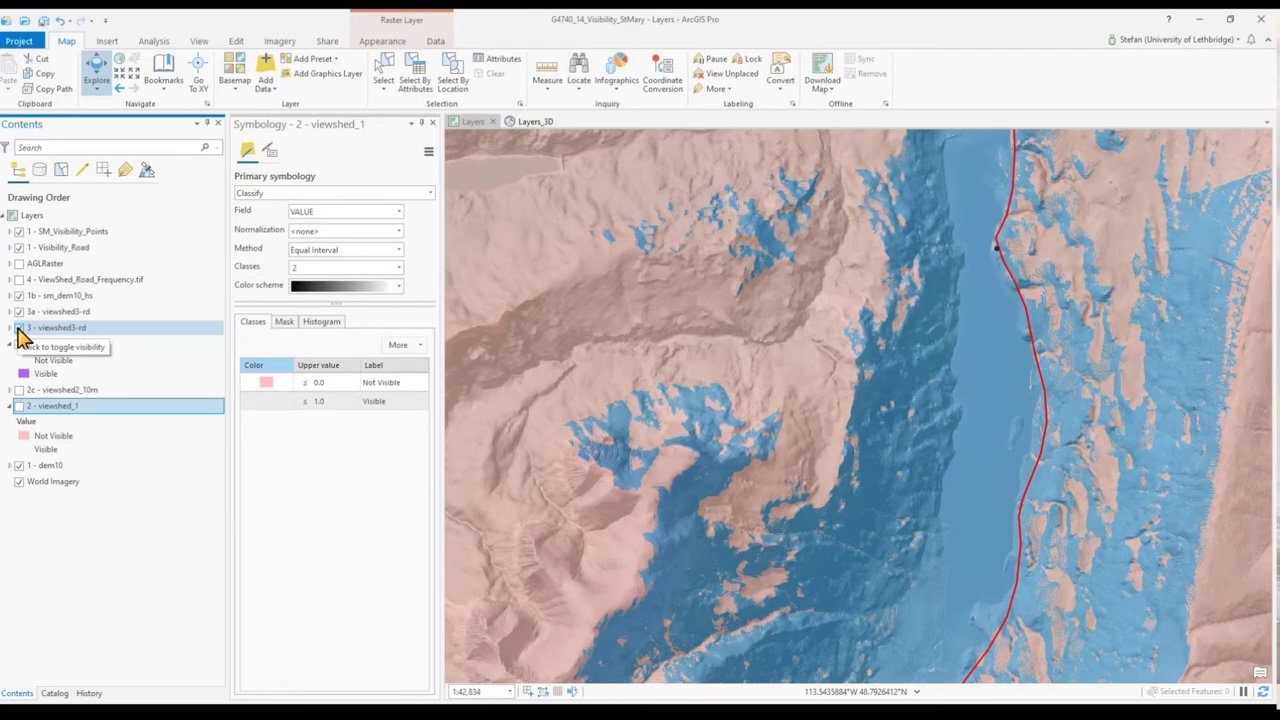
pyautogui.click(19, 327)
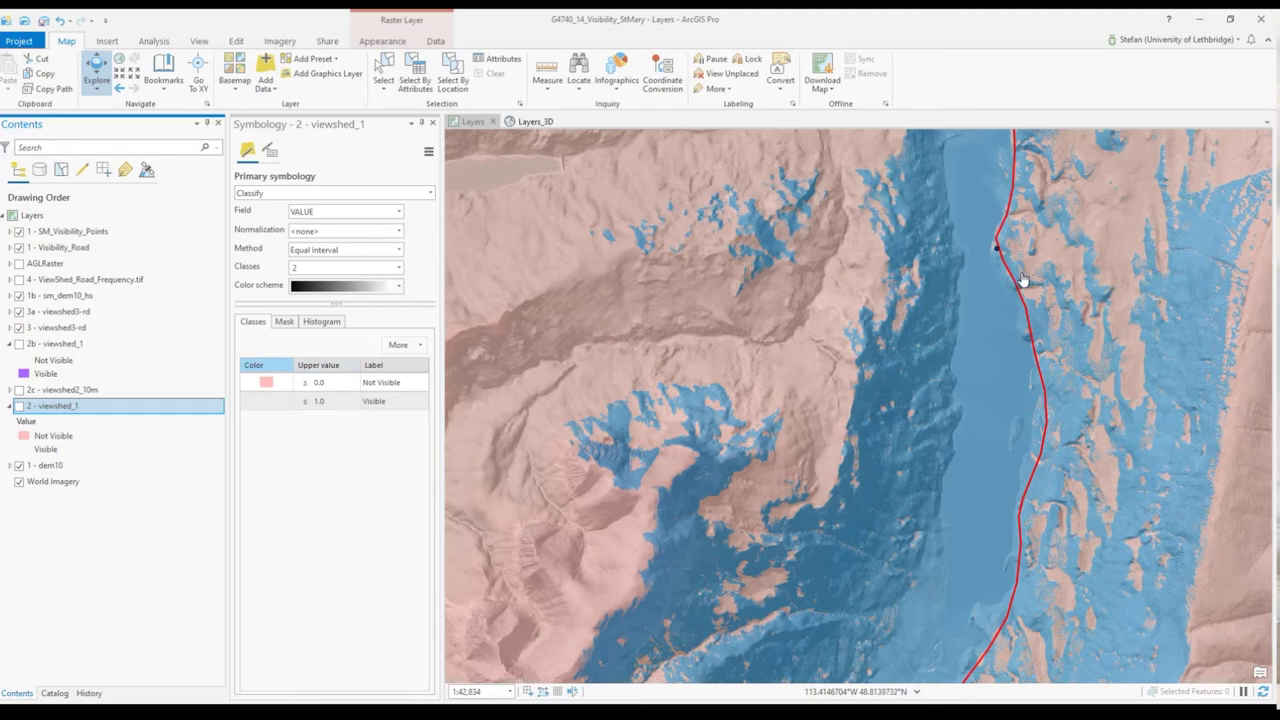
# - Examine the vertices of the Visibility_Road line with Edit Vertices and clear its selection
pyautogui.scroll(7, 1015, 284)
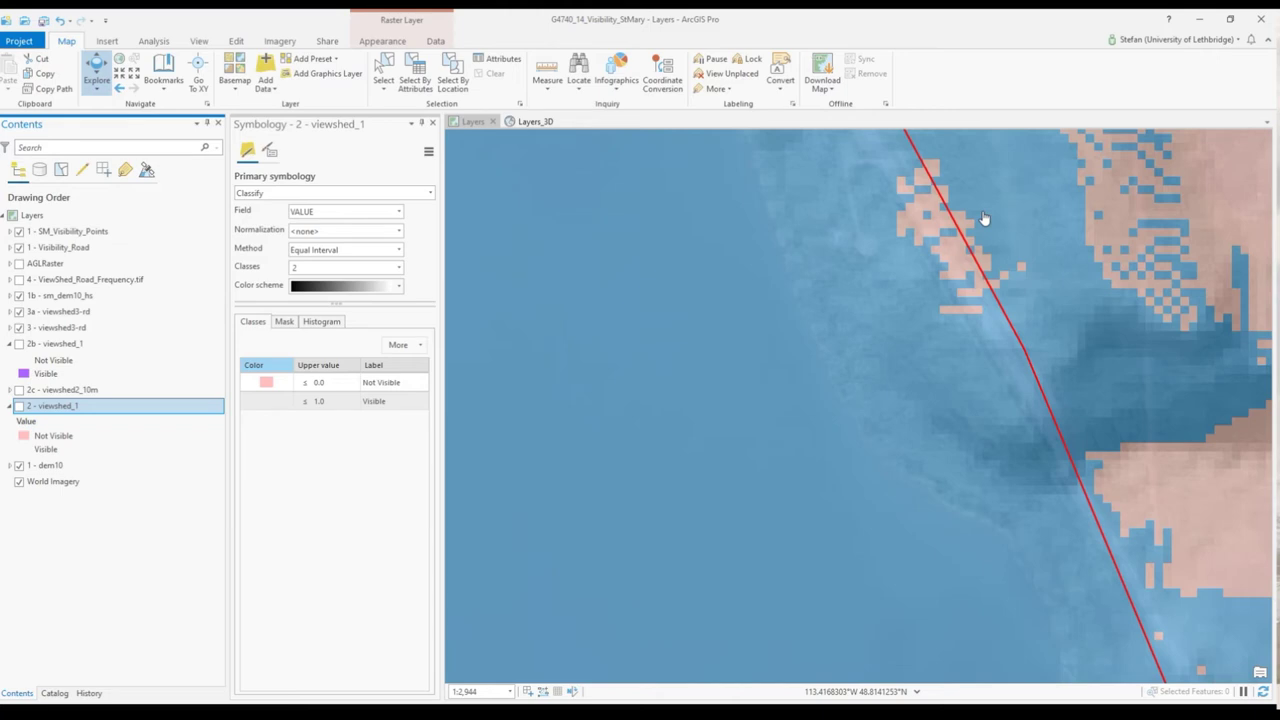
pyautogui.moveTo(1000, 229); pyautogui.dragTo(938, 425)
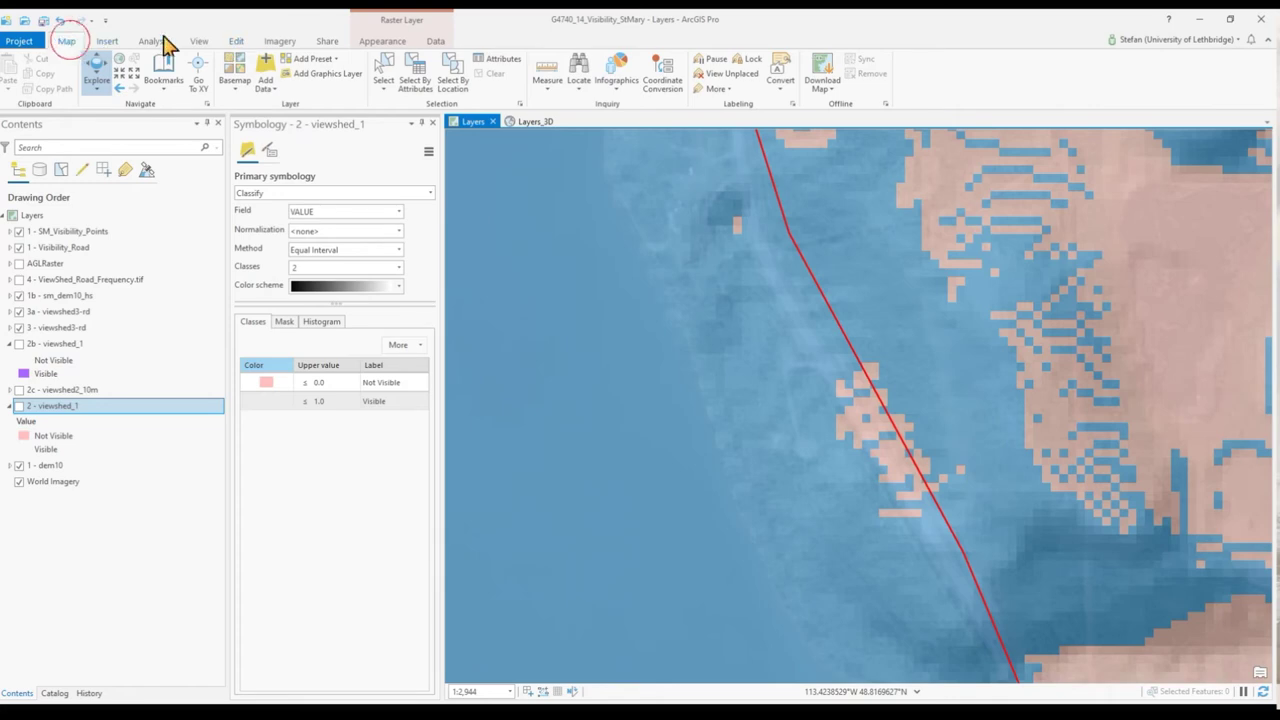
pyautogui.click(384, 74)
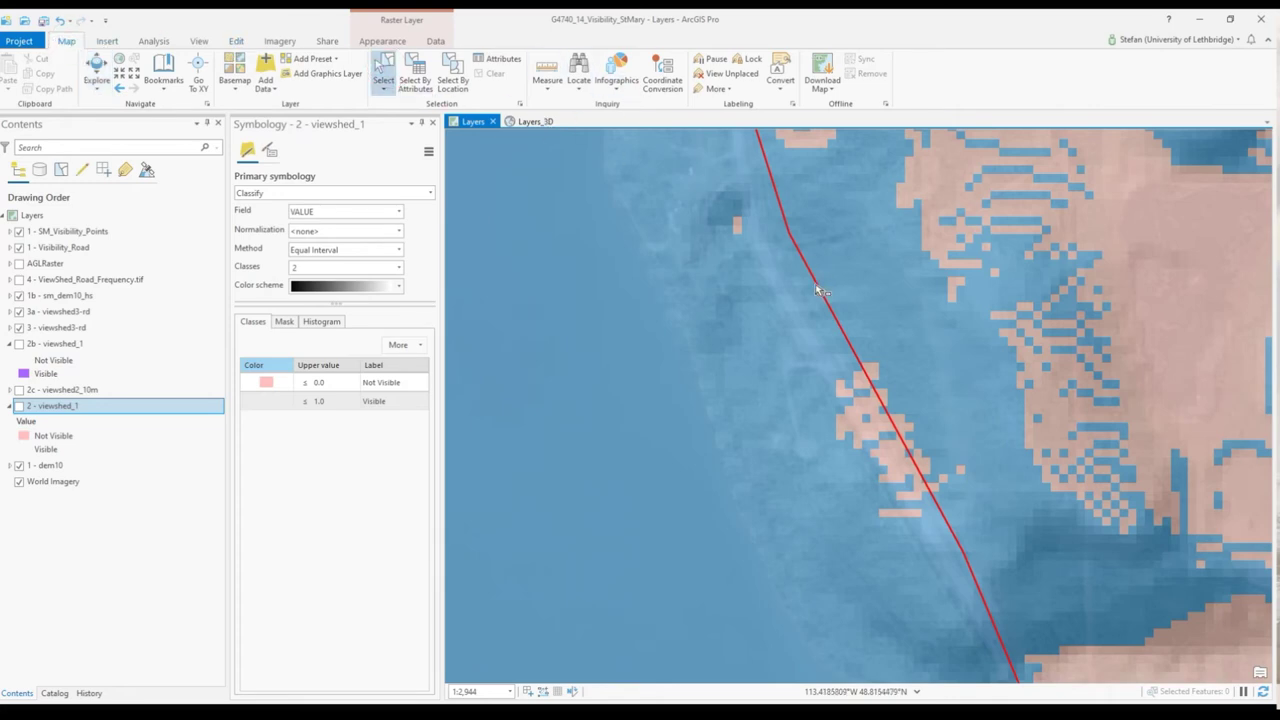
pyautogui.click(817, 285)
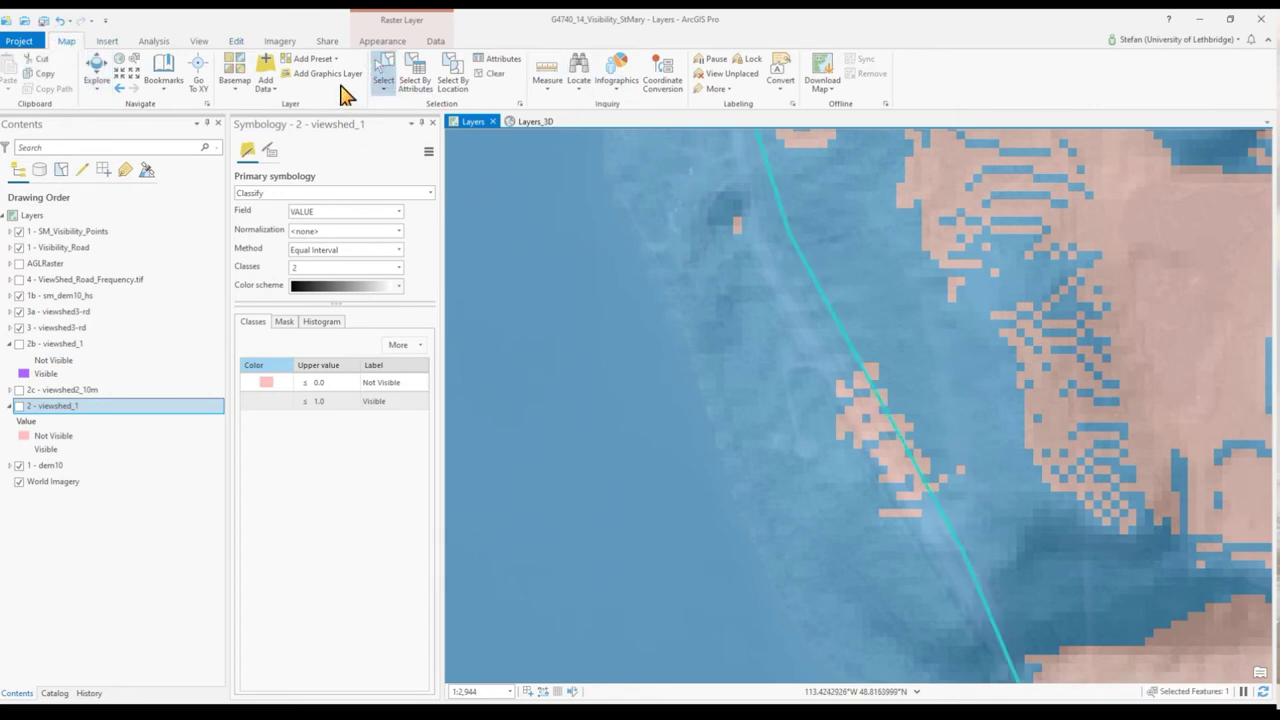
pyautogui.click(236, 42)
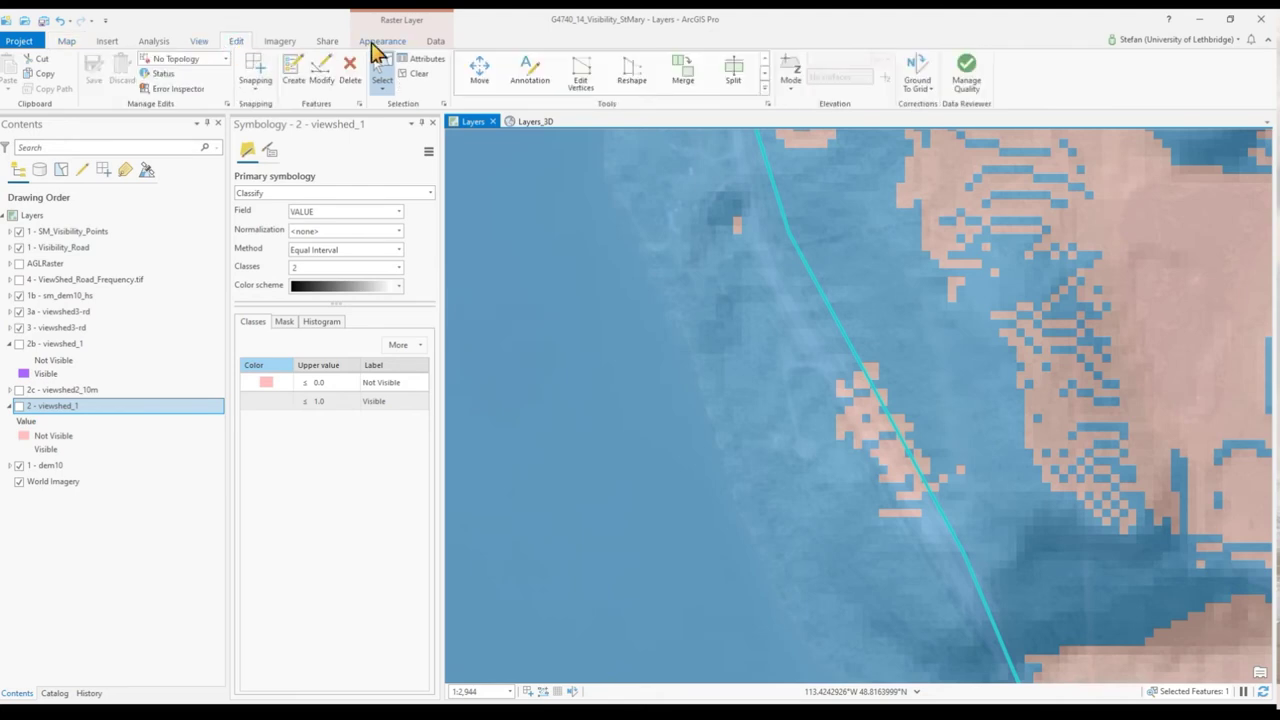
pyautogui.click(583, 72)
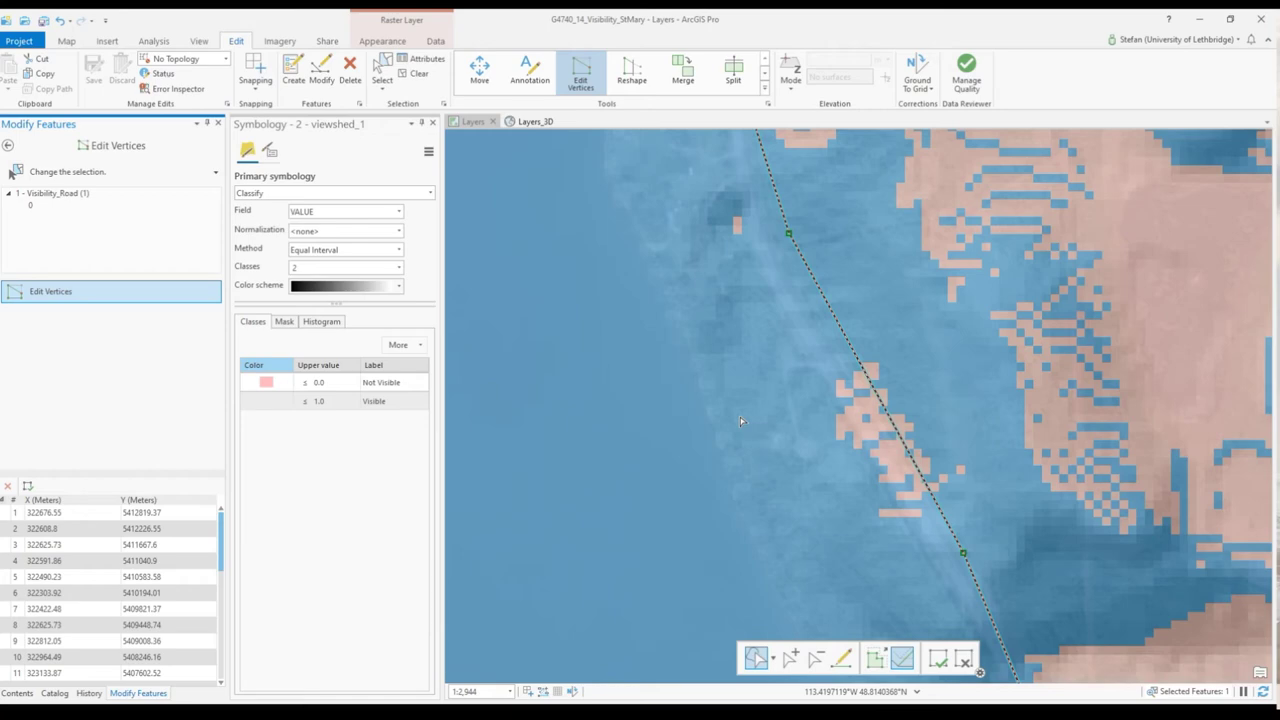
pyautogui.scroll(-5, 834, 316)
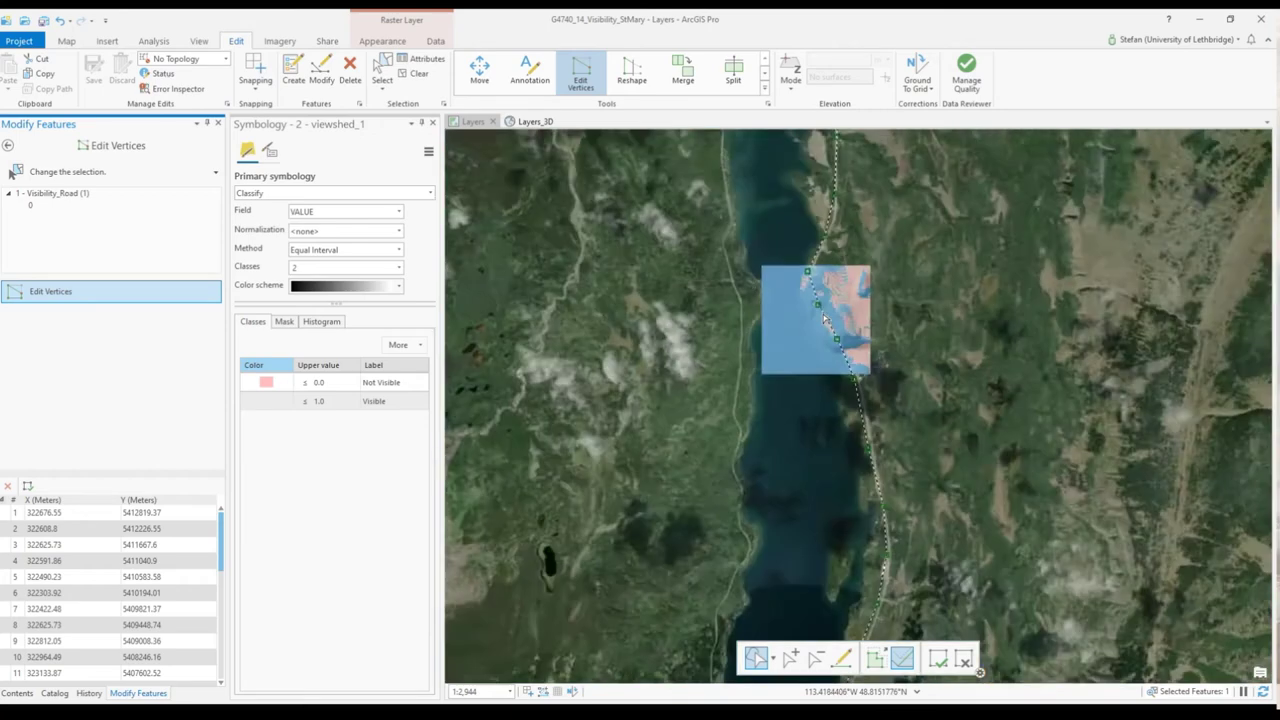
pyautogui.click(17, 693)
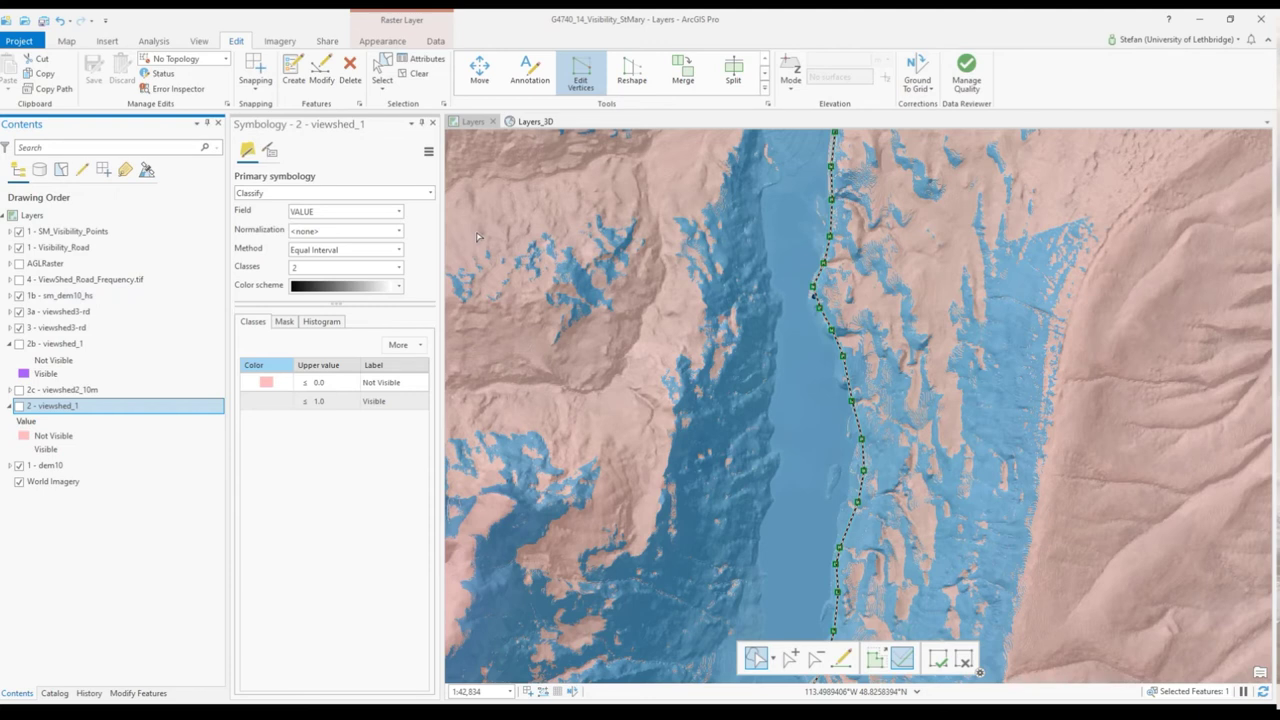
pyautogui.click(414, 74)
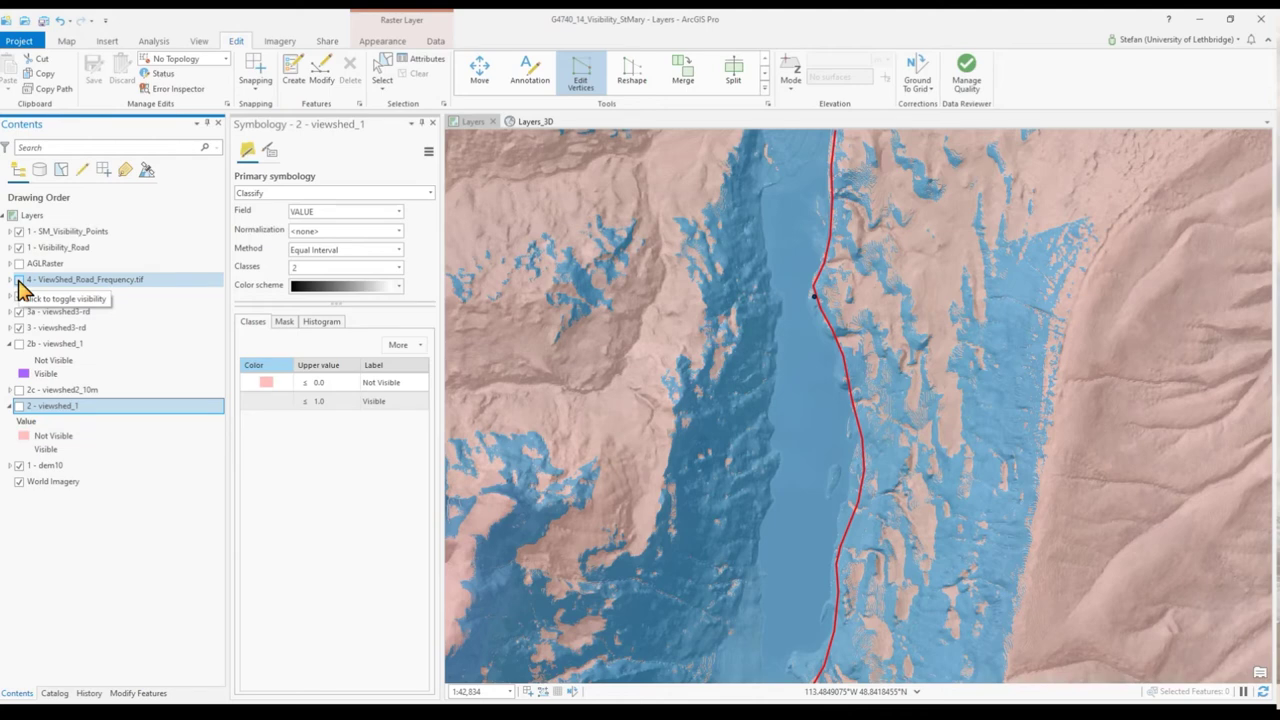
# - Display the 4 - ViewShed_Road_Frequency.tif layer and expand its legend
pyautogui.click(19, 281)
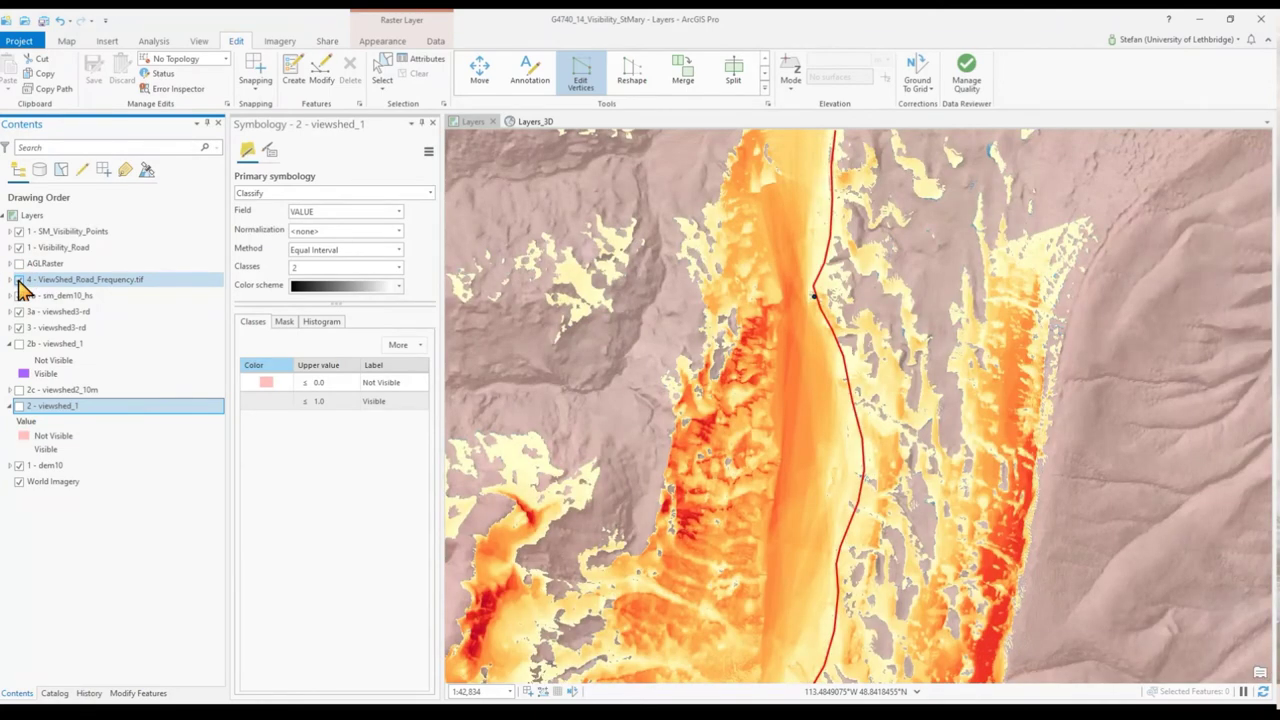
pyautogui.click(10, 280)
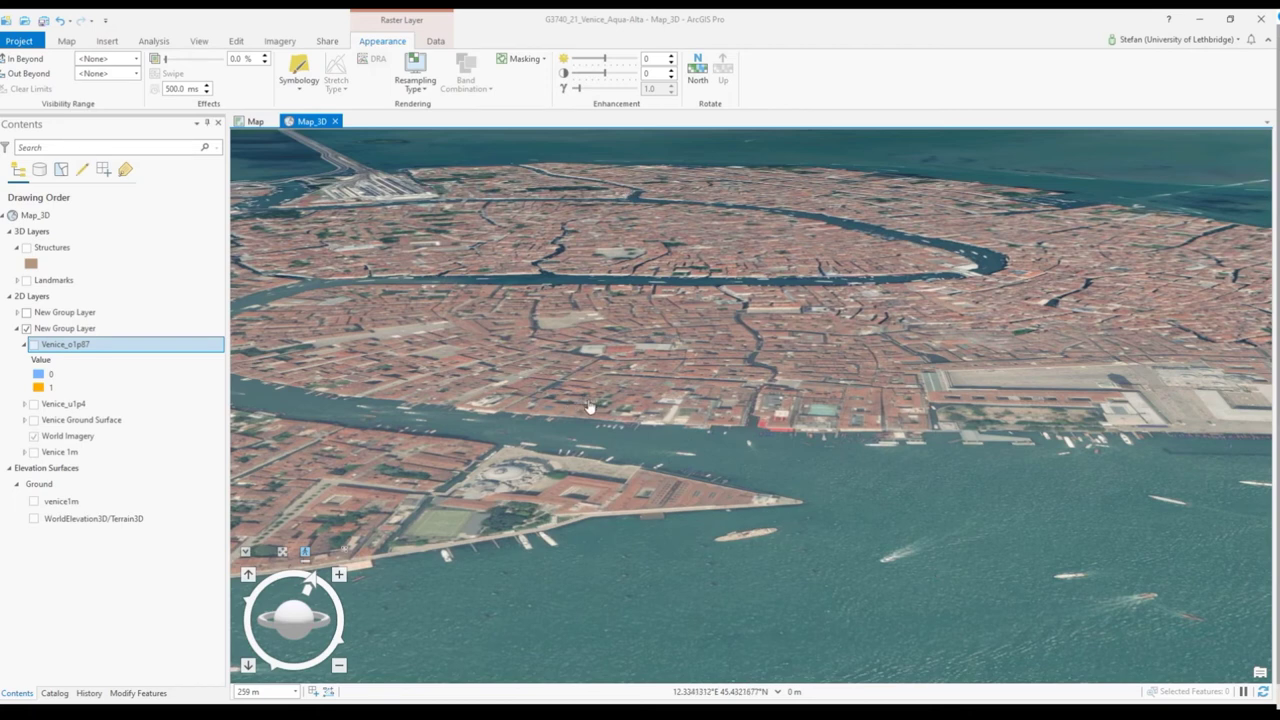
# - Turn on the Venice Ground Surface layer in the Map_3D scene of the Venice project
pyautogui.click(33, 421)
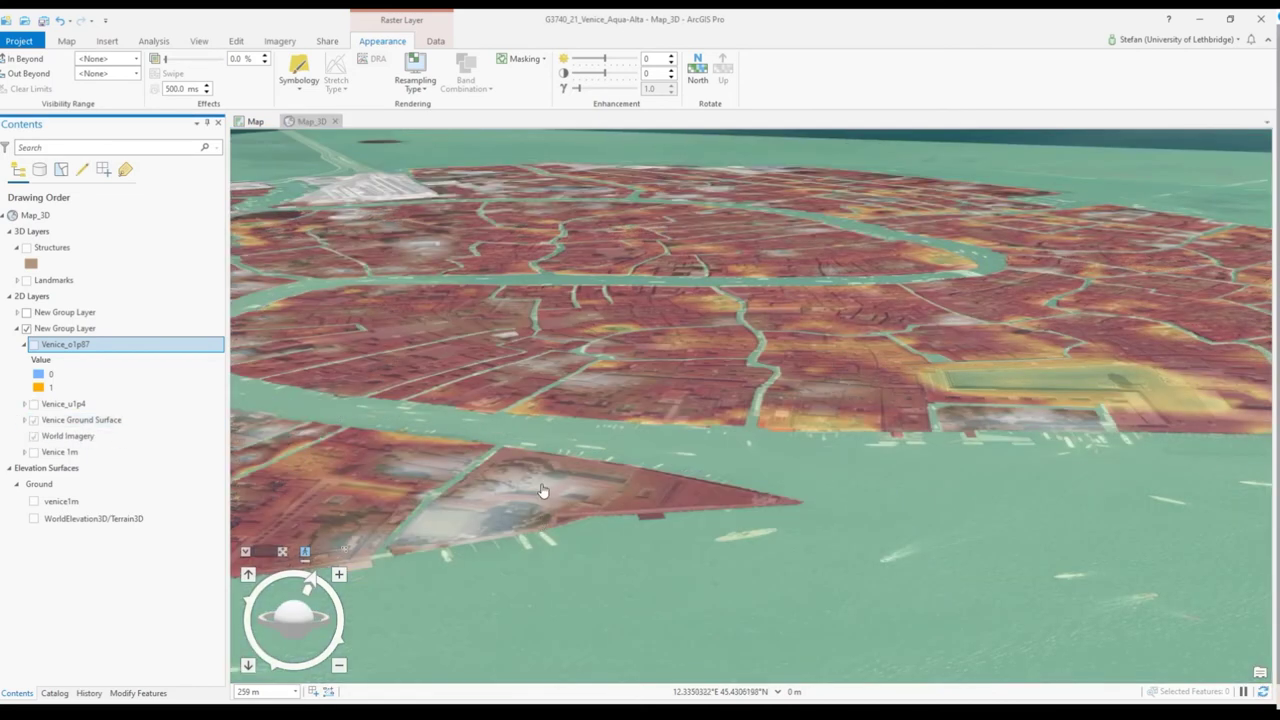
# - Expand the Venice Ground Surface legend and turn on the Structures layer in the Venice scene
pyautogui.click(24, 420)
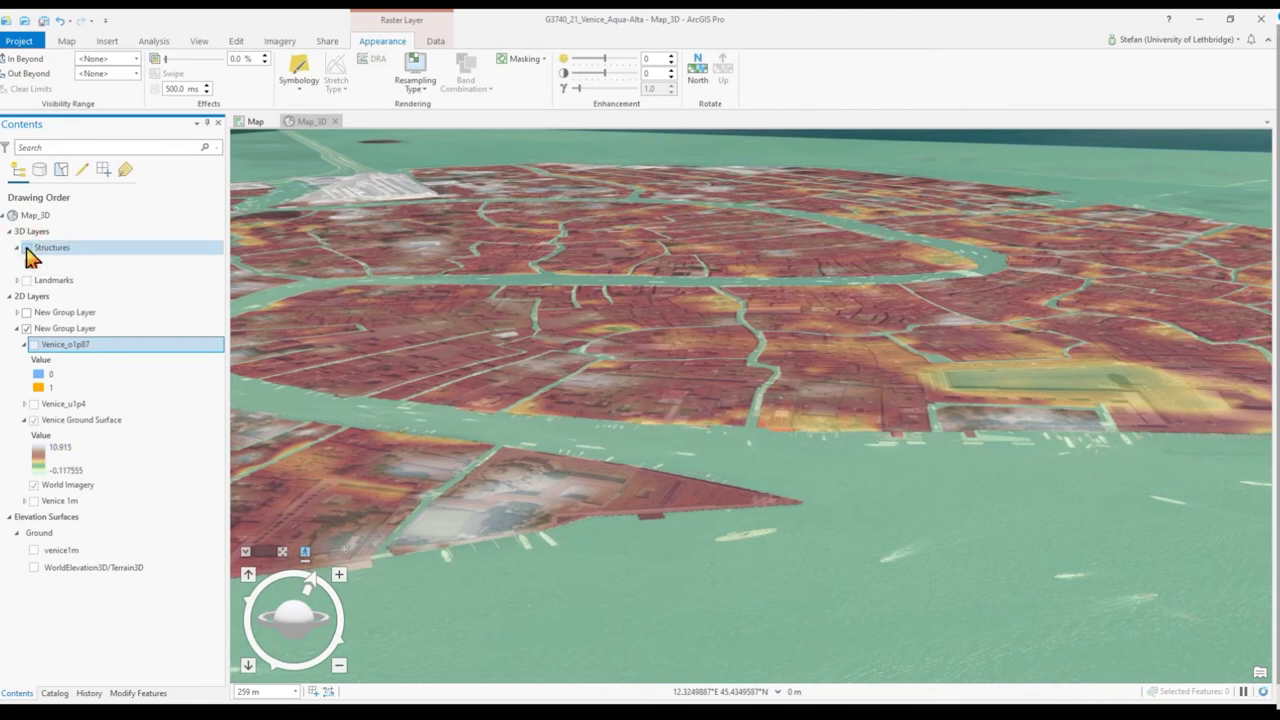
pyautogui.click(27, 248)
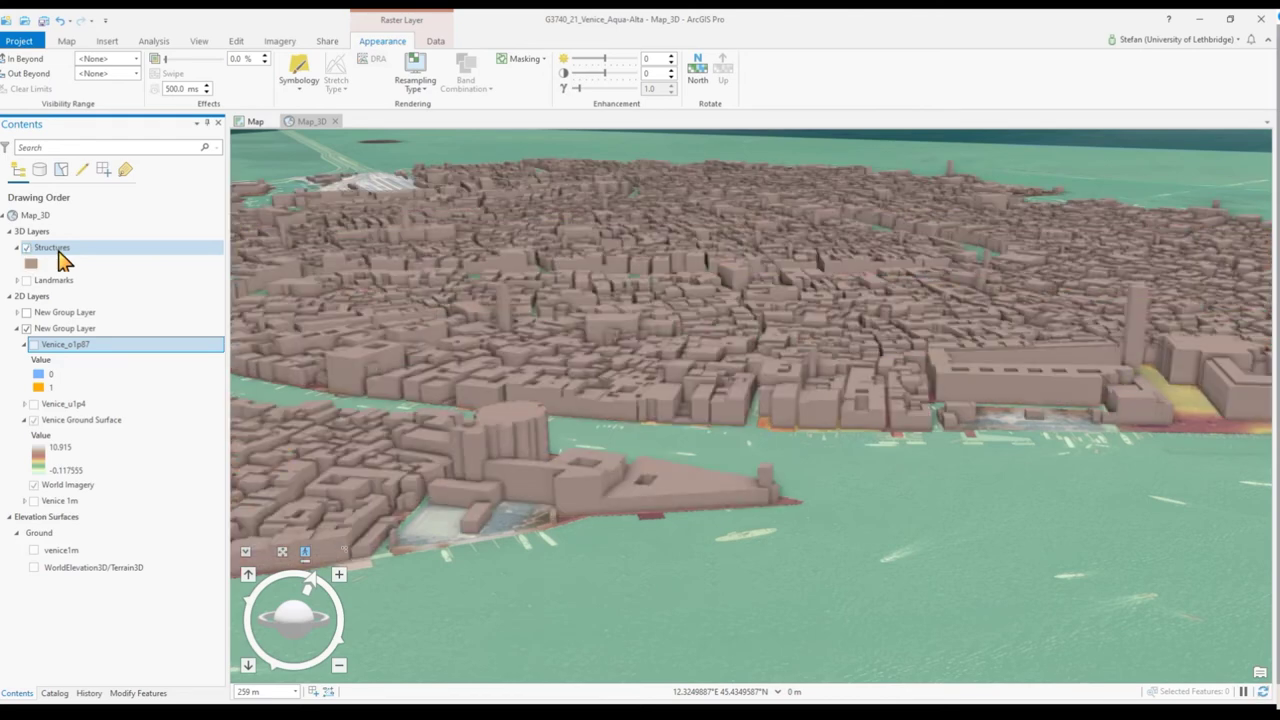
pyautogui.click(856, 362)
pyautogui.moveTo(856, 362); pyautogui.dragTo(898, 341, button='middle')
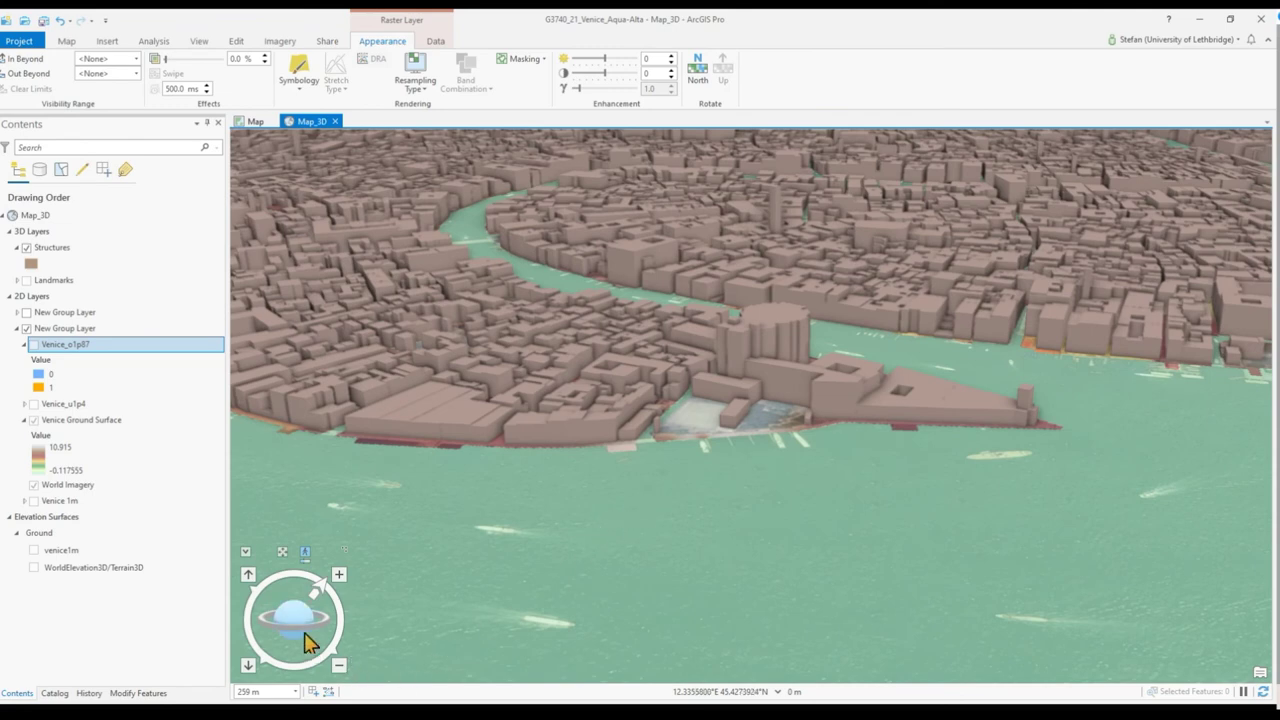
pyautogui.moveTo(312, 634)
pyautogui.mouseDown()
pyautogui.moveTo(307, 620)
pyautogui.moveTo(329, 632)
pyautogui.moveTo(284, 656)
pyautogui.moveTo(304, 674)
pyautogui.moveTo(305, 660)
pyautogui.moveTo(261, 640)
pyautogui.moveTo(301, 641)
pyautogui.mouseUp()
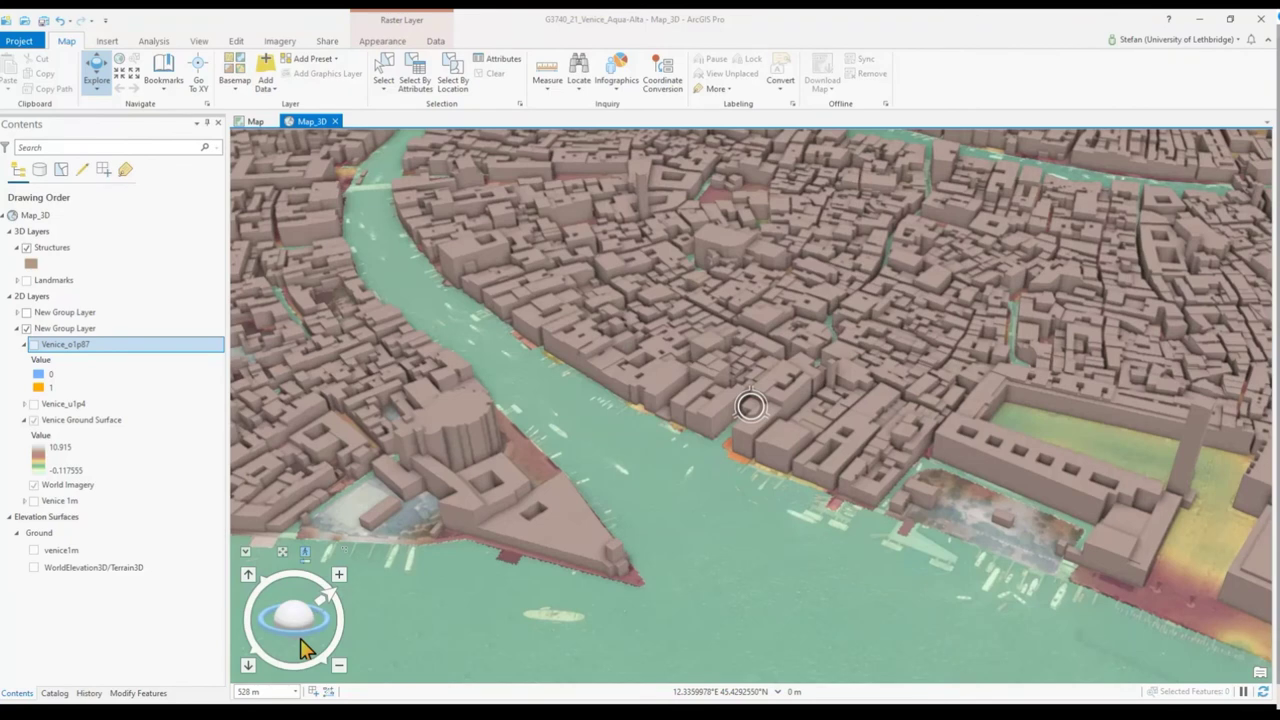
pyautogui.moveTo(305, 648); pyautogui.dragTo(305, 648)
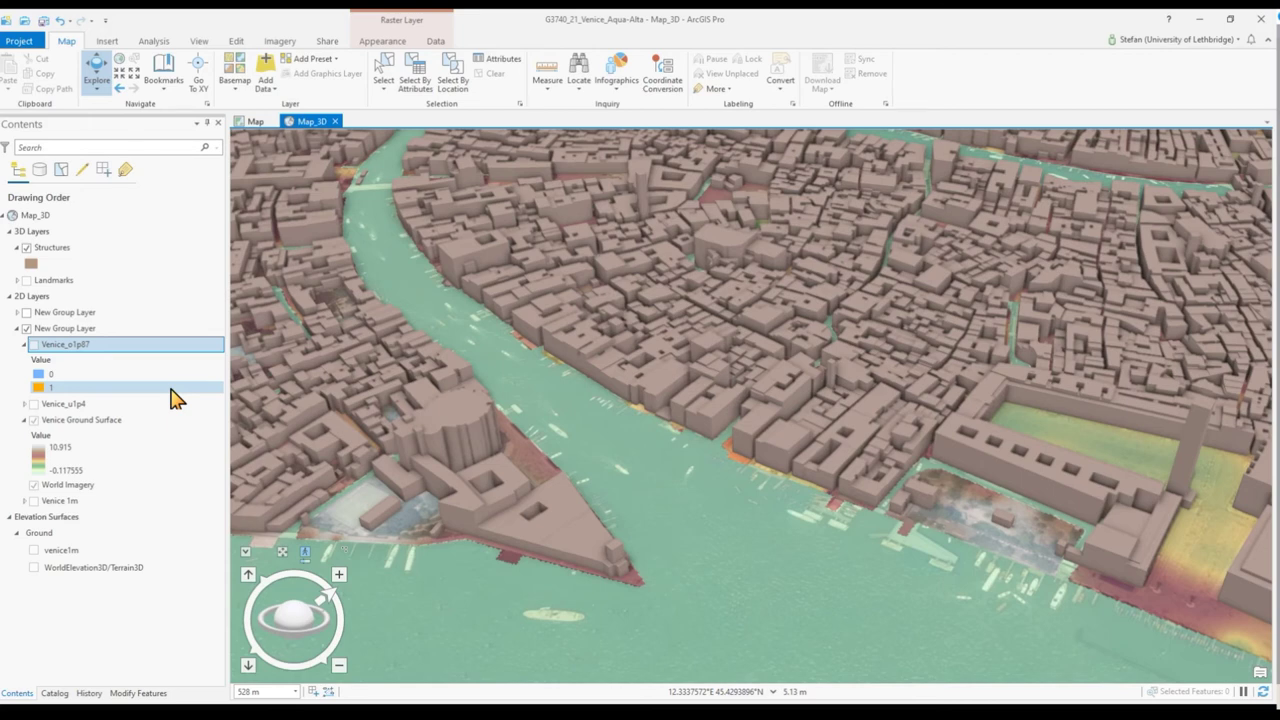
# - Turn on the Venice_o1p87 layer beneath the building structures
pyautogui.click(33, 345)
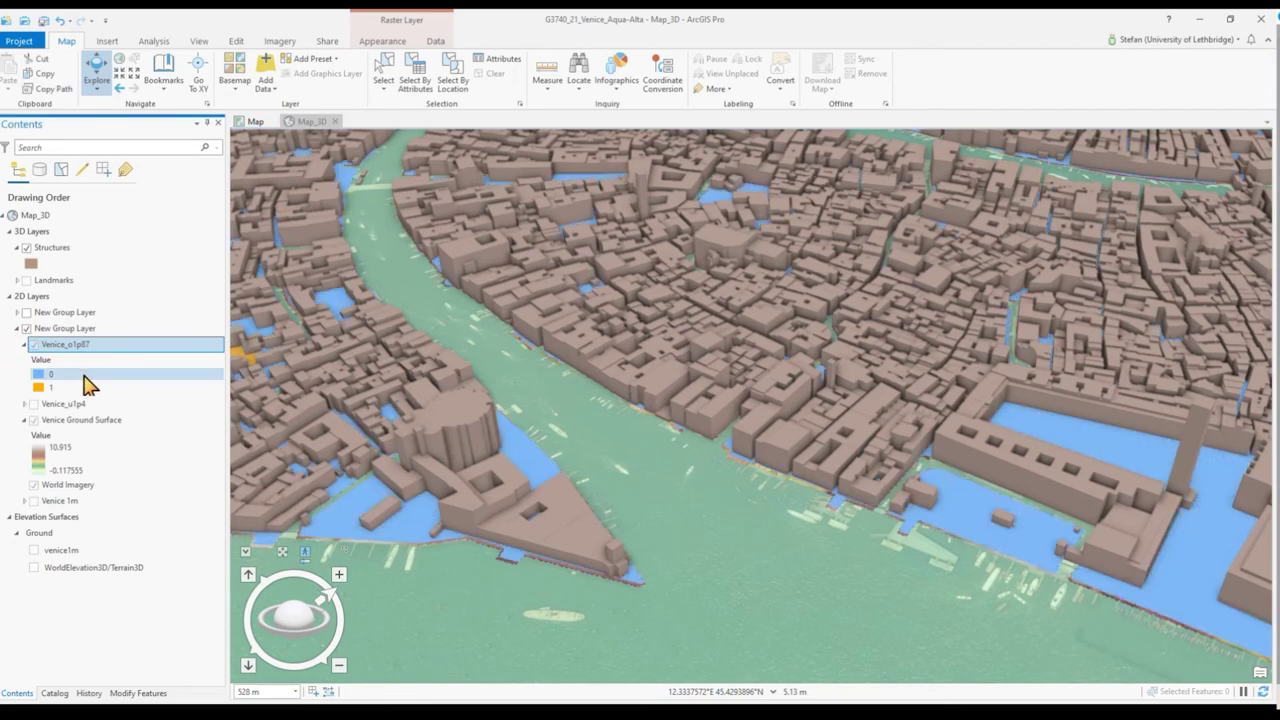
pyautogui.moveTo(483, 362); pyautogui.dragTo(492, 429)
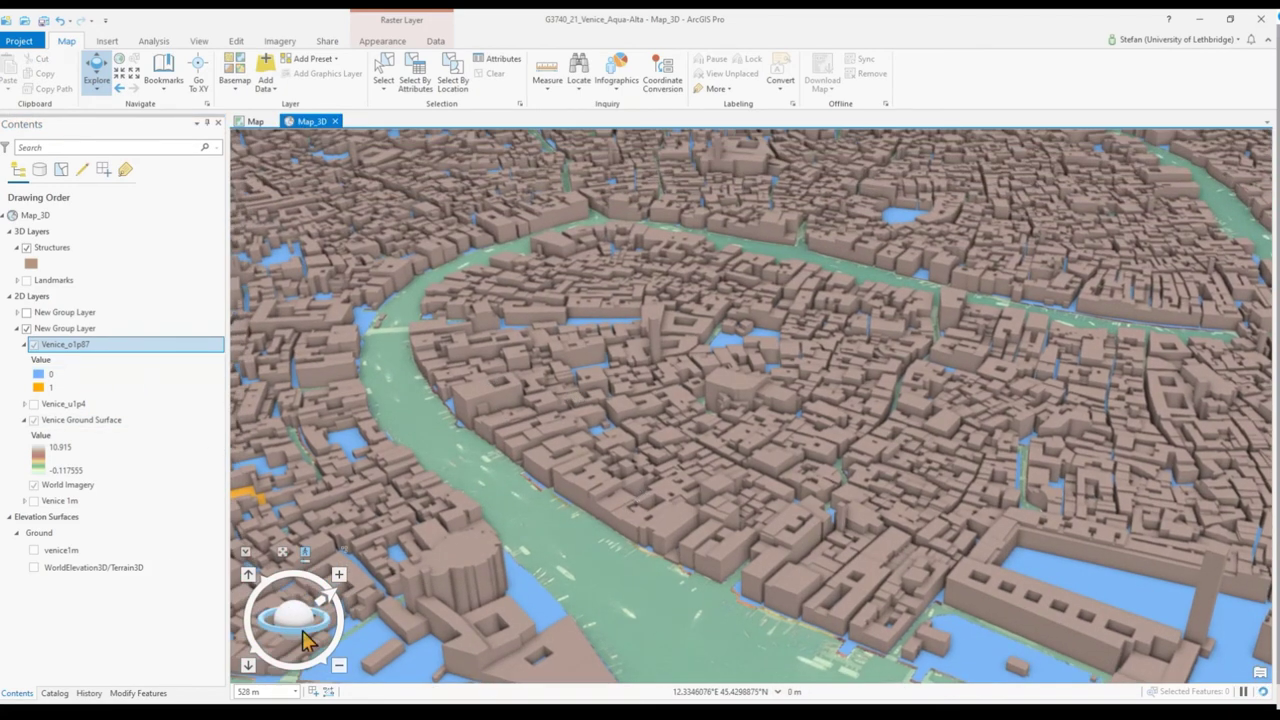
pyautogui.moveTo(305, 640); pyautogui.dragTo(340, 675)
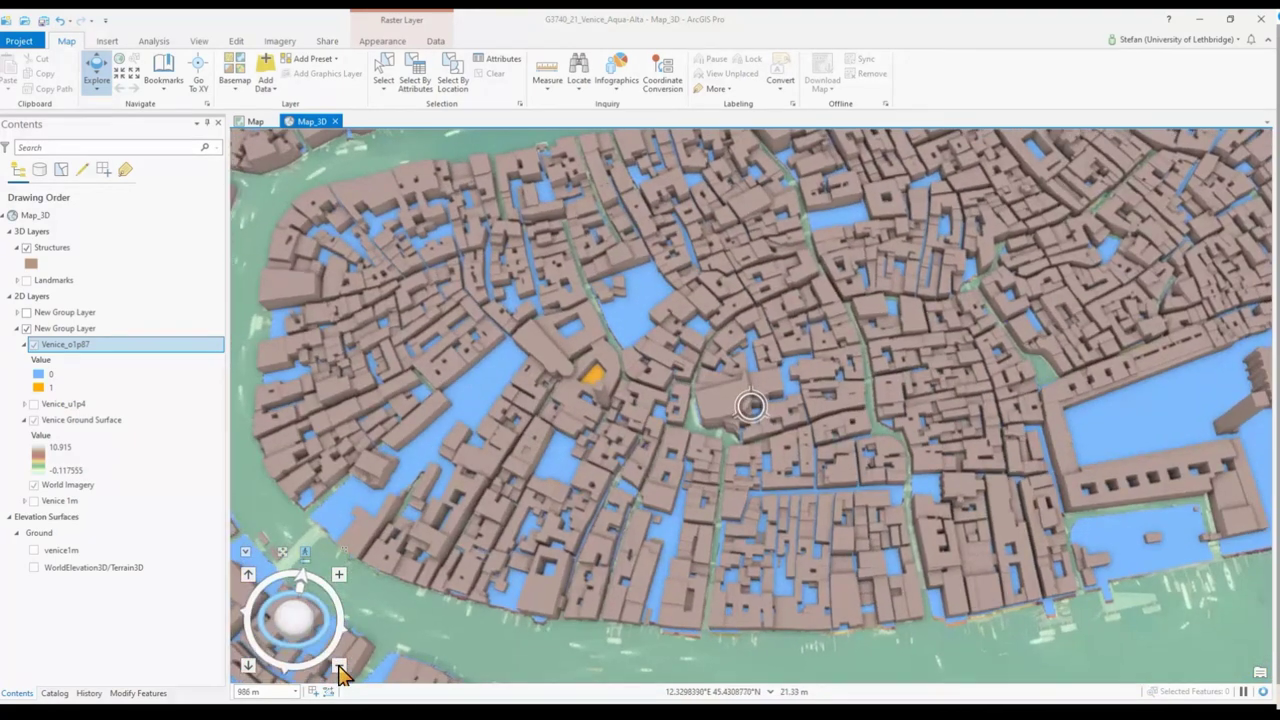
# - Hide the Structures layer to examine the Venice_o1p87 areas across the islands, and show it again
pyautogui.click(26, 248)
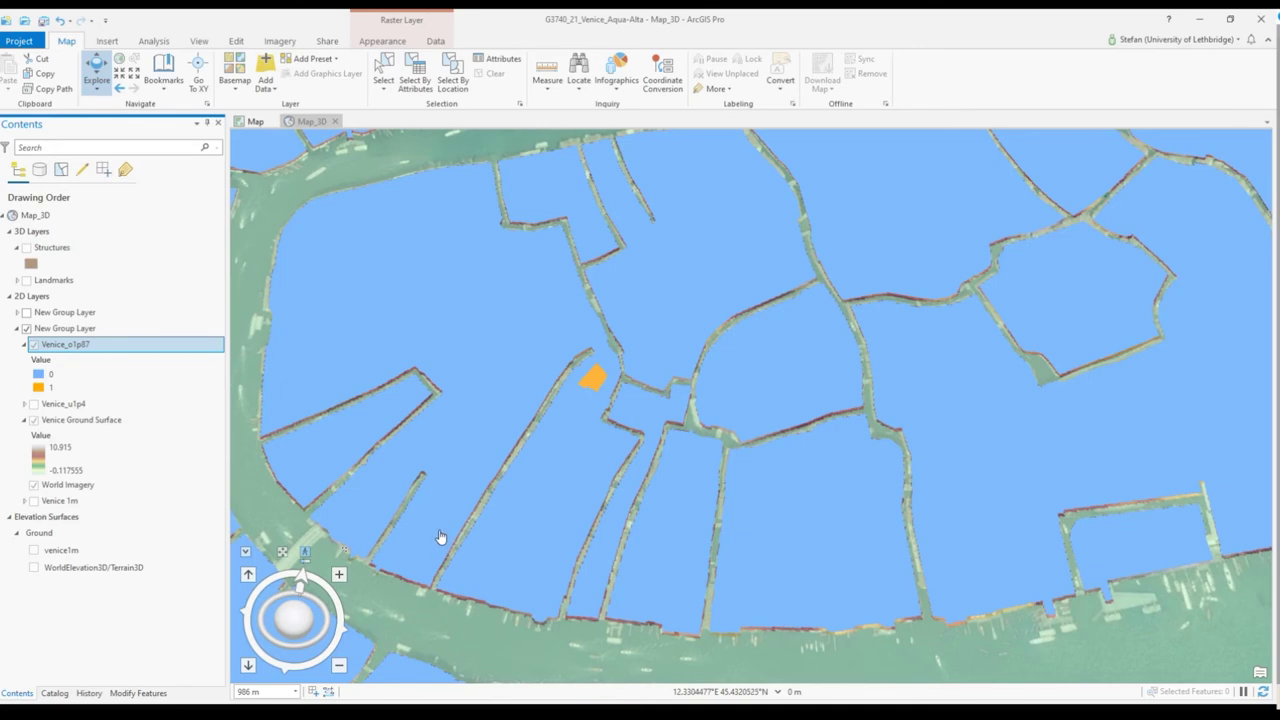
pyautogui.scroll(-3, 440, 535)
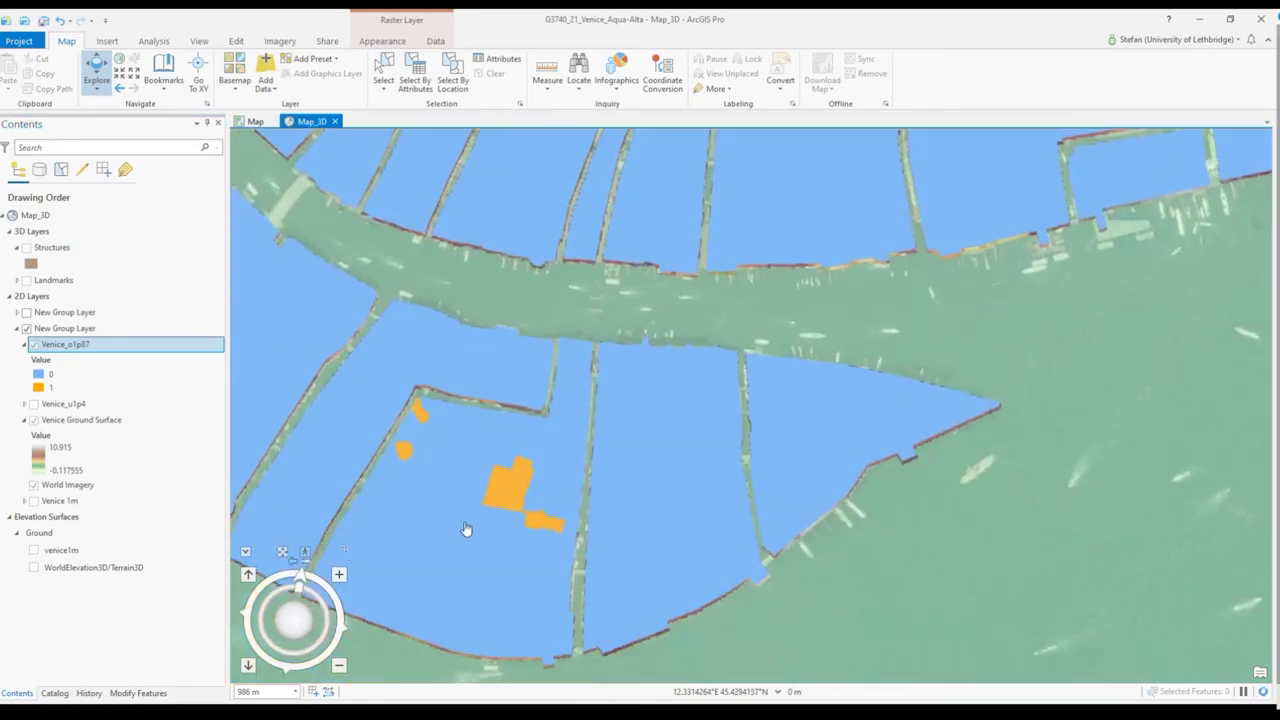
pyautogui.click(339, 666)
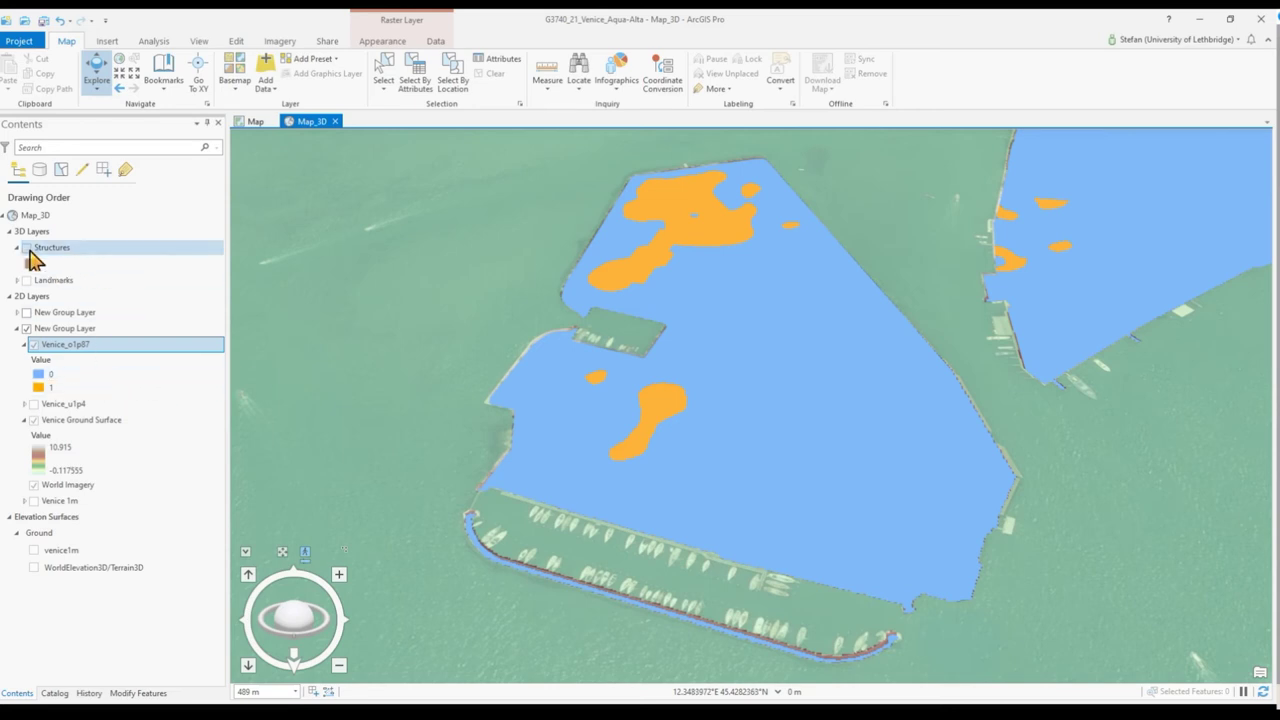
pyautogui.click(28, 249)
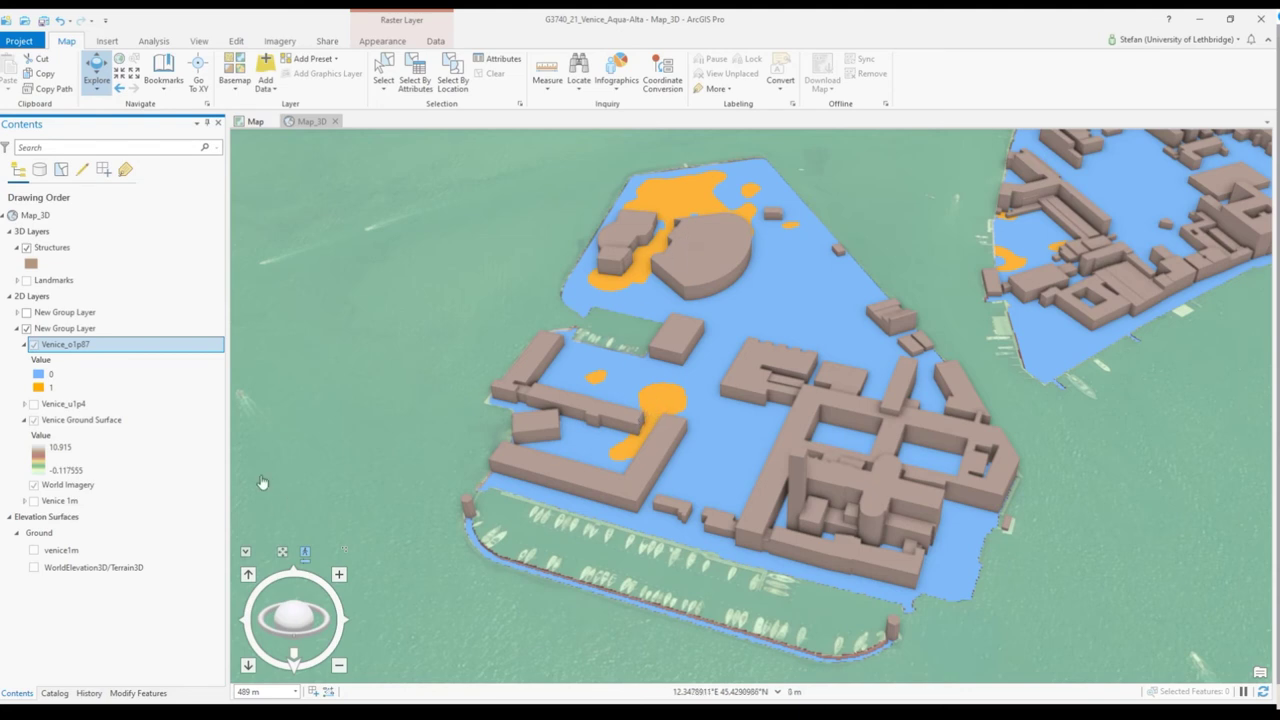
# - Set the symbol of value 1 in the Venice_o1p87 layer to No color
pyautogui.click(39, 387)
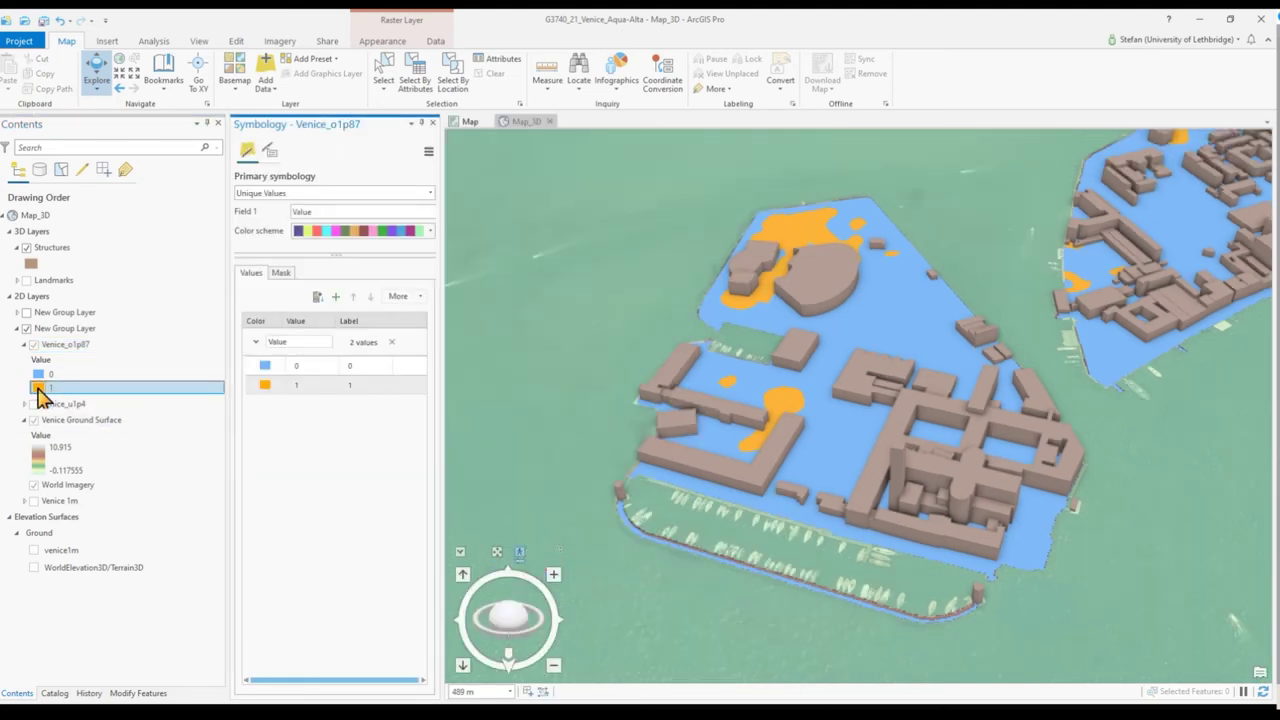
pyautogui.click(265, 386)
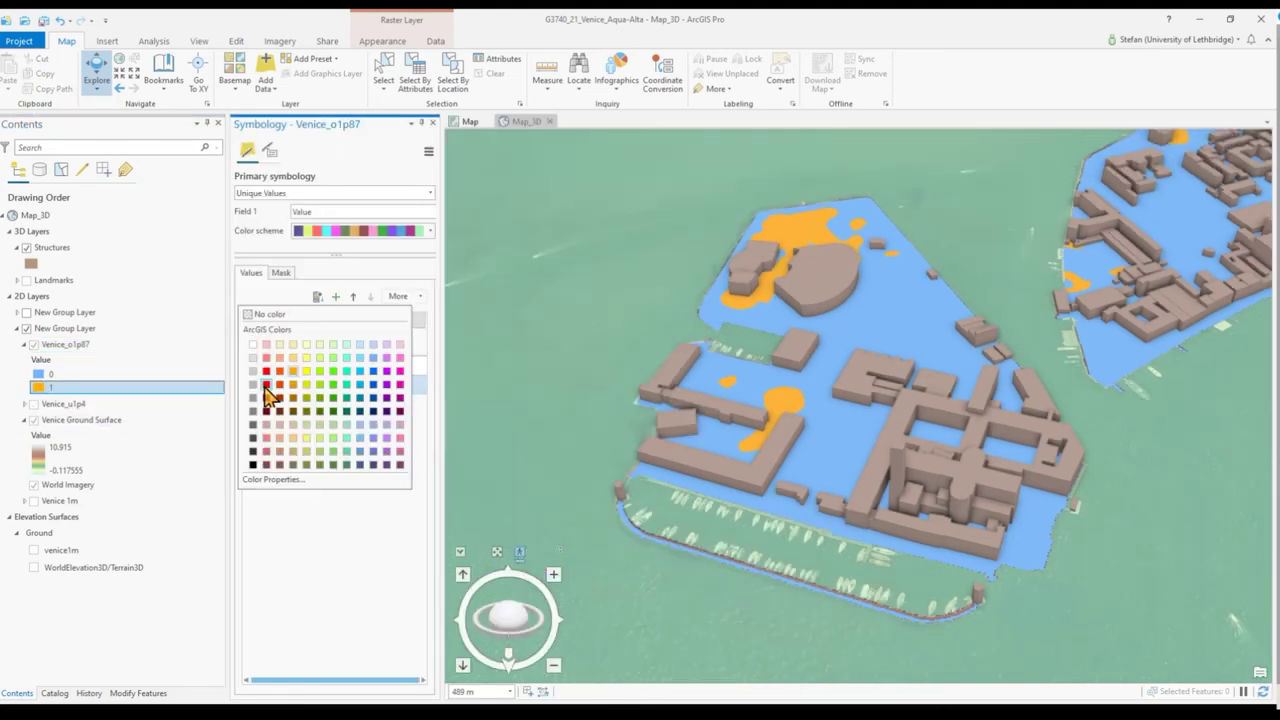
pyautogui.click(288, 315)
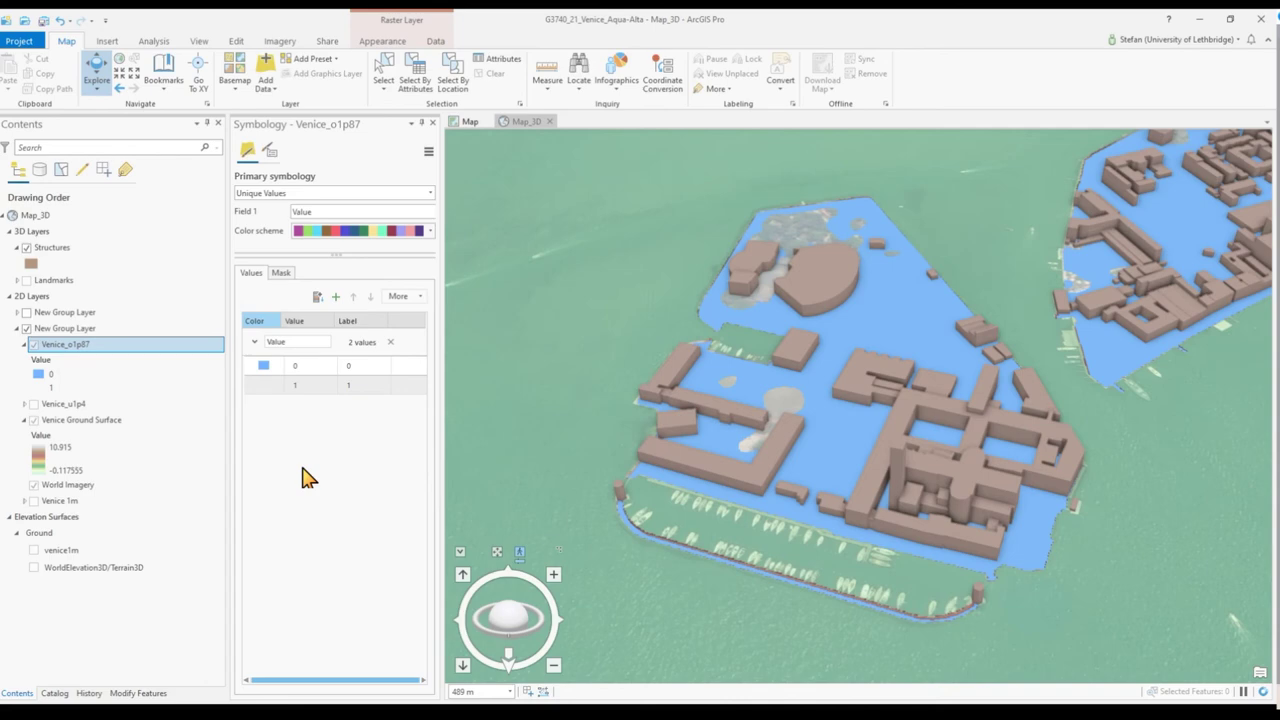
pyautogui.moveTo(508, 617); pyautogui.dragTo(520, 673)
pyautogui.click(553, 575)
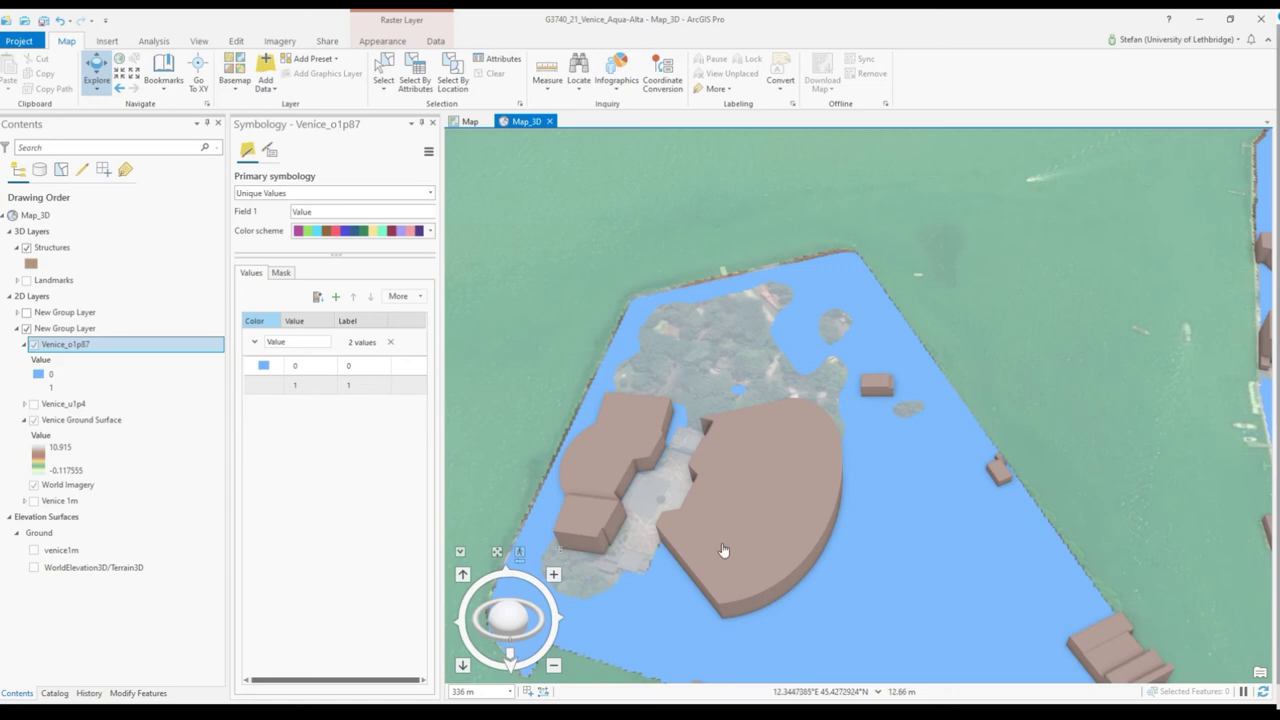
pyautogui.moveTo(726, 552); pyautogui.dragTo(757, 493)
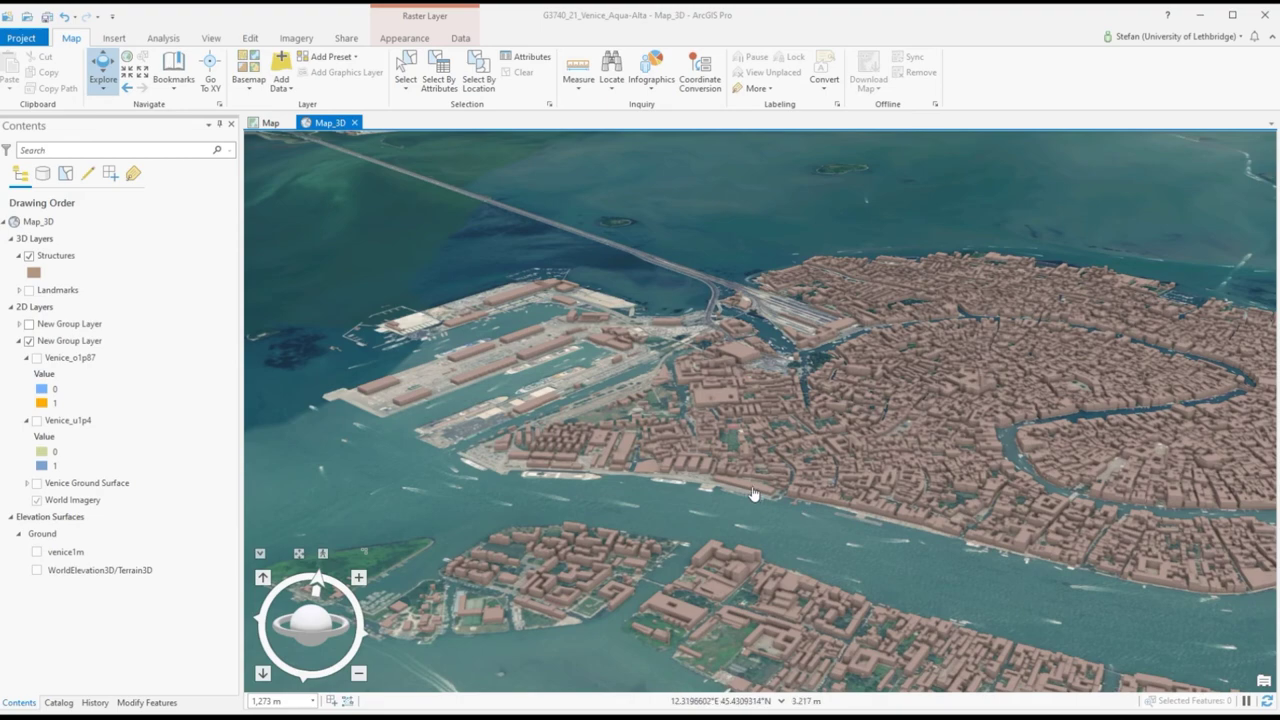
# - Turn on the Venice_u1p4 and Venice_o1p87 layers to compare them across the city
pyautogui.click(359, 580)
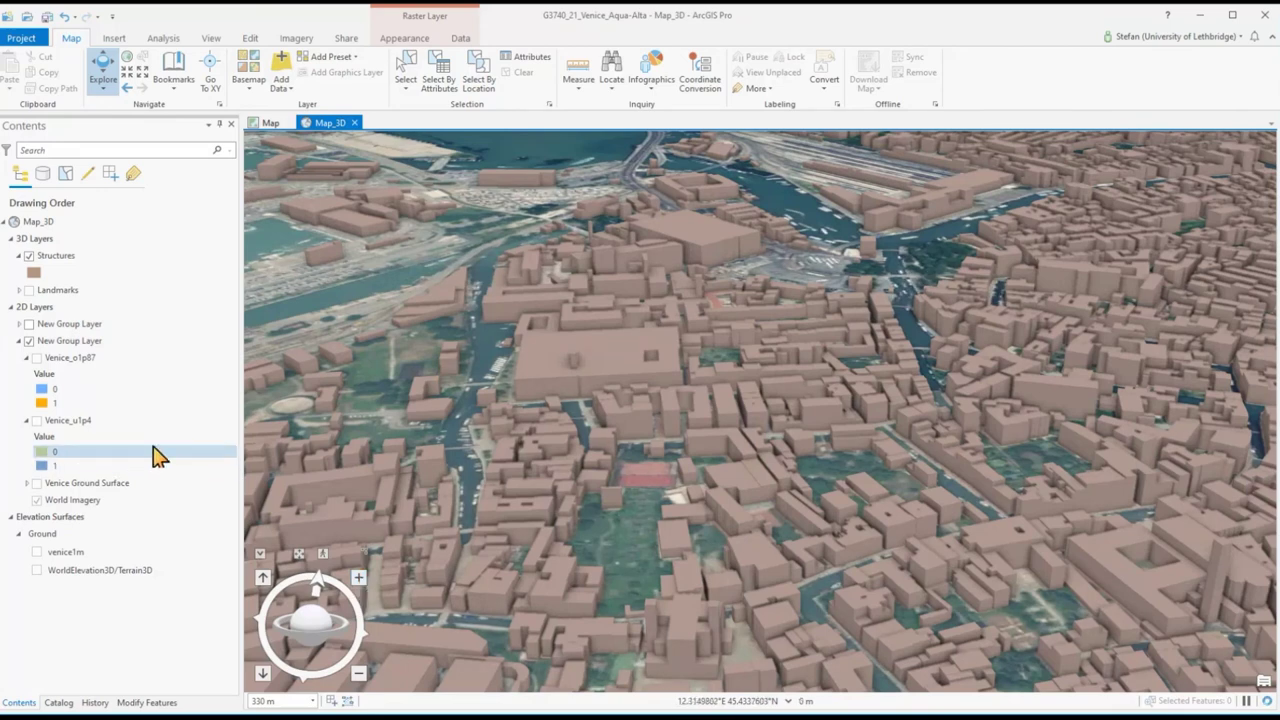
pyautogui.click(37, 422)
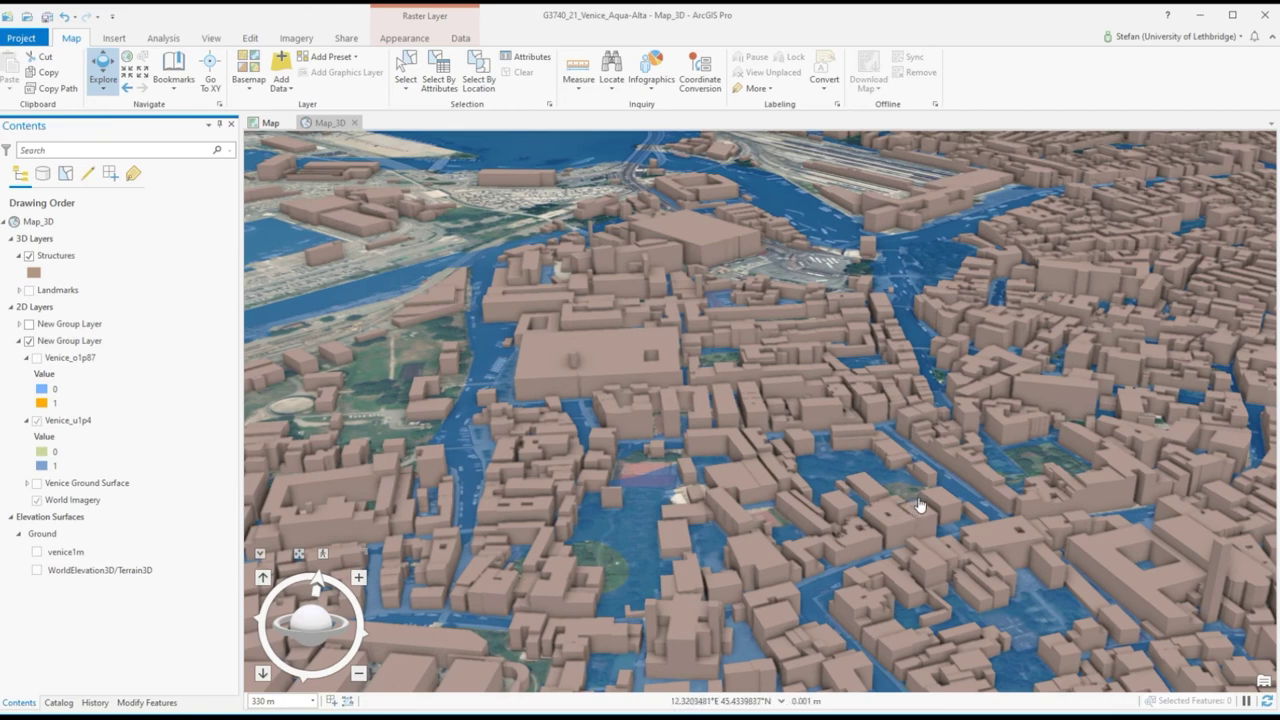
pyautogui.click(37, 359)
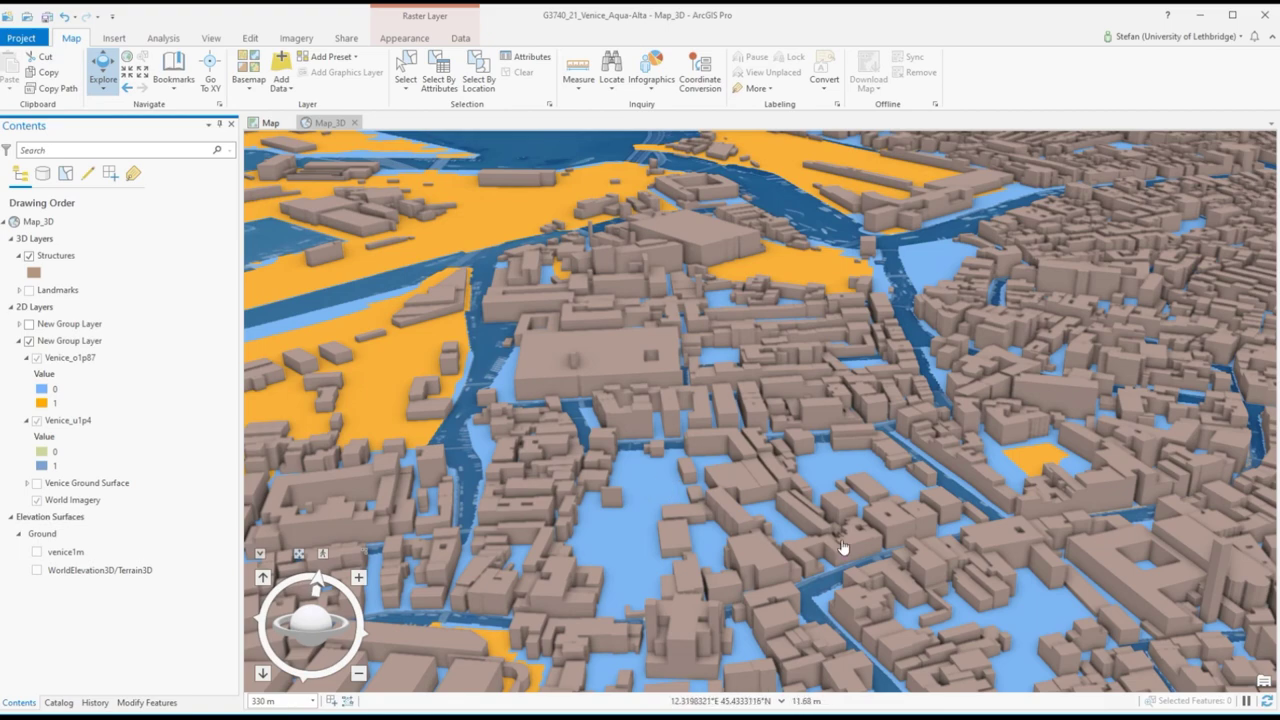
pyautogui.scroll(-5, 843, 547)
pyautogui.moveTo(1065, 548); pyautogui.dragTo(1035, 519)
pyautogui.moveTo(1035, 519); pyautogui.dragTo(855, 632, button='middle')
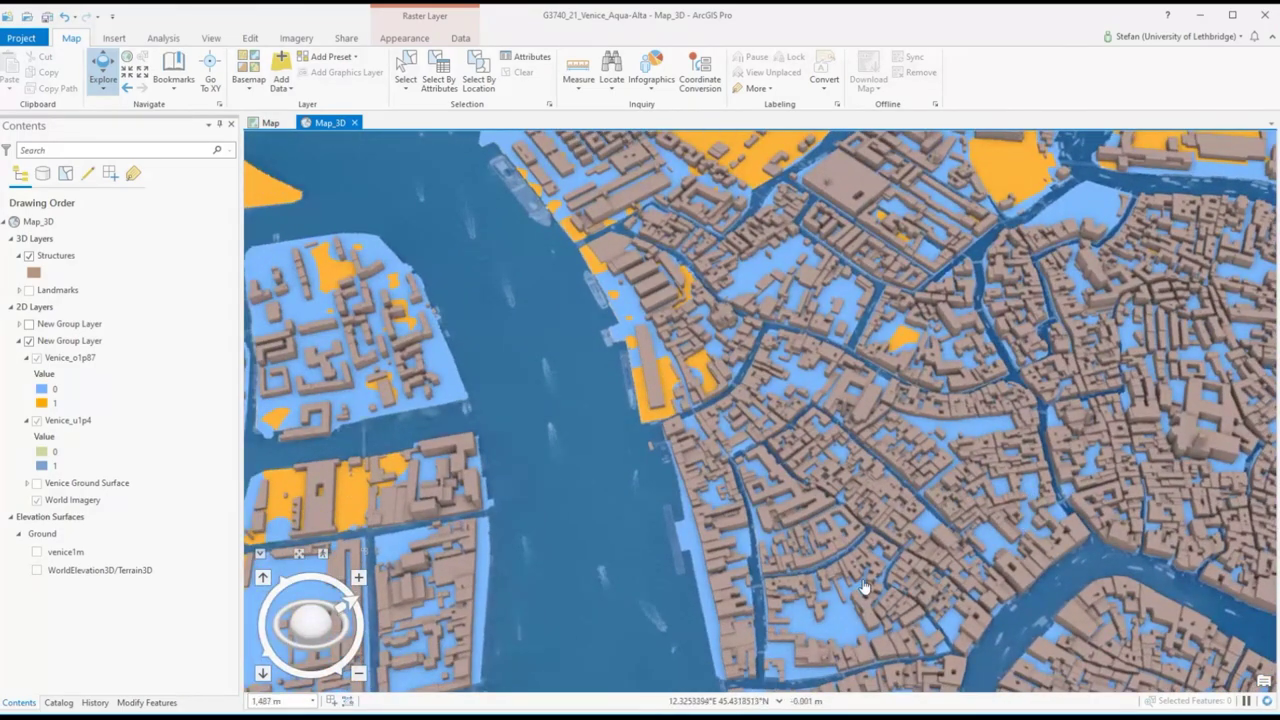
pyautogui.scroll(-8, 865, 587)
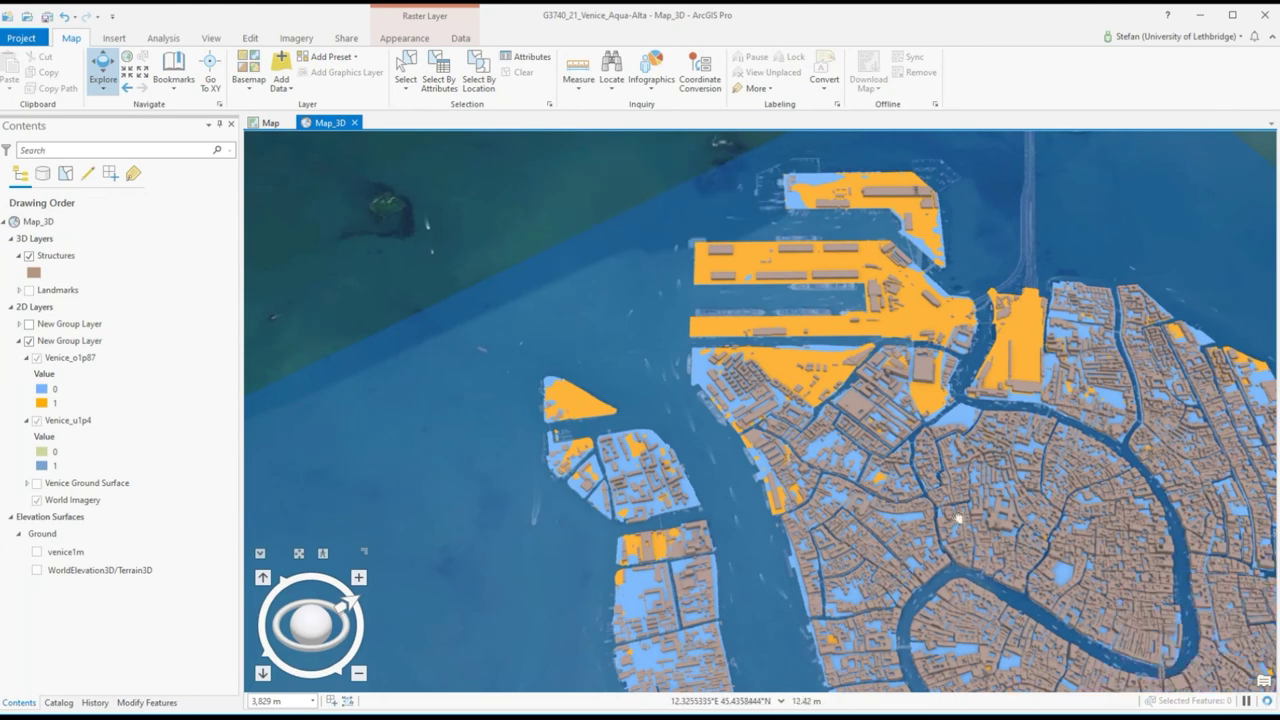
pyautogui.moveTo(975, 580); pyautogui.dragTo(725, 392)
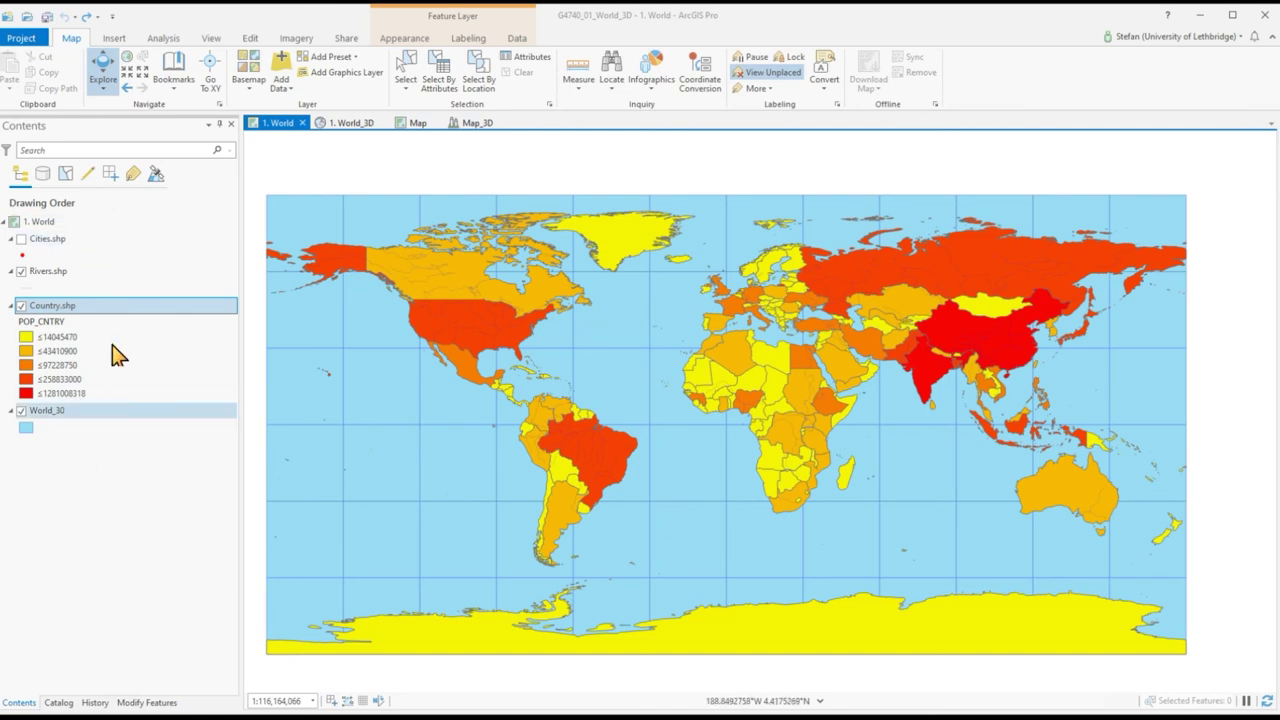
# - Open the 1. World_3D scene and examine the extruded country populations around the globe
pyautogui.click(355, 124)
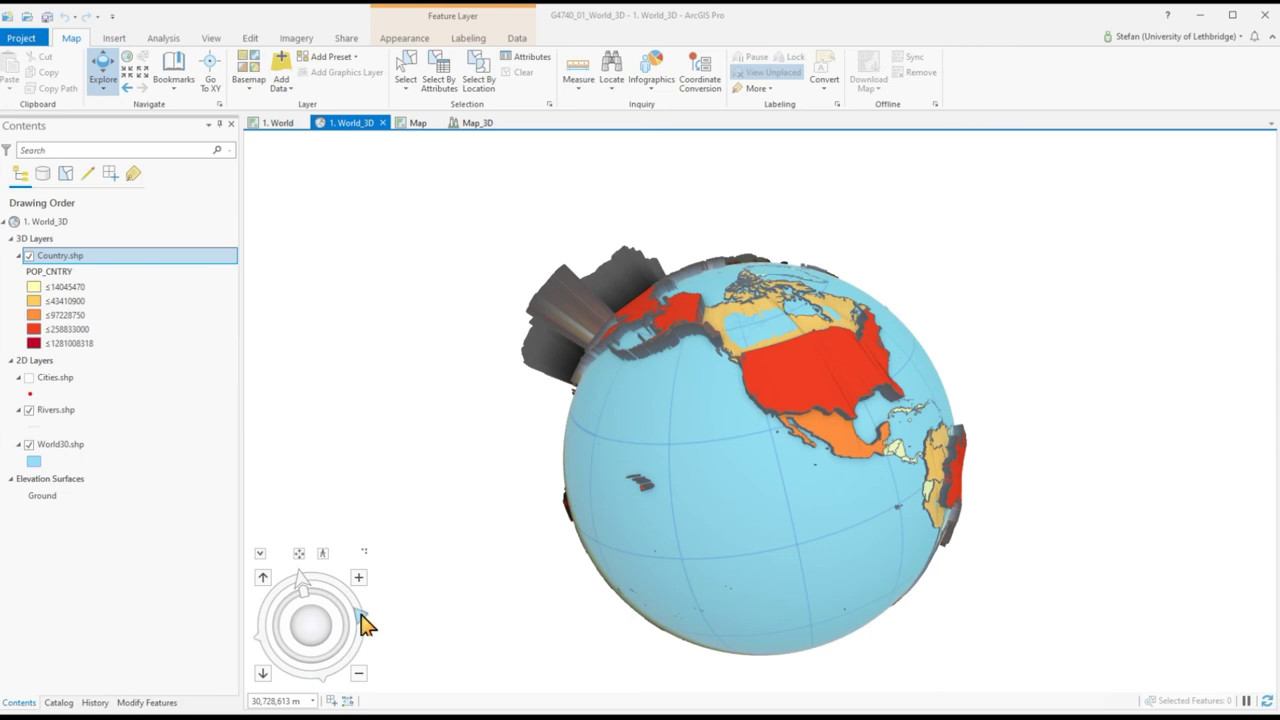
pyautogui.moveTo(365, 624); pyautogui.dragTo(365, 624)
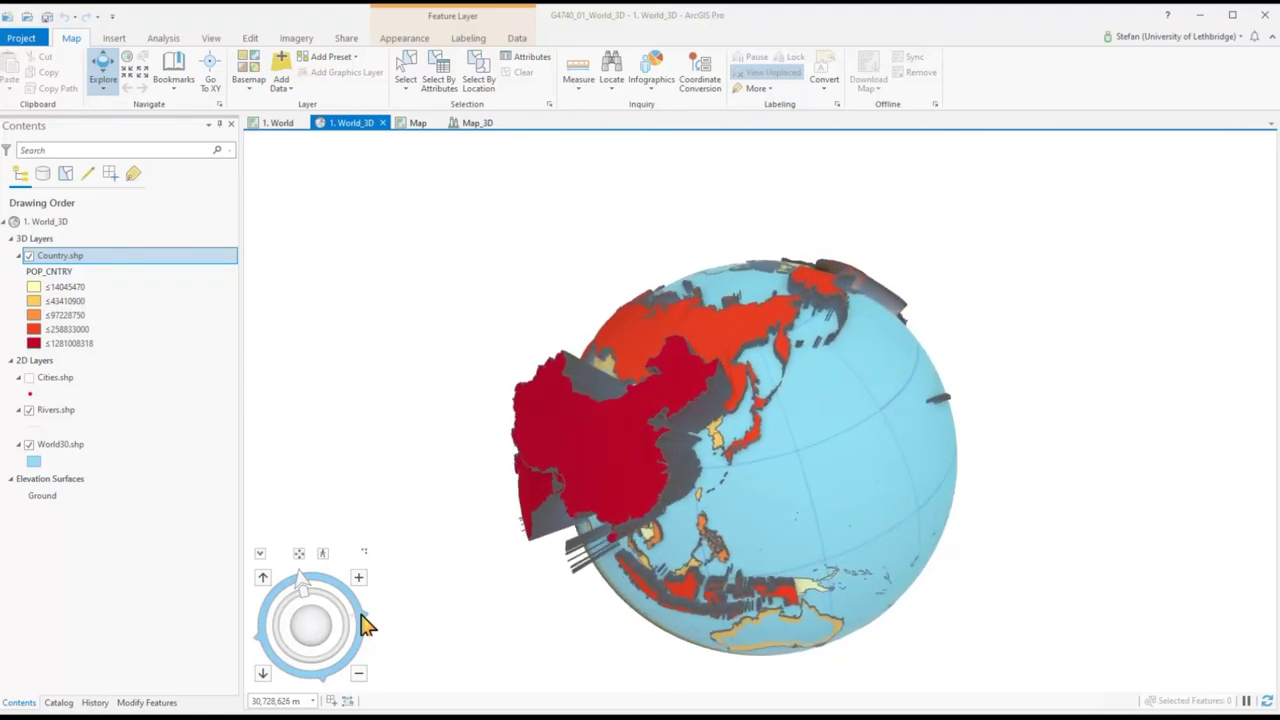
pyautogui.moveTo(365, 624); pyautogui.dragTo(365, 624)
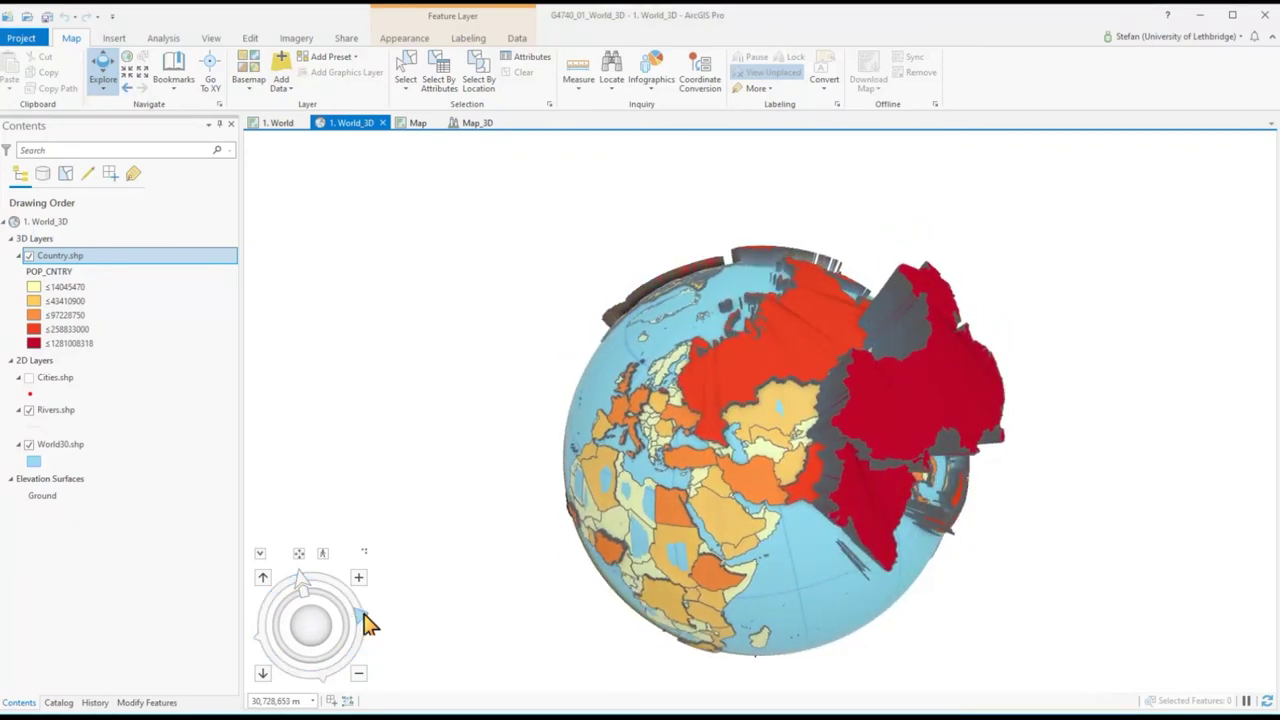
# - Enable atmospheric effects for the 1. World_3D scene and define its illumination by date and time
pyautogui.click(57, 224)
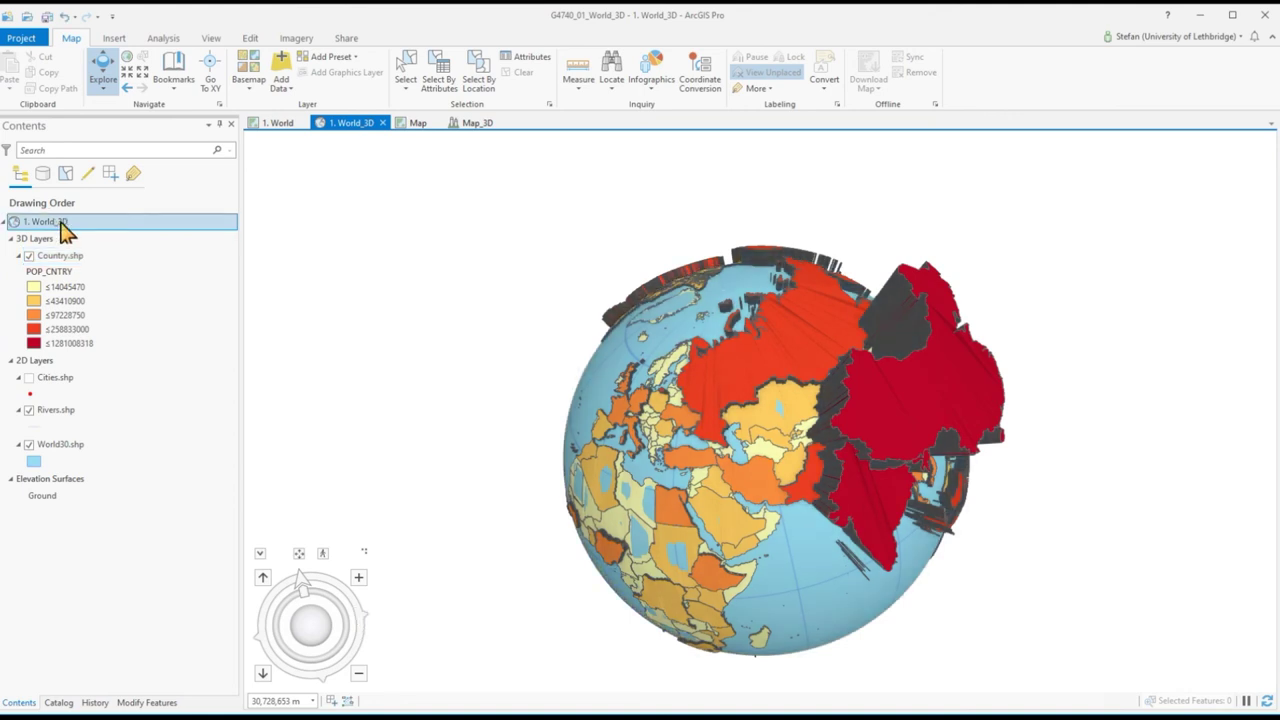
pyautogui.doubleClick(63, 226)
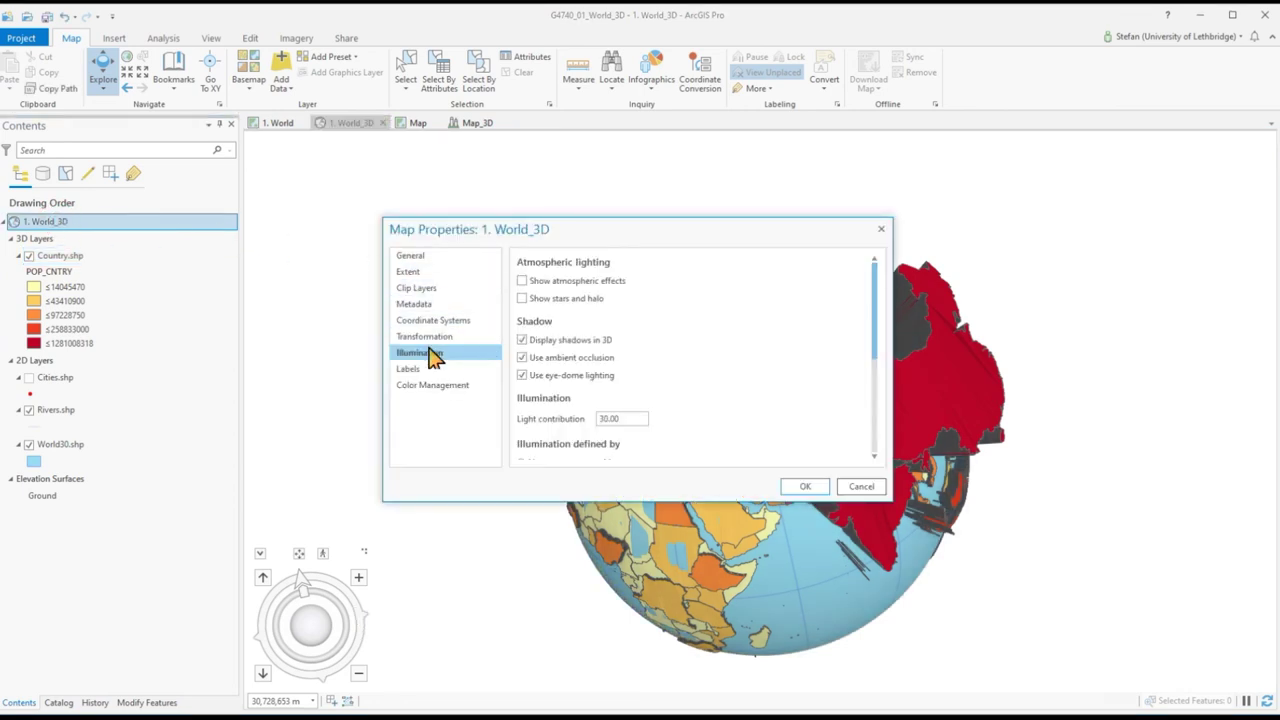
pyautogui.click(522, 281)
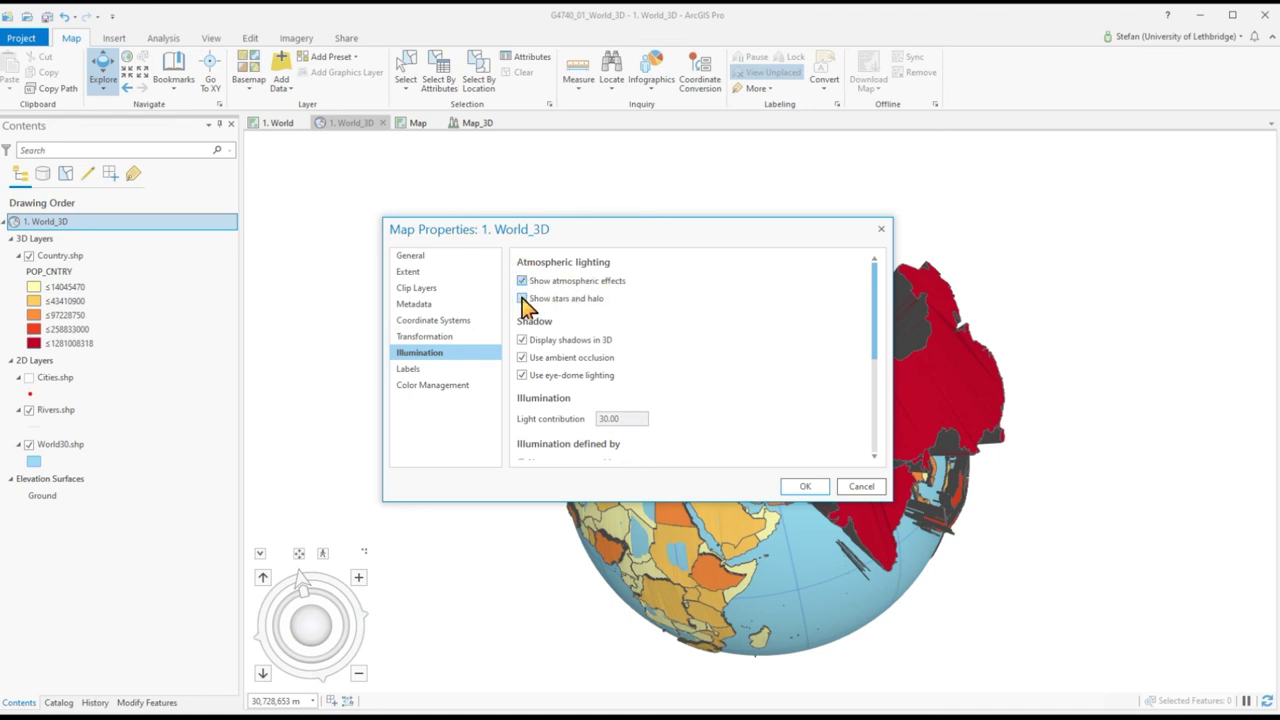
pyautogui.moveTo(876, 313); pyautogui.dragTo(874, 398)
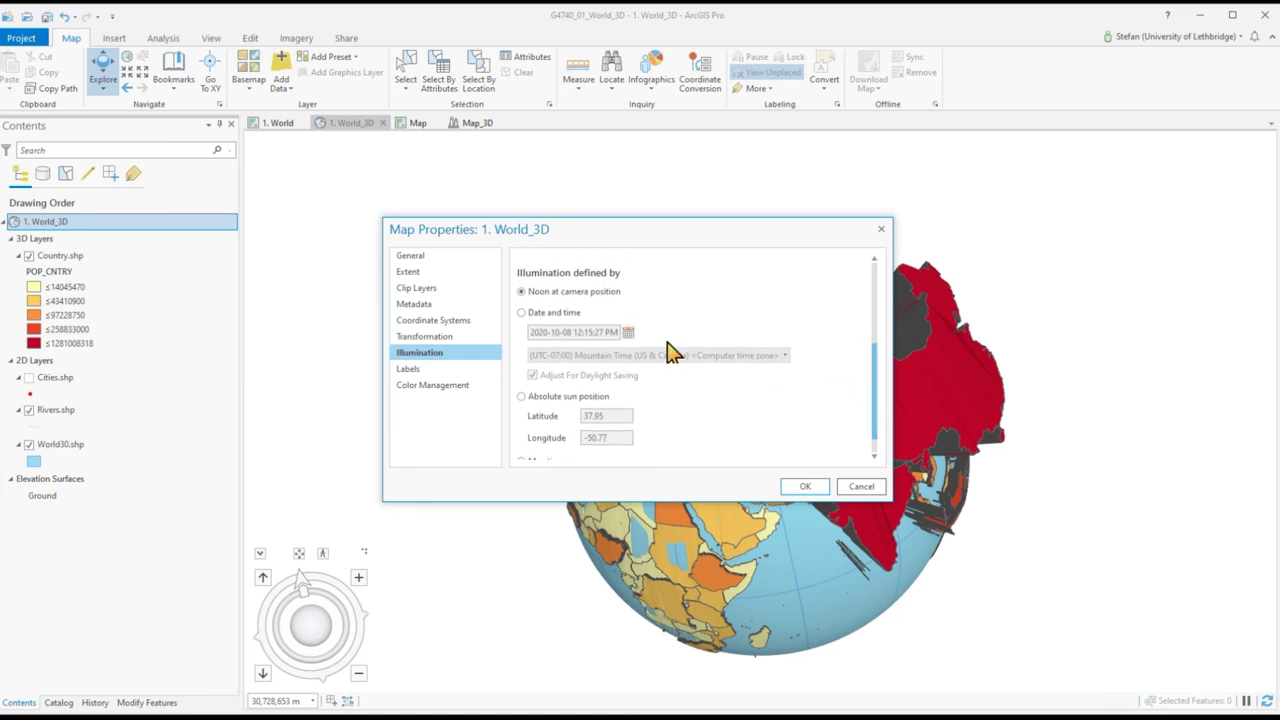
pyautogui.click(521, 313)
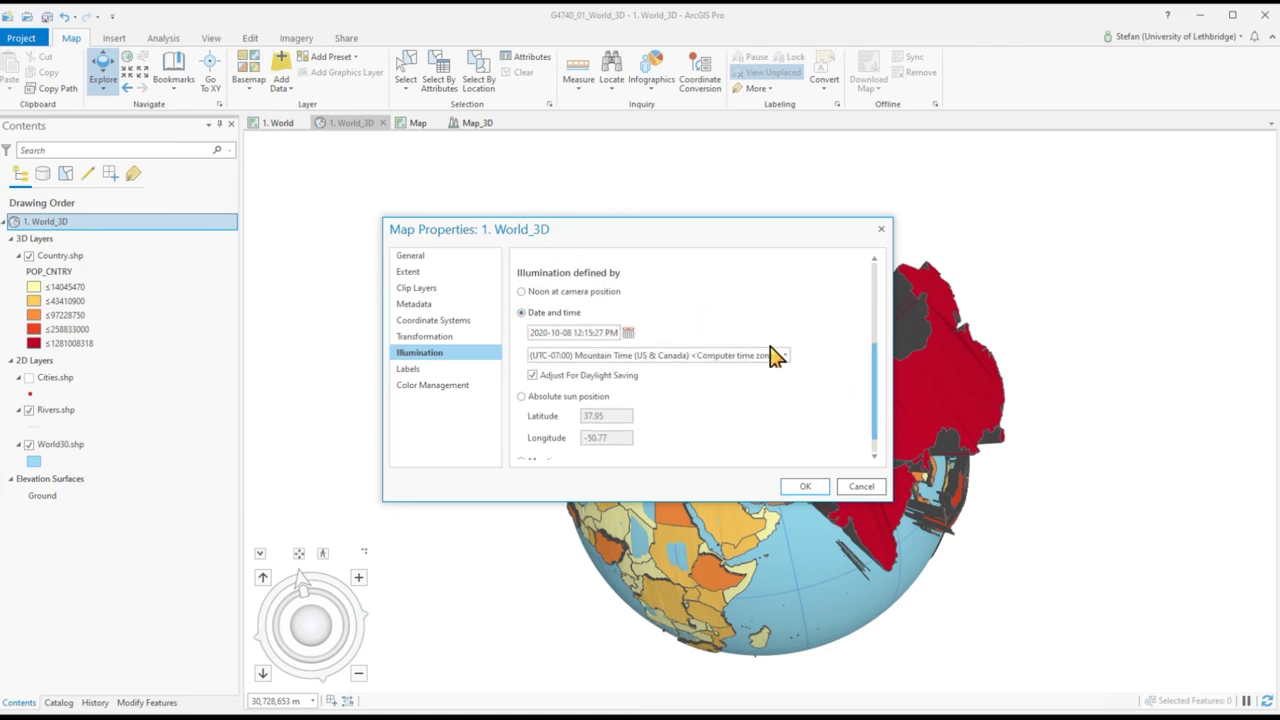
pyautogui.click(808, 486)
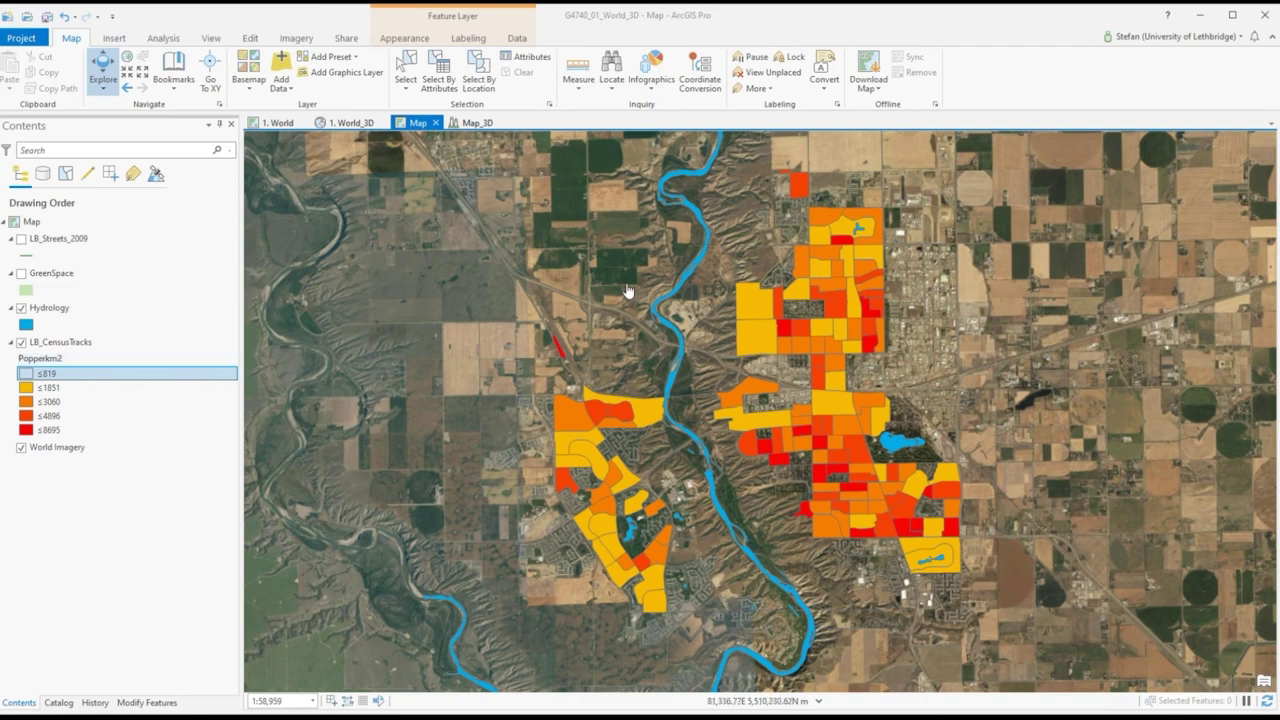
# - Open the Map_3D scene and set the transparency of the LB_CensusTracks layer to 65 %
pyautogui.click(474, 123)
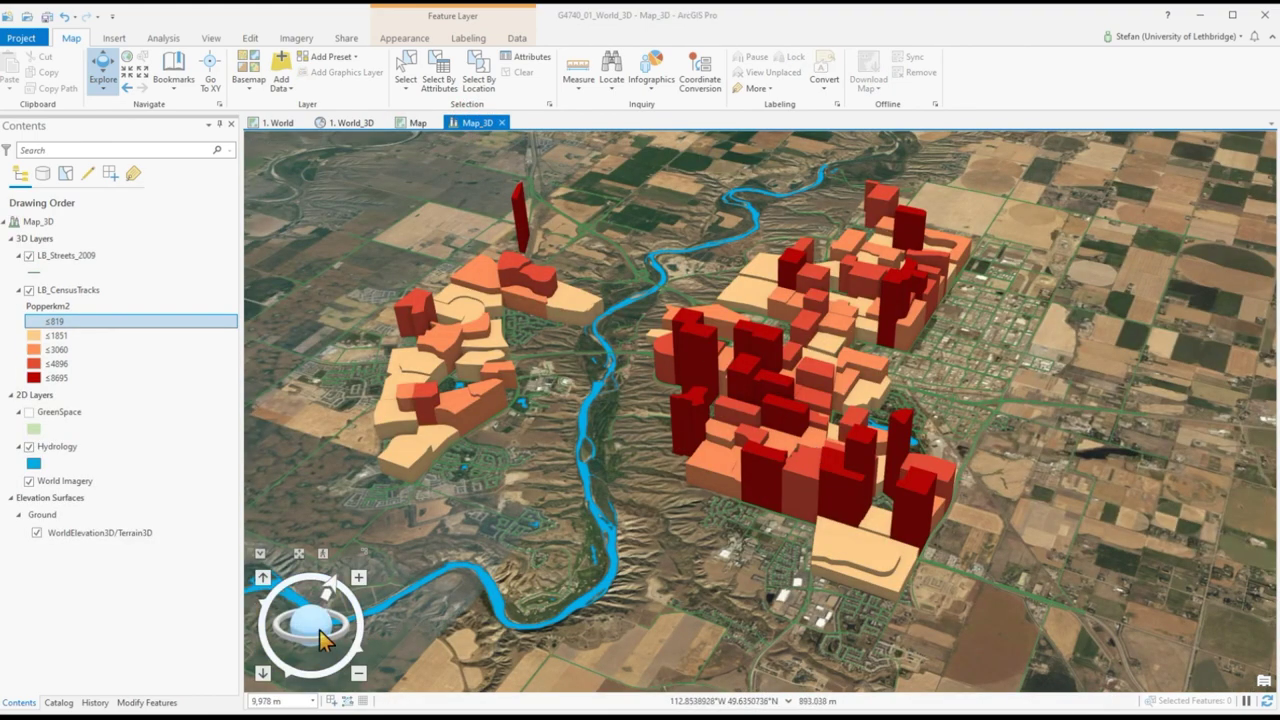
pyautogui.moveTo(280, 630); pyautogui.dragTo(537, 617)
pyautogui.click(113, 291)
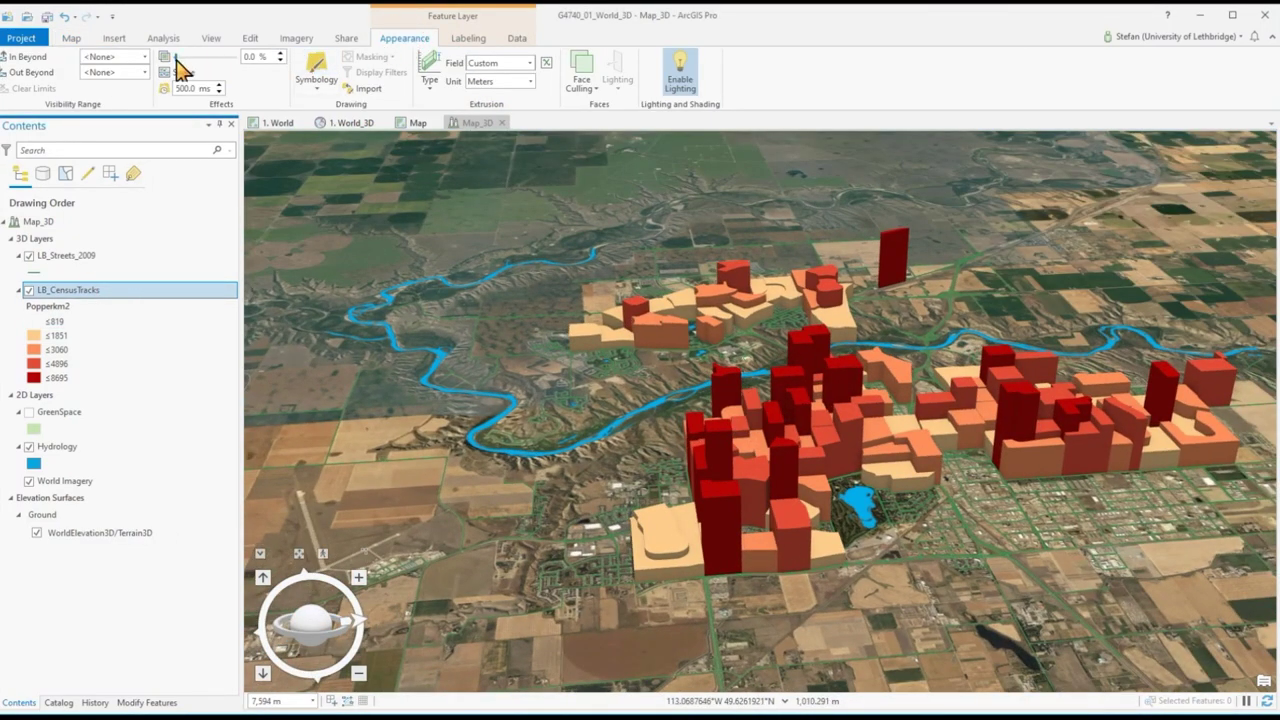
pyautogui.moveTo(176, 60); pyautogui.dragTo(209, 60)
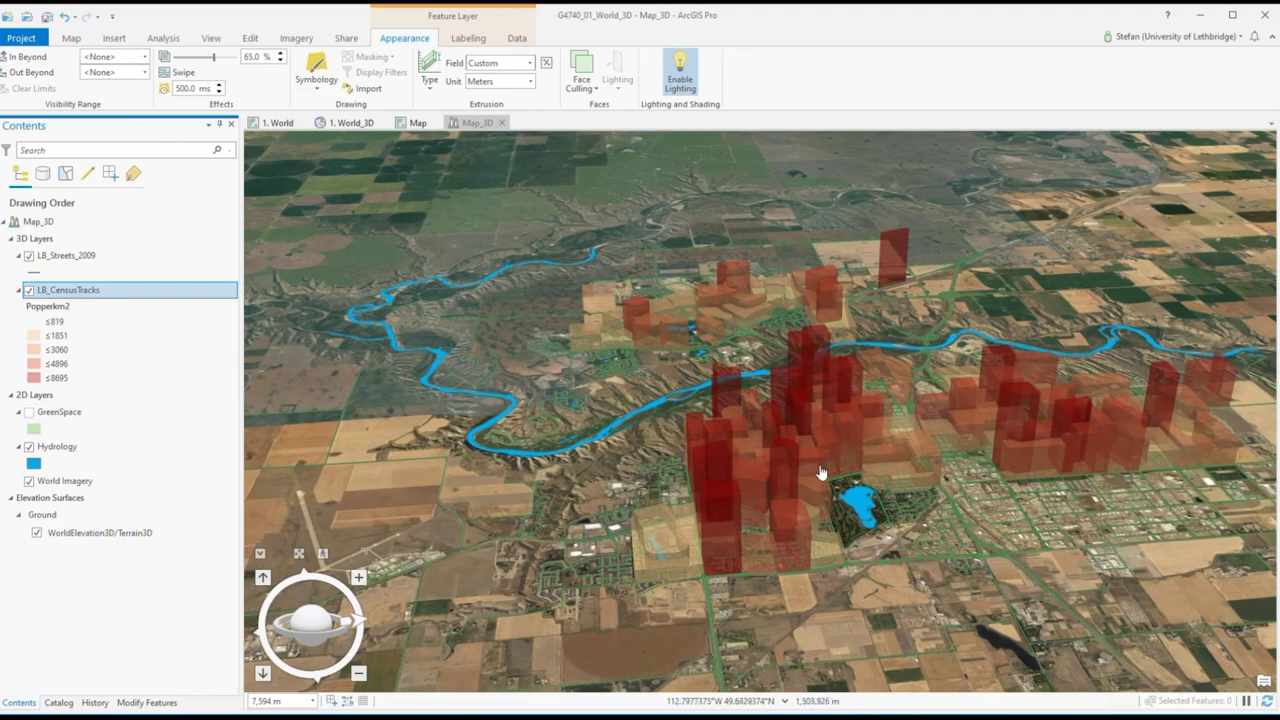
pyautogui.scroll(5, 820, 472)
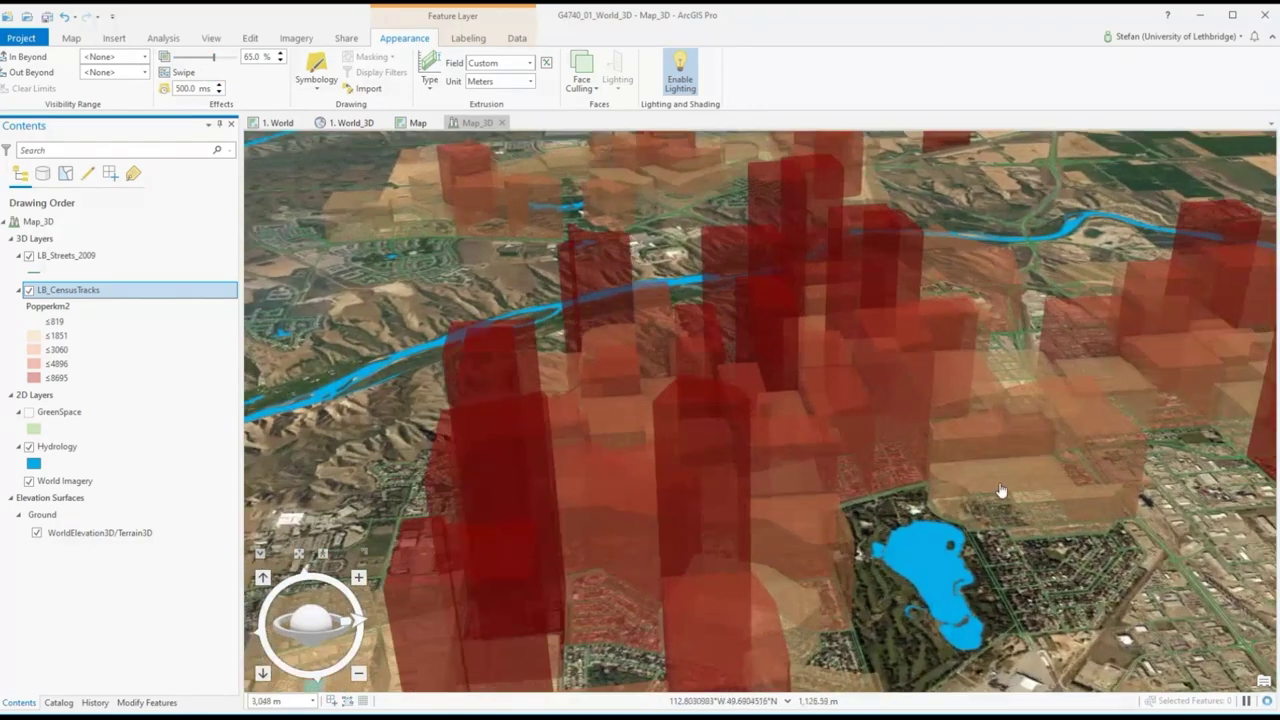
pyautogui.moveTo(292, 676)
pyautogui.mouseDown()
pyautogui.moveTo(300, 634)
pyautogui.moveTo(377, 651)
pyautogui.moveTo(591, 611)
pyautogui.mouseUp()
pyautogui.moveTo(703, 606); pyautogui.dragTo(870, 386)
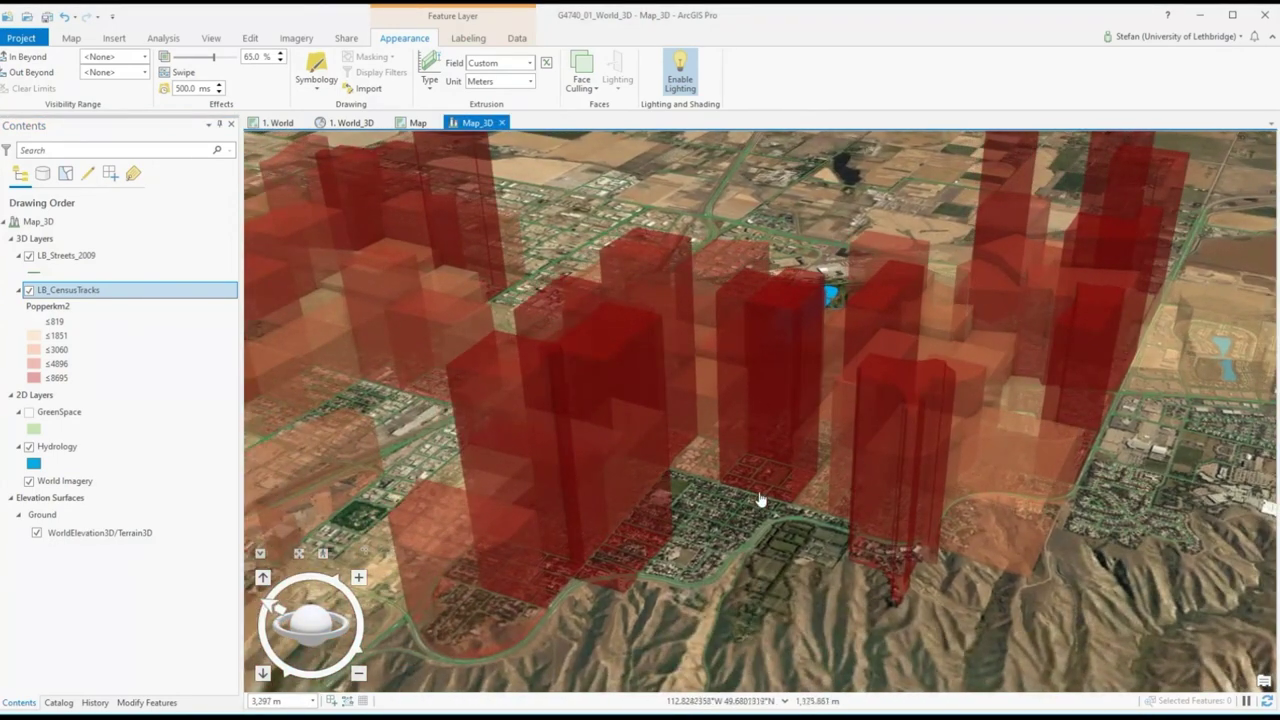